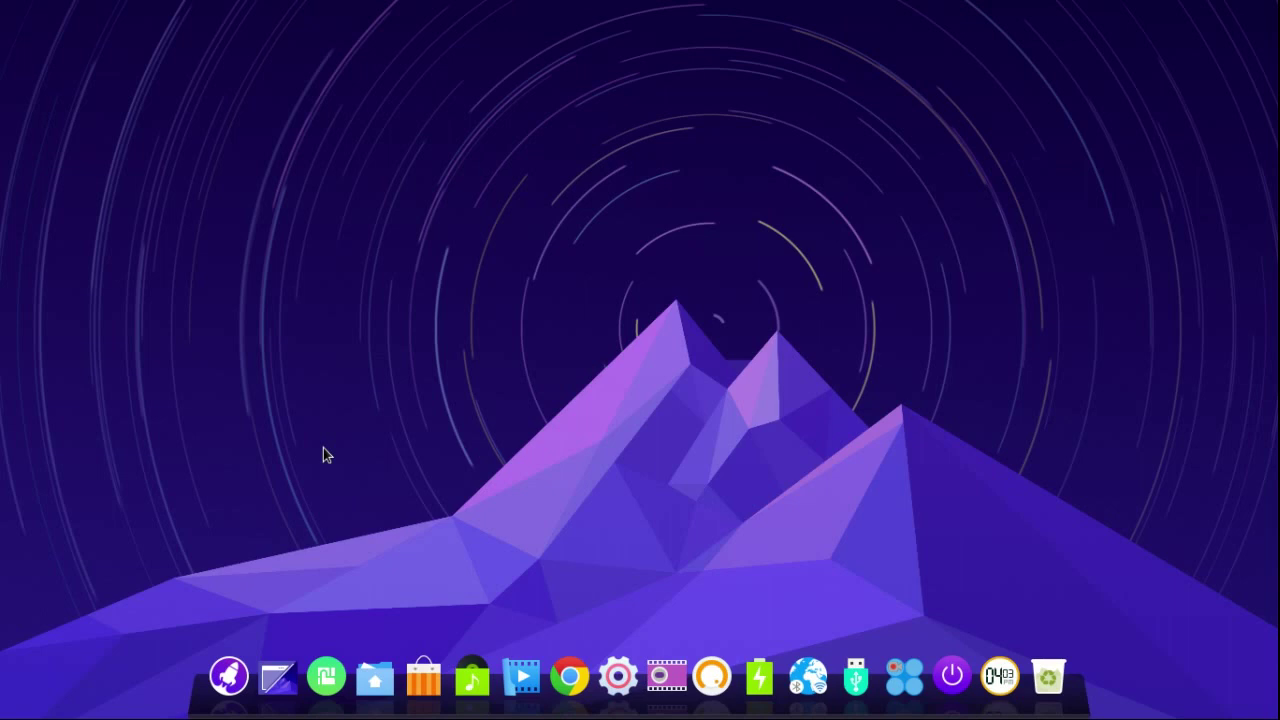
Change the dock's display style to Efficient mode, followed by Classic mode.
right_click(257, 711)
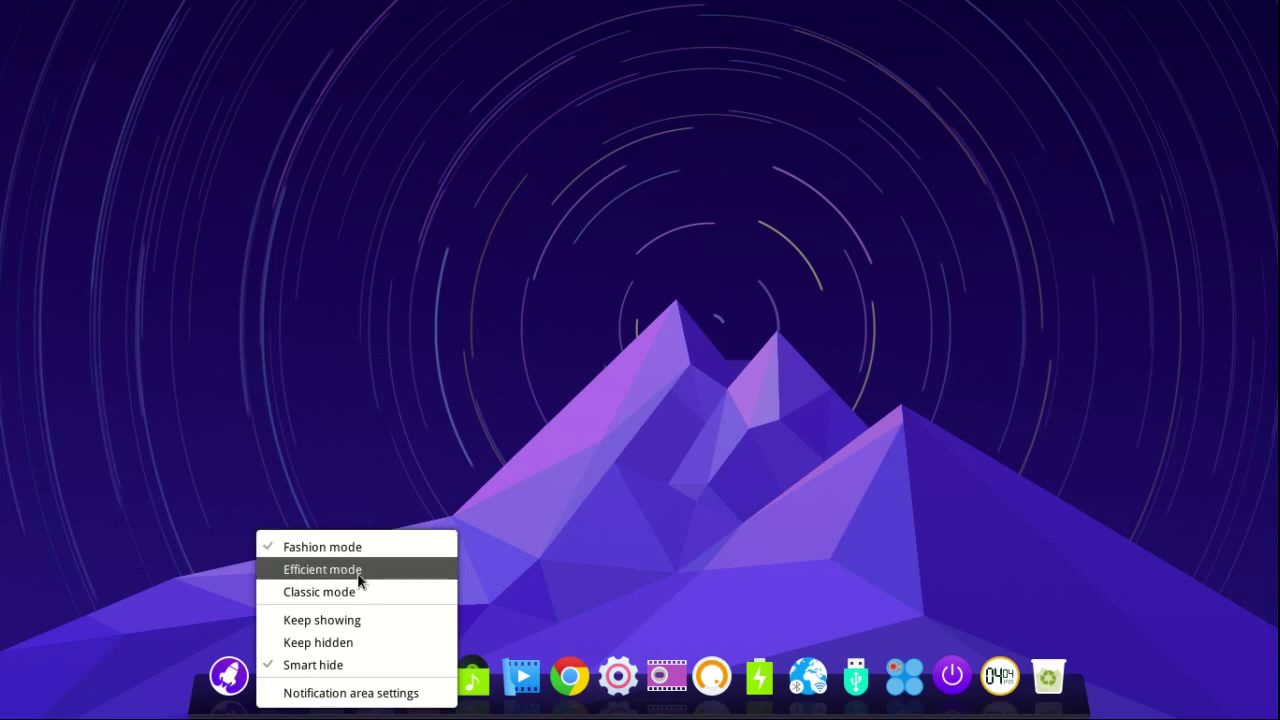
left_click(322, 569)
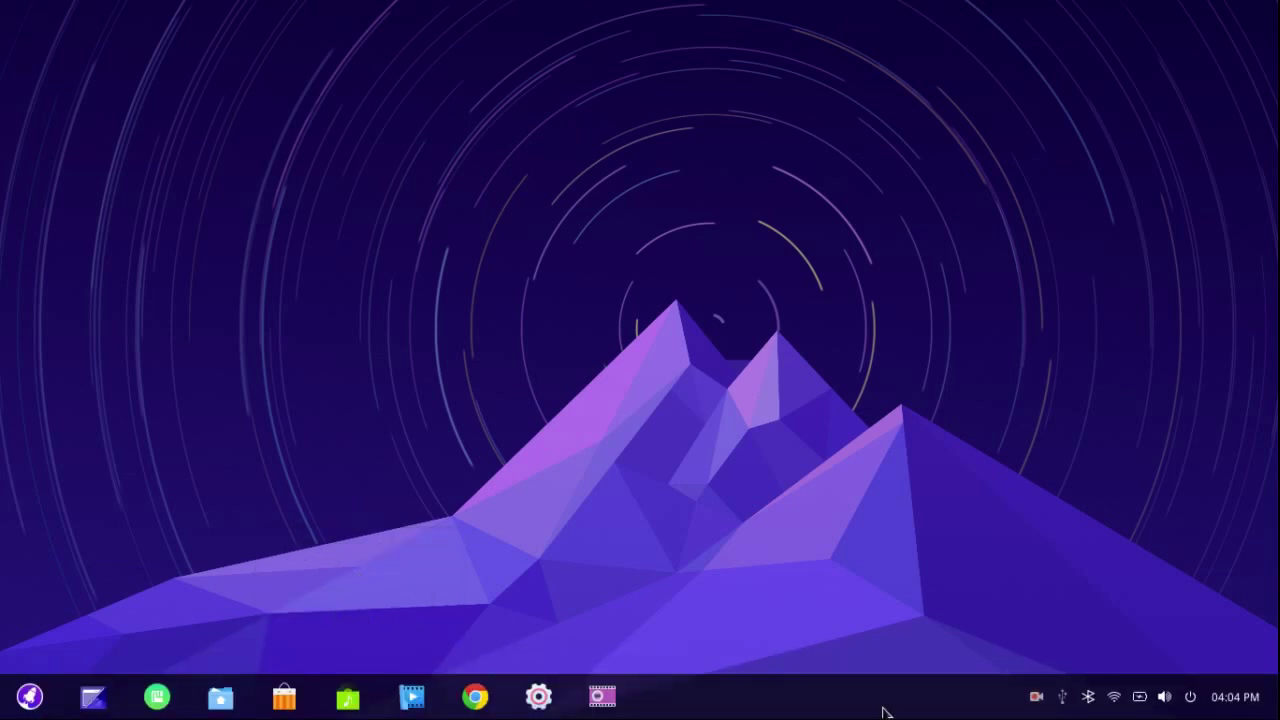
right_click(835, 710)
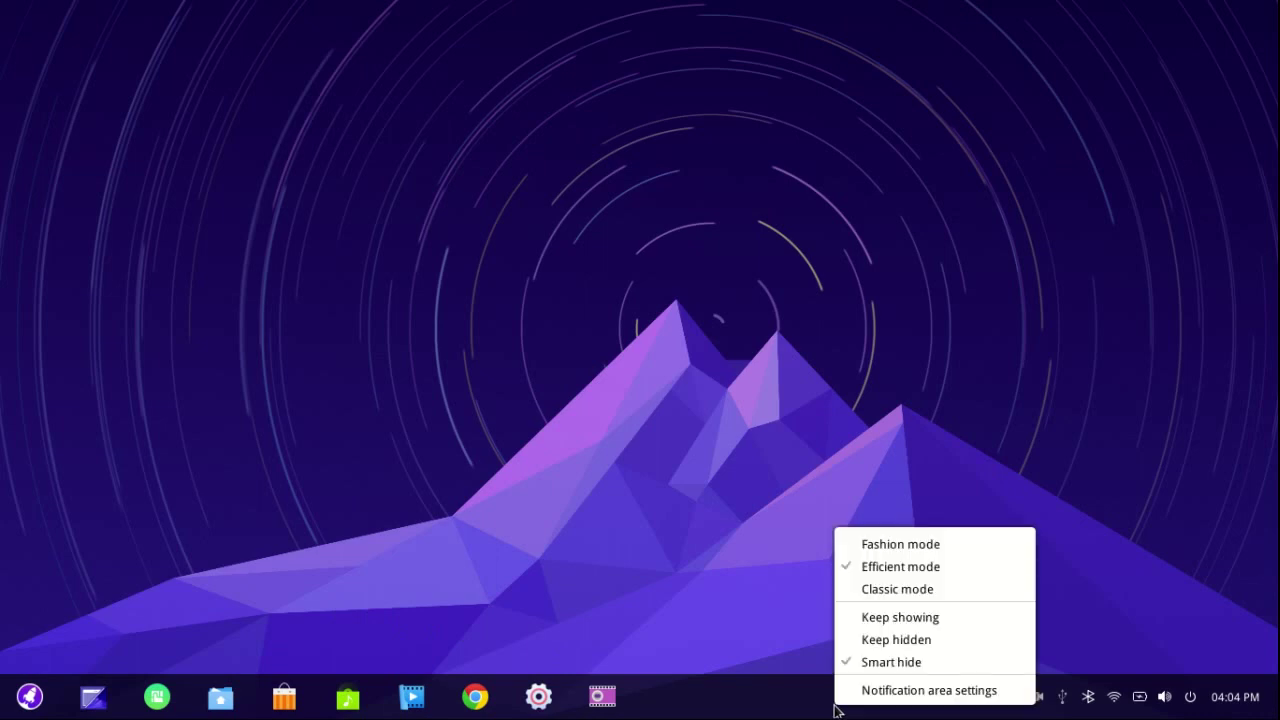
left_click(884, 590)
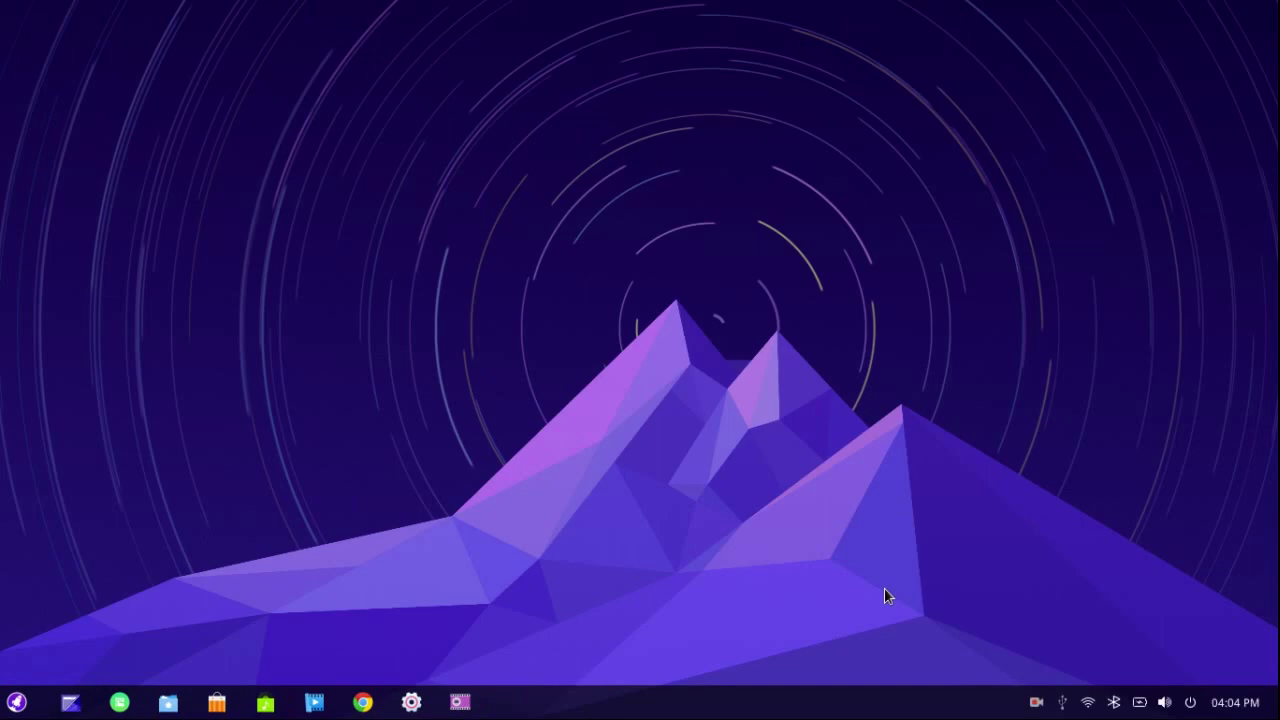
Launch Deepin Terminal from the application launcher and preview its window from the dock.
left_click(17, 703)
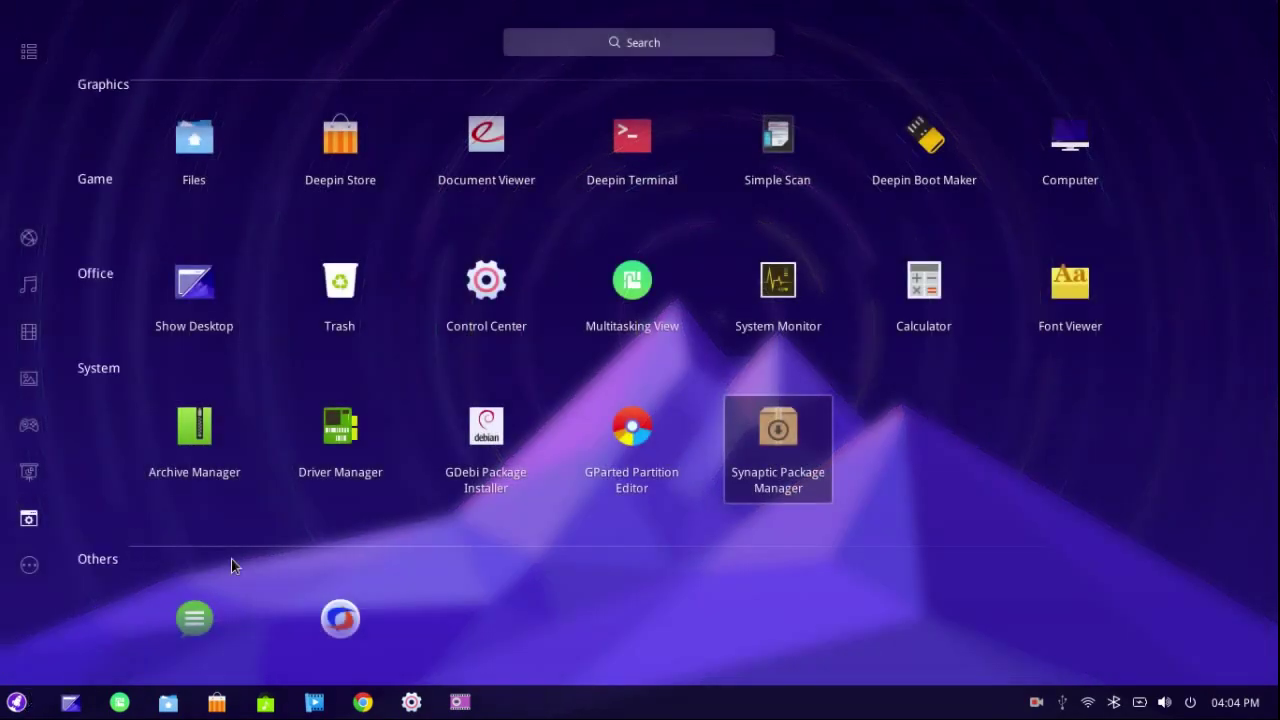
left_click(625, 147)
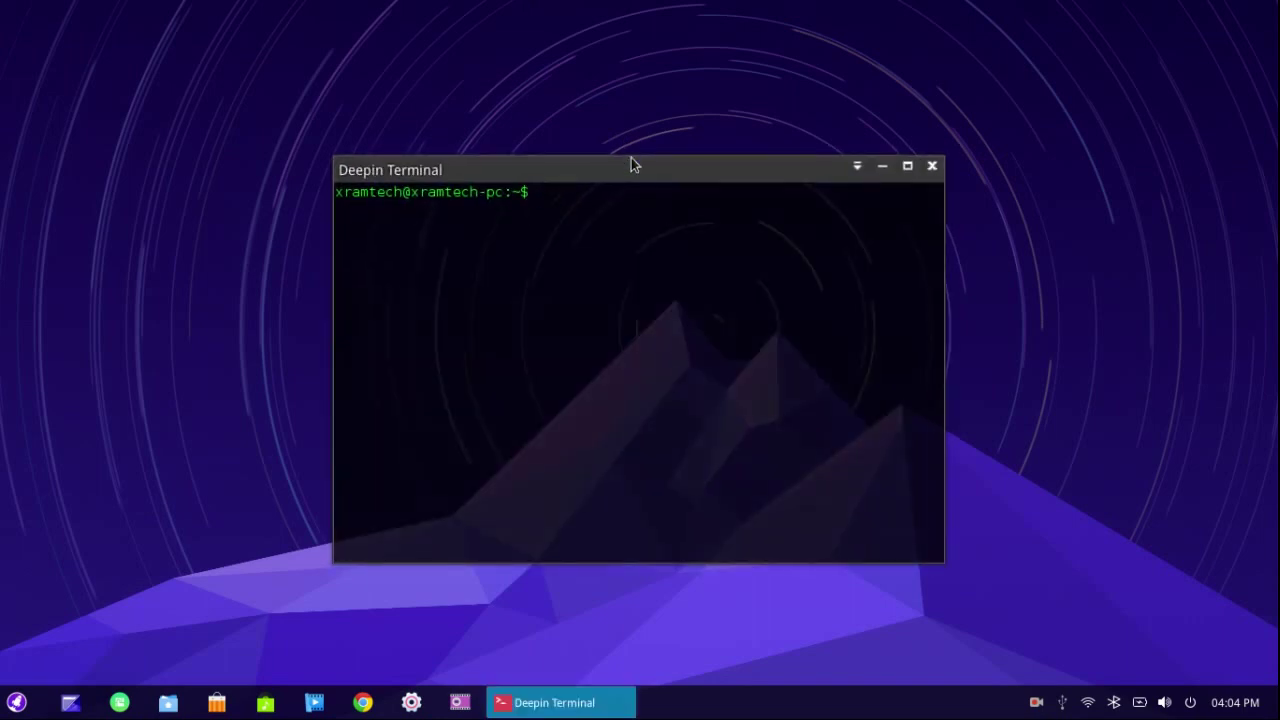
mouse_move(588, 708)
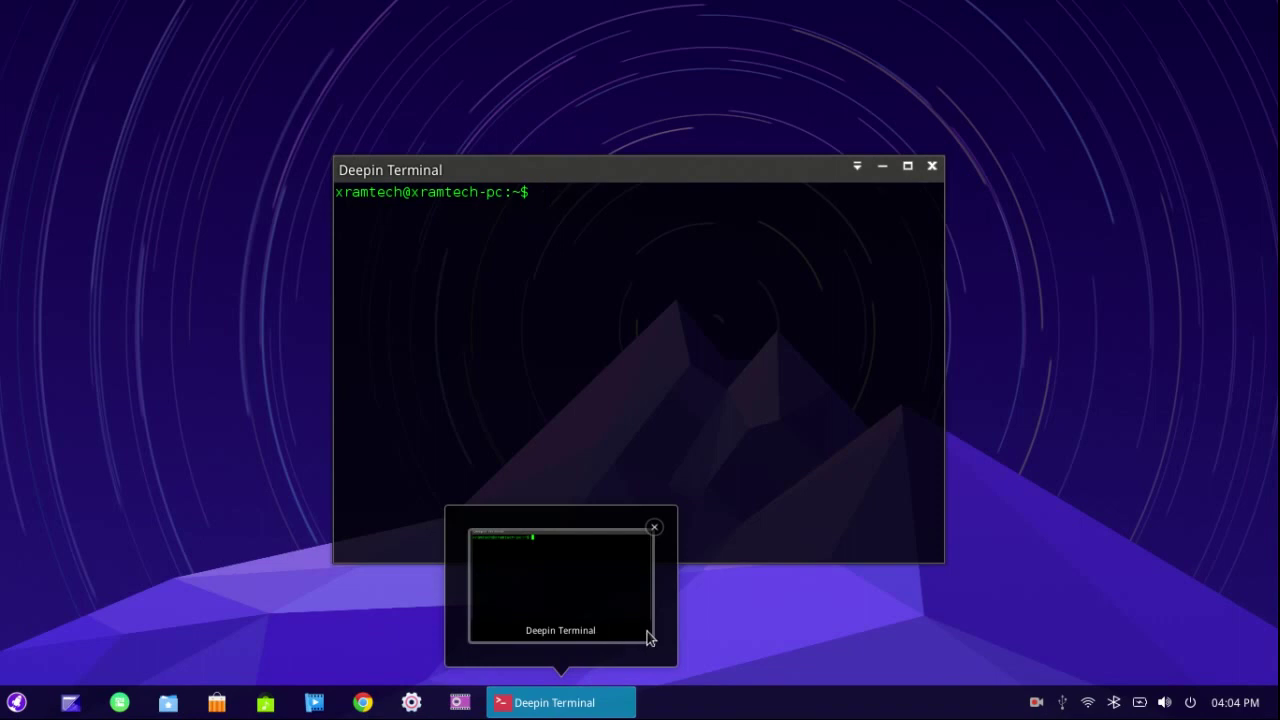
Switch the dock through Efficient mode back to Fashion mode and close Deepin Terminal.
right_click(707, 710)
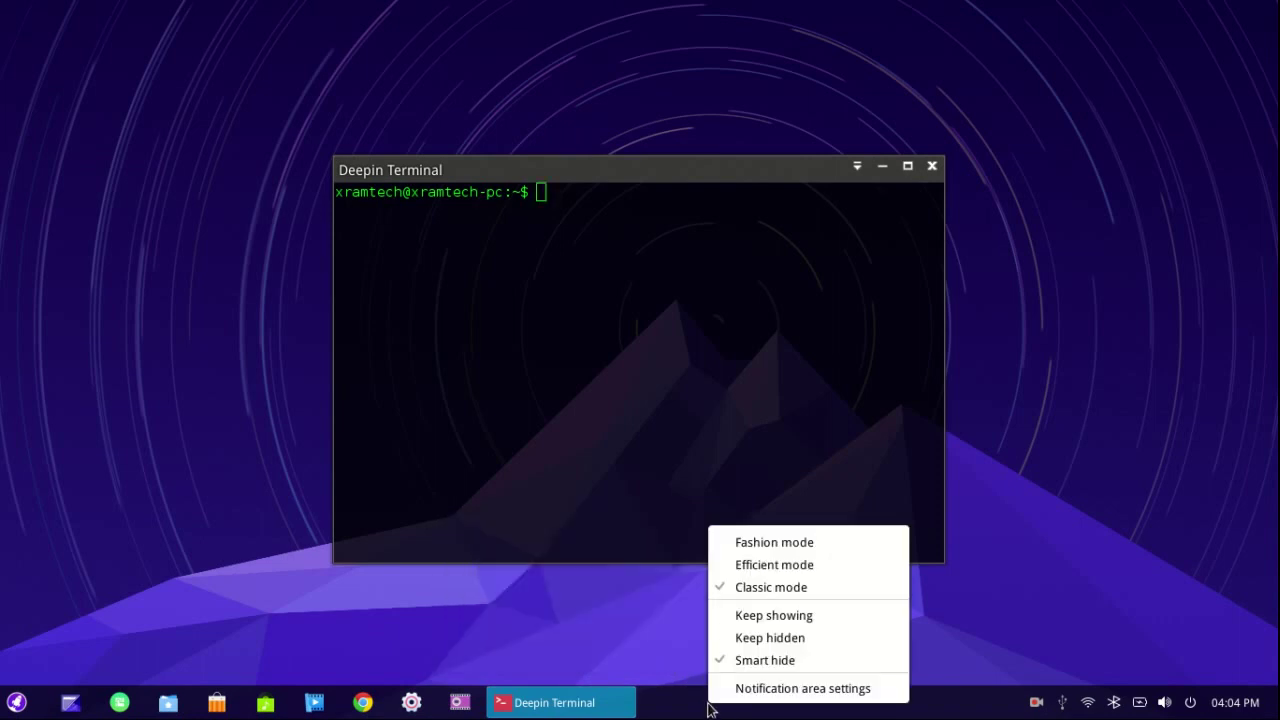
left_click(729, 564)
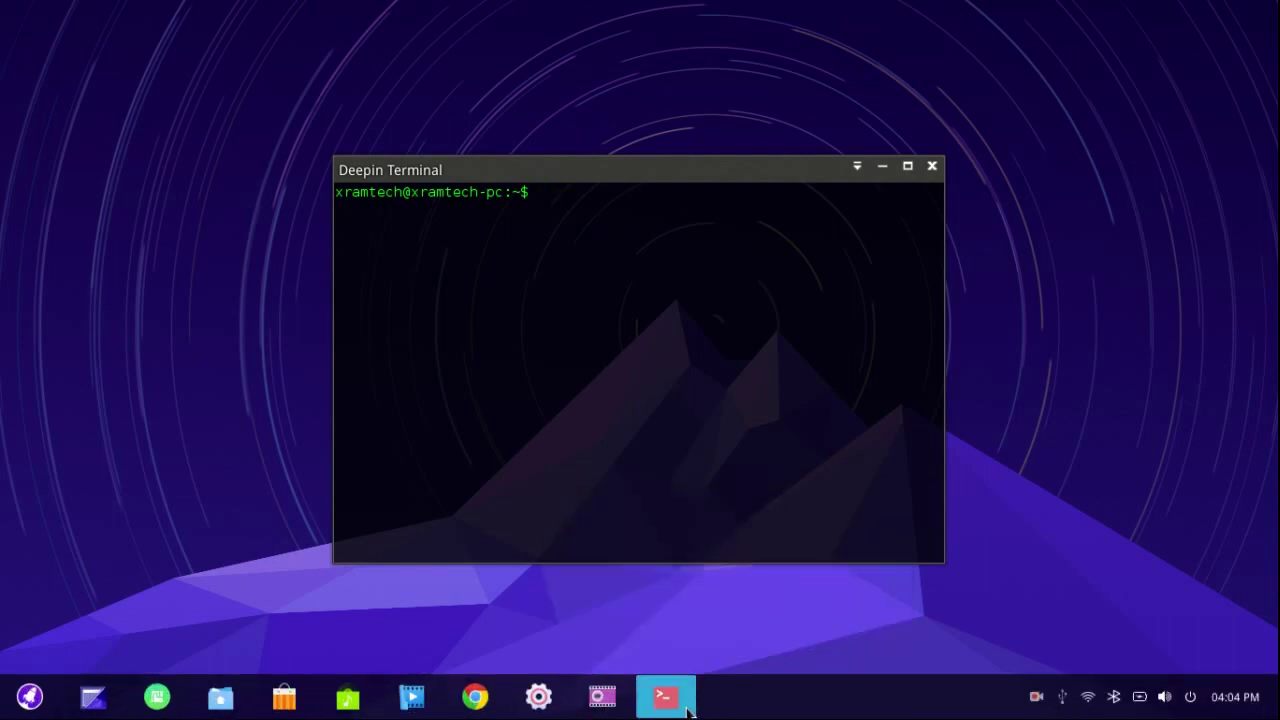
right_click(765, 694)
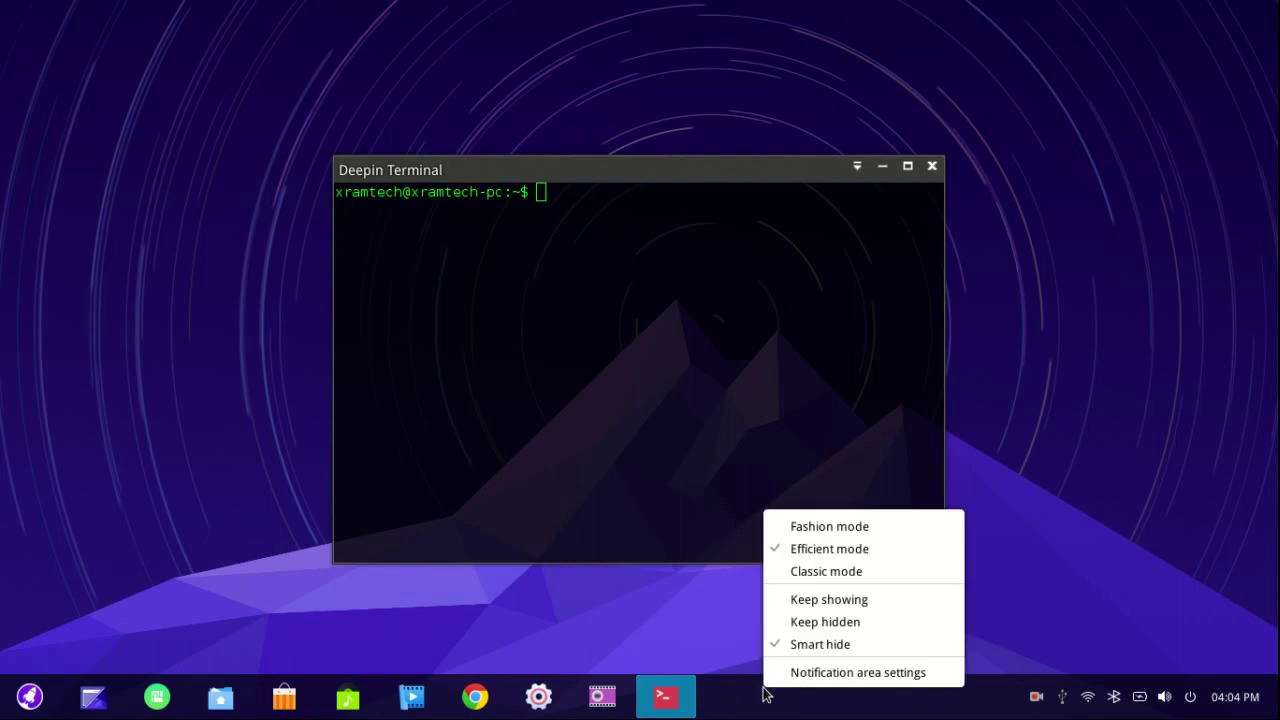
left_click(780, 525)
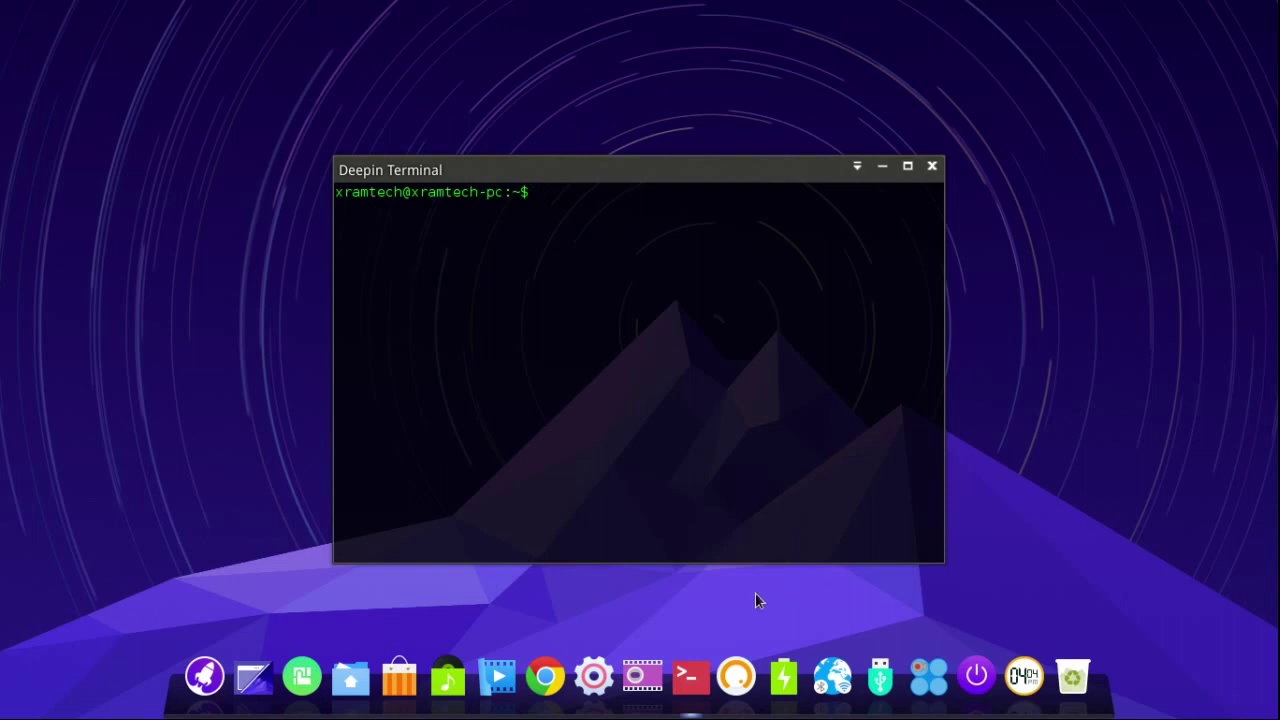
mouse_move(680, 670)
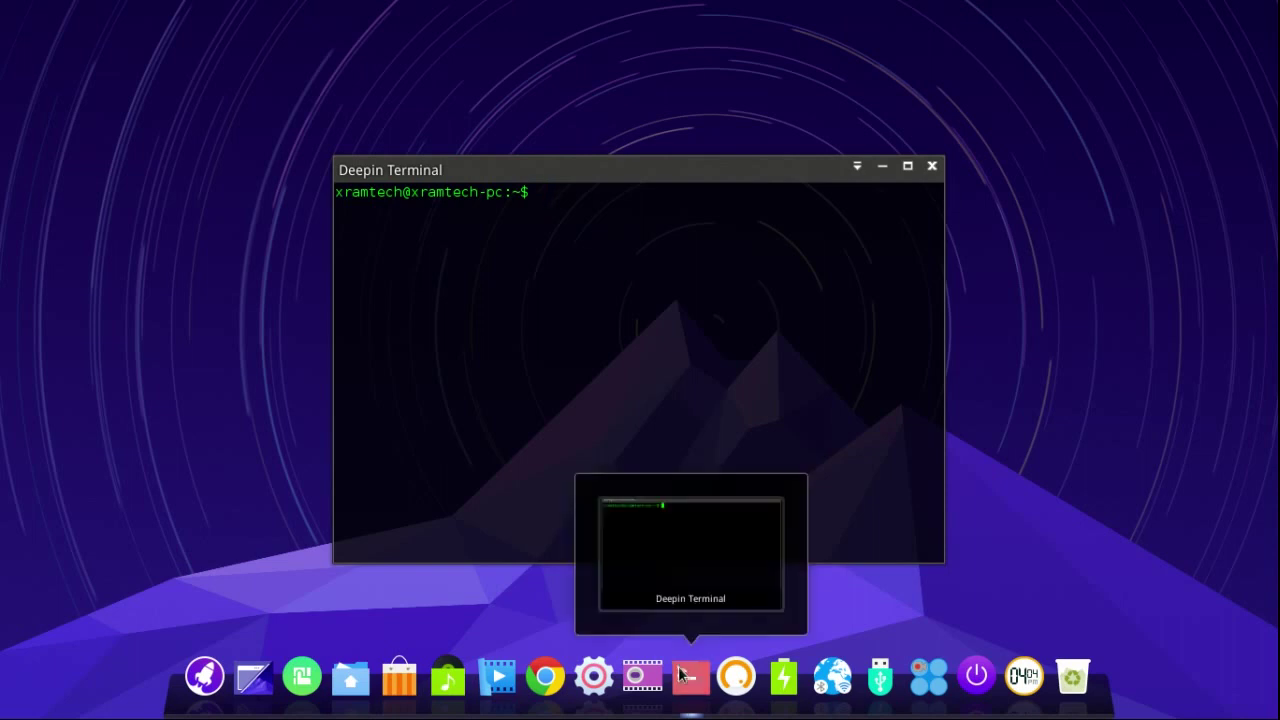
left_click(930, 167)
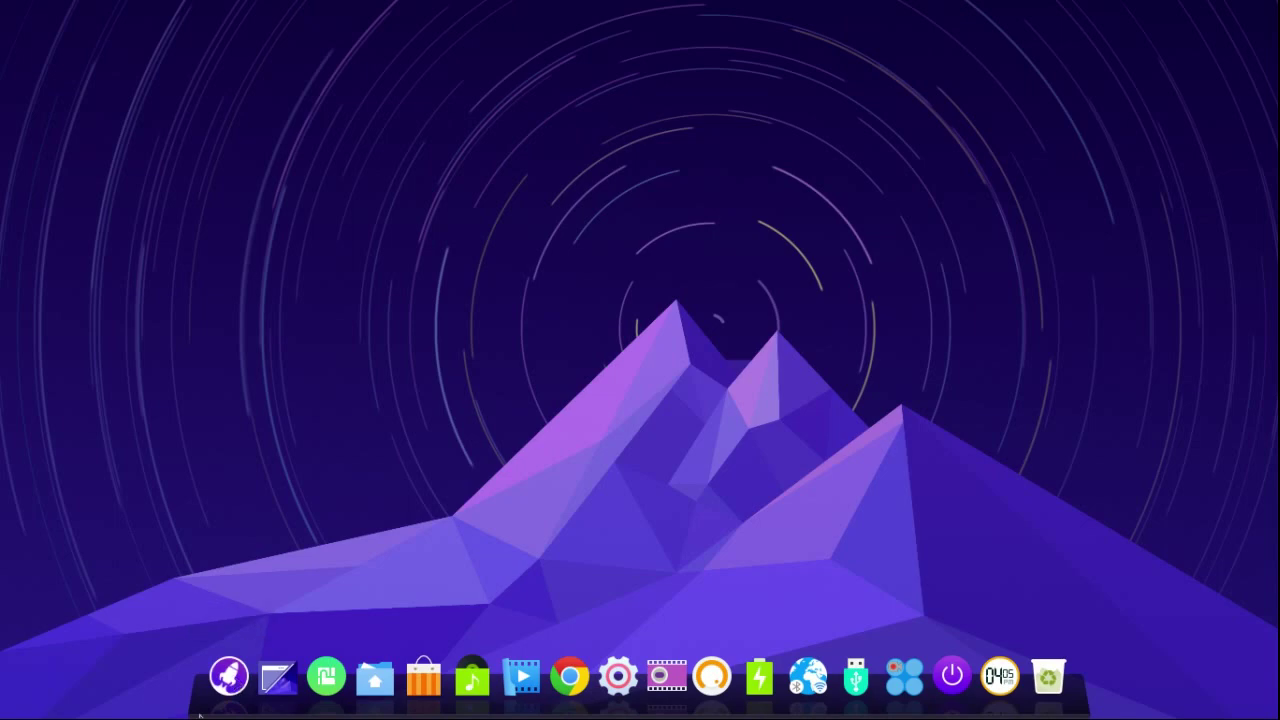
Open the application launcher and browse the Internet, Music and Video categories.
left_click(230, 677)
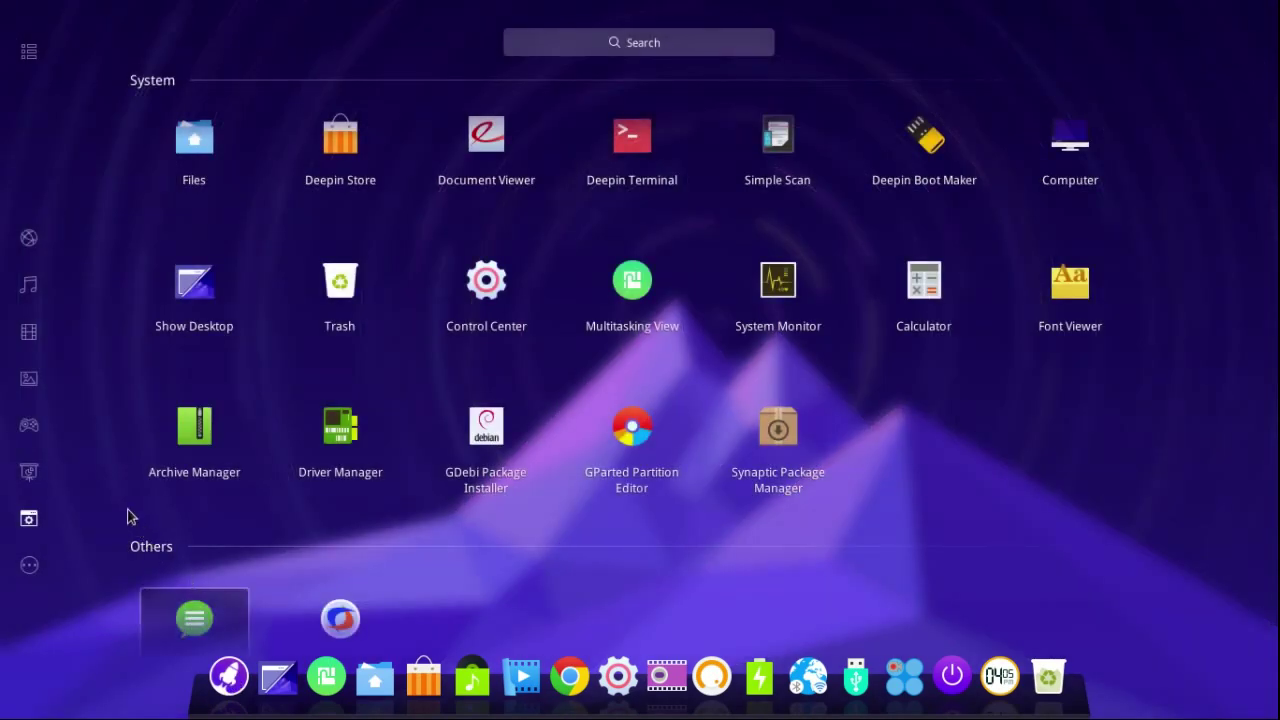
mouse_move(100, 498)
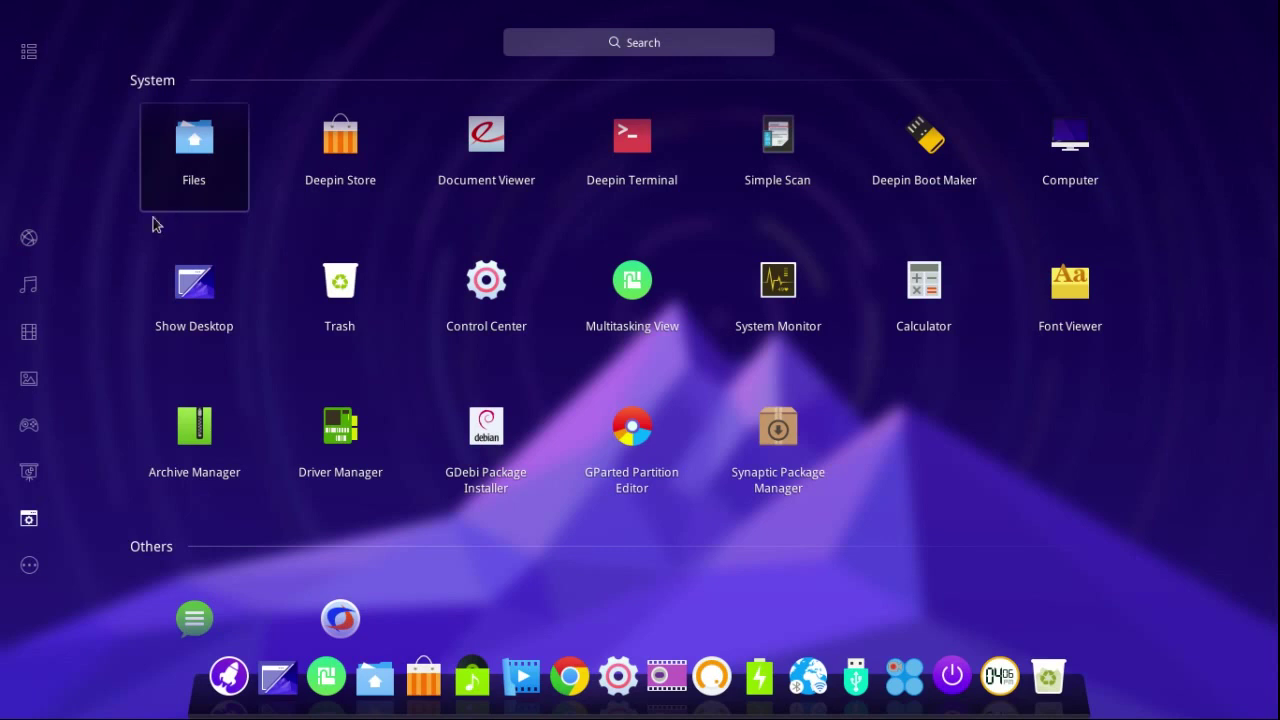
mouse_move(30, 338)
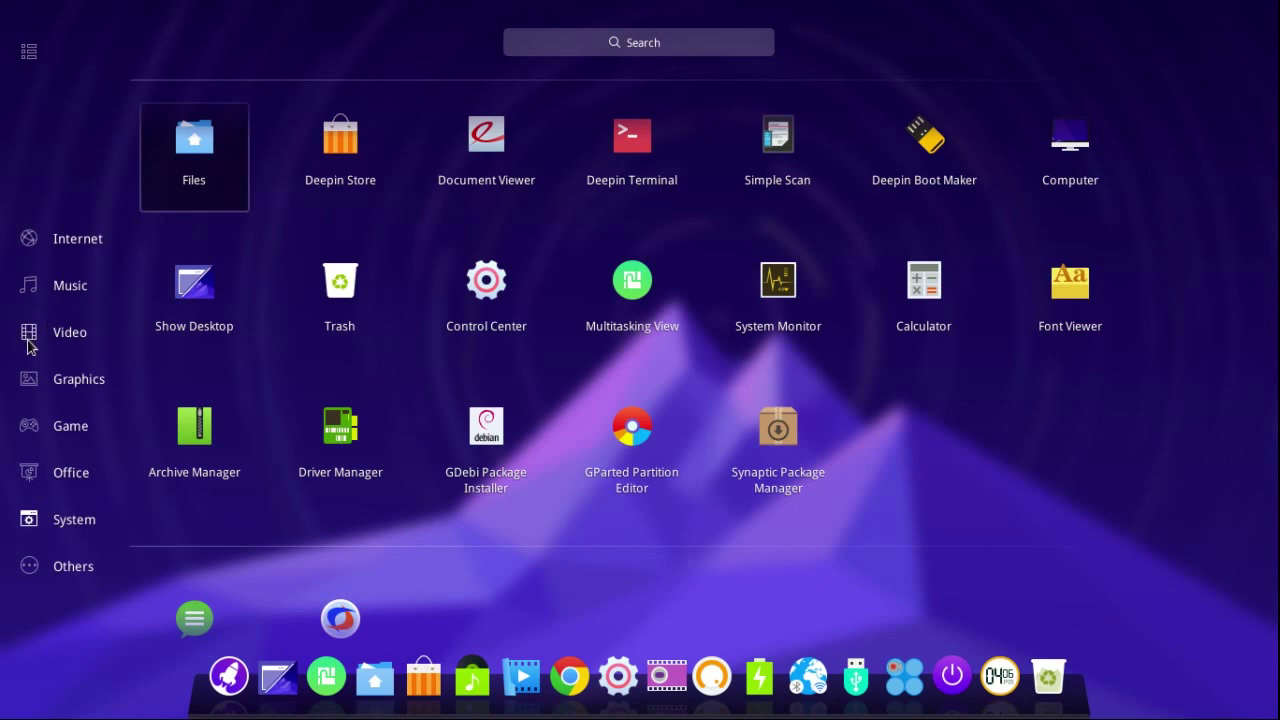
left_click(28, 237)
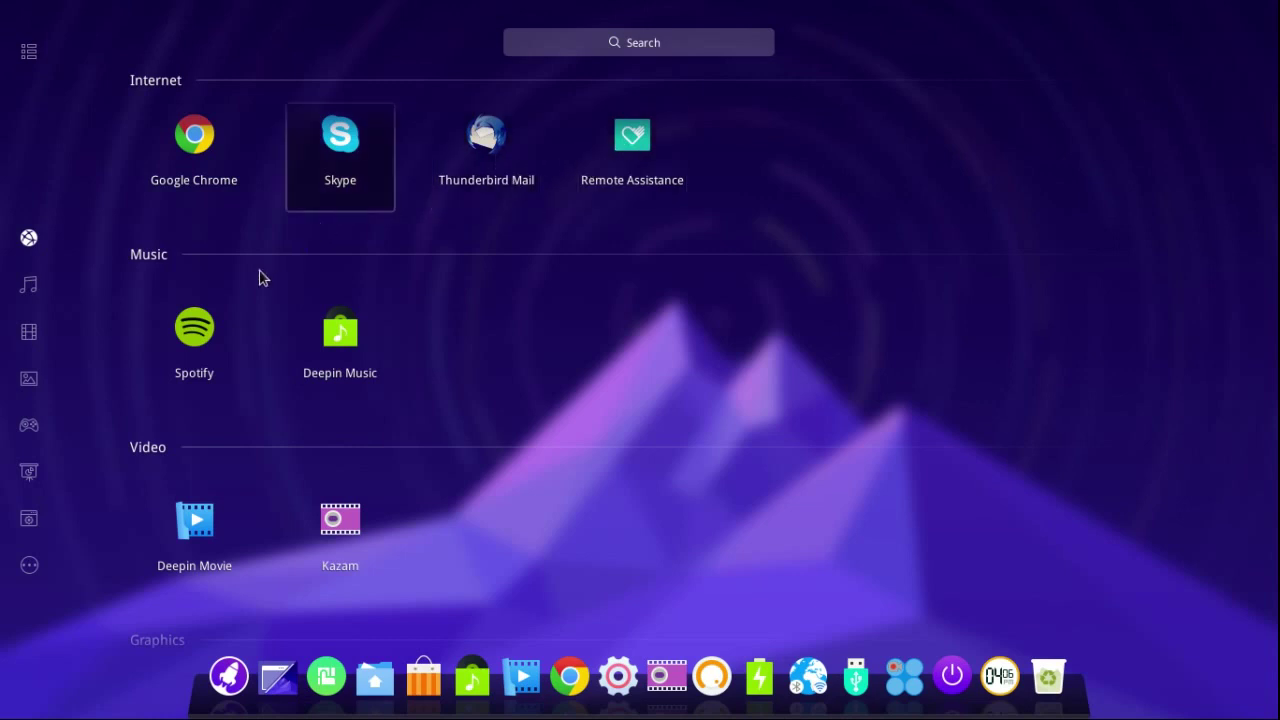
mouse_move(18, 318)
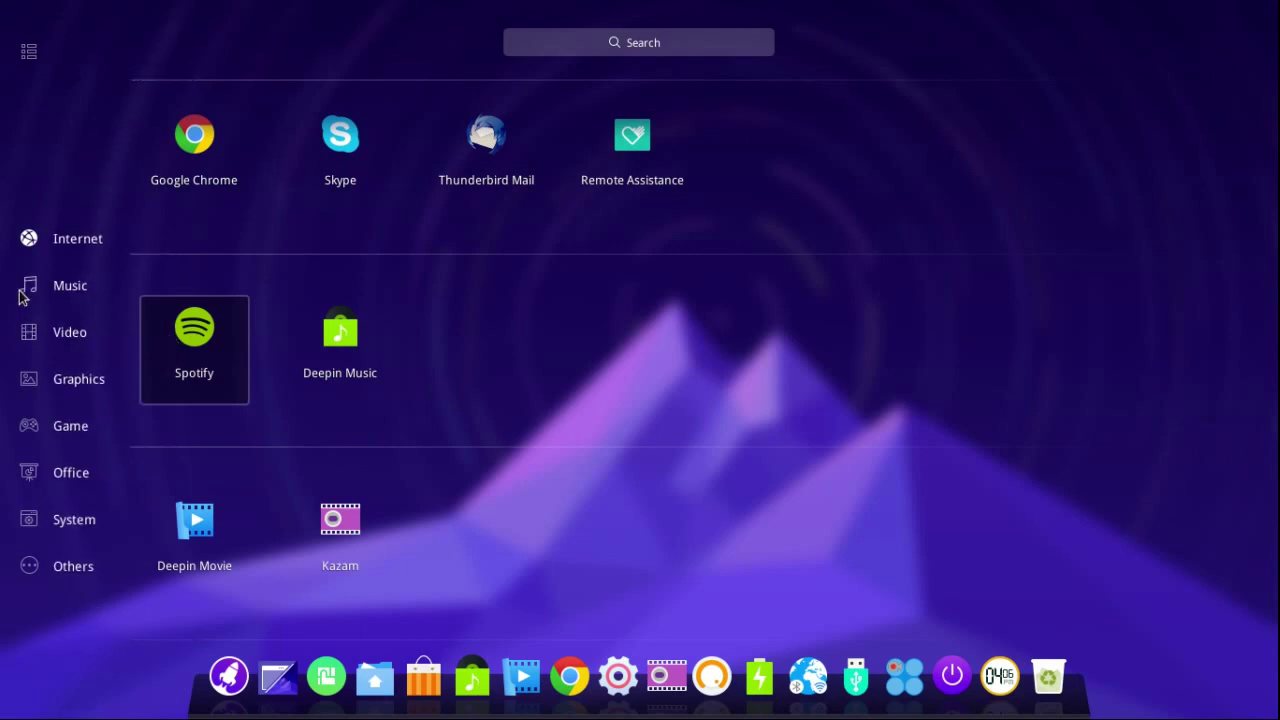
left_click(25, 287)
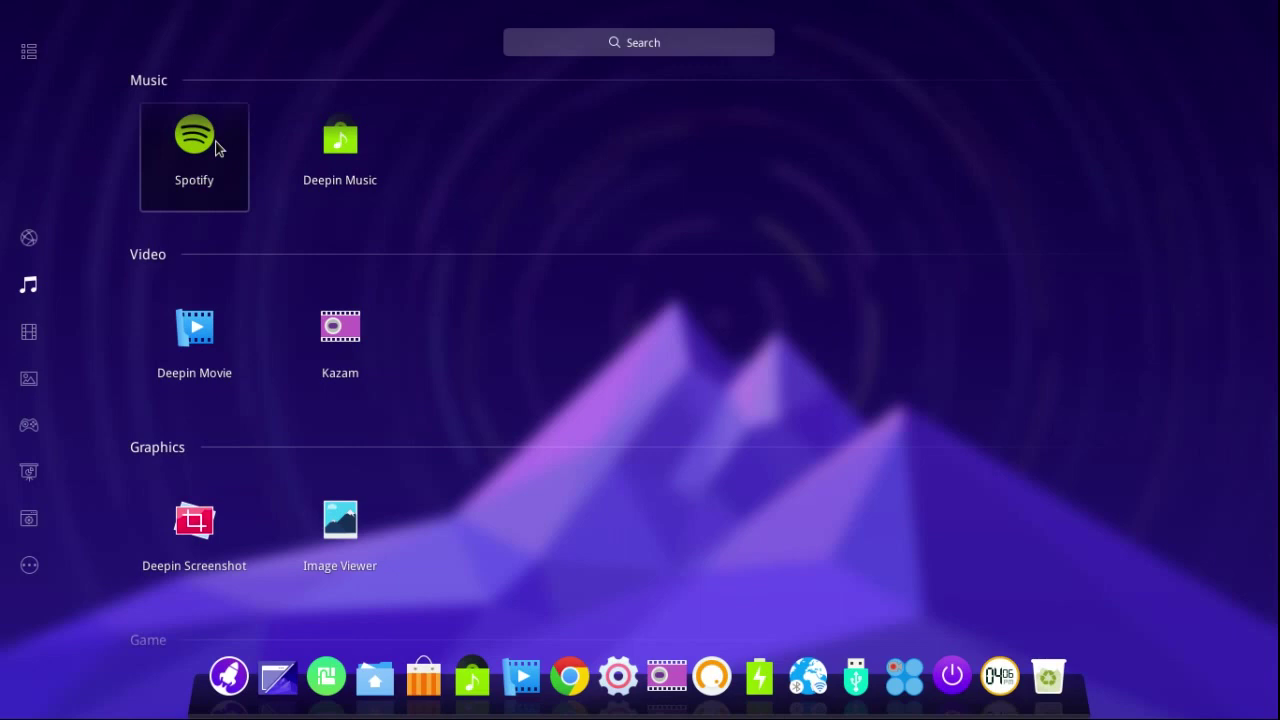
left_click(31, 340)
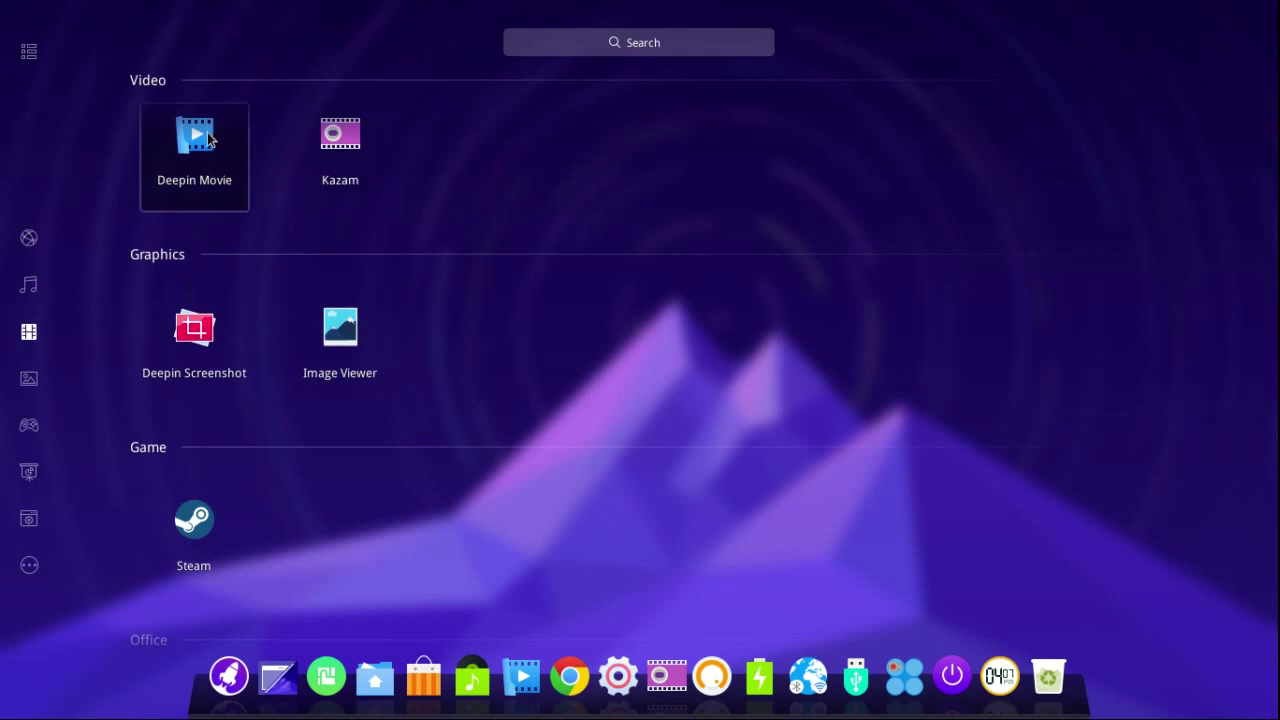
Browse the Graphics, Game and Office categories in the application launcher.
mouse_move(88, 250)
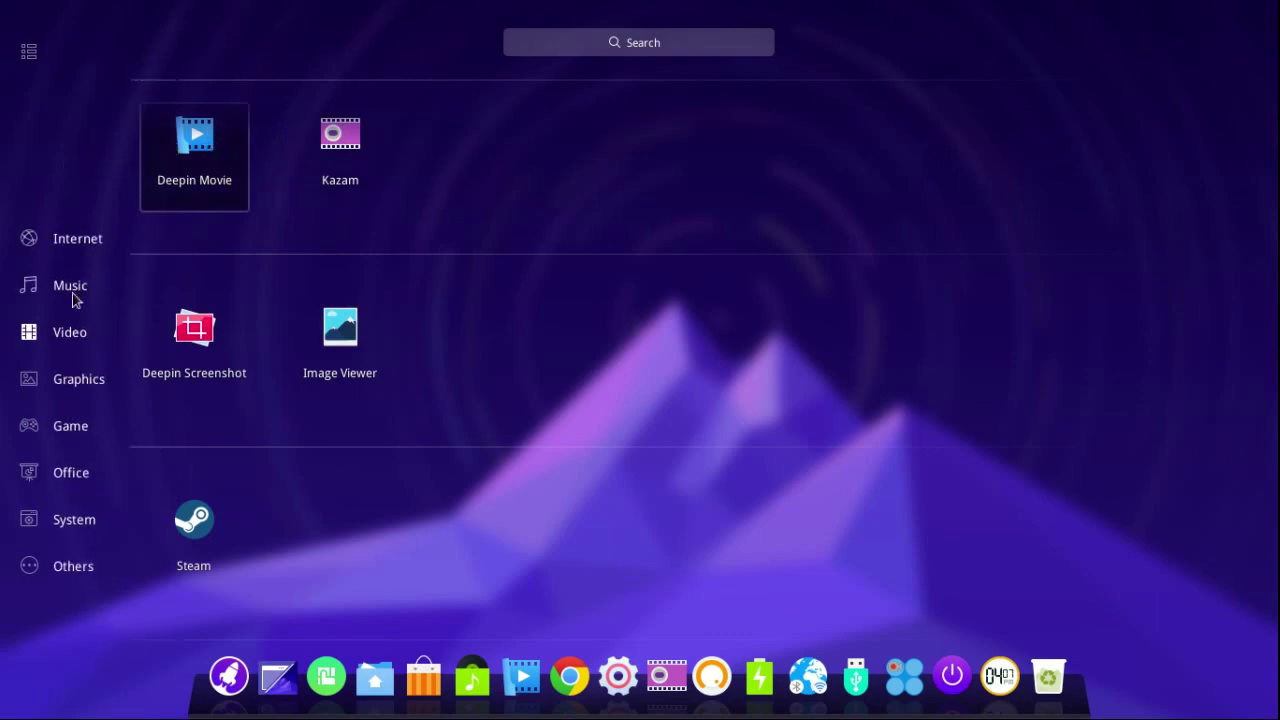
left_click(76, 385)
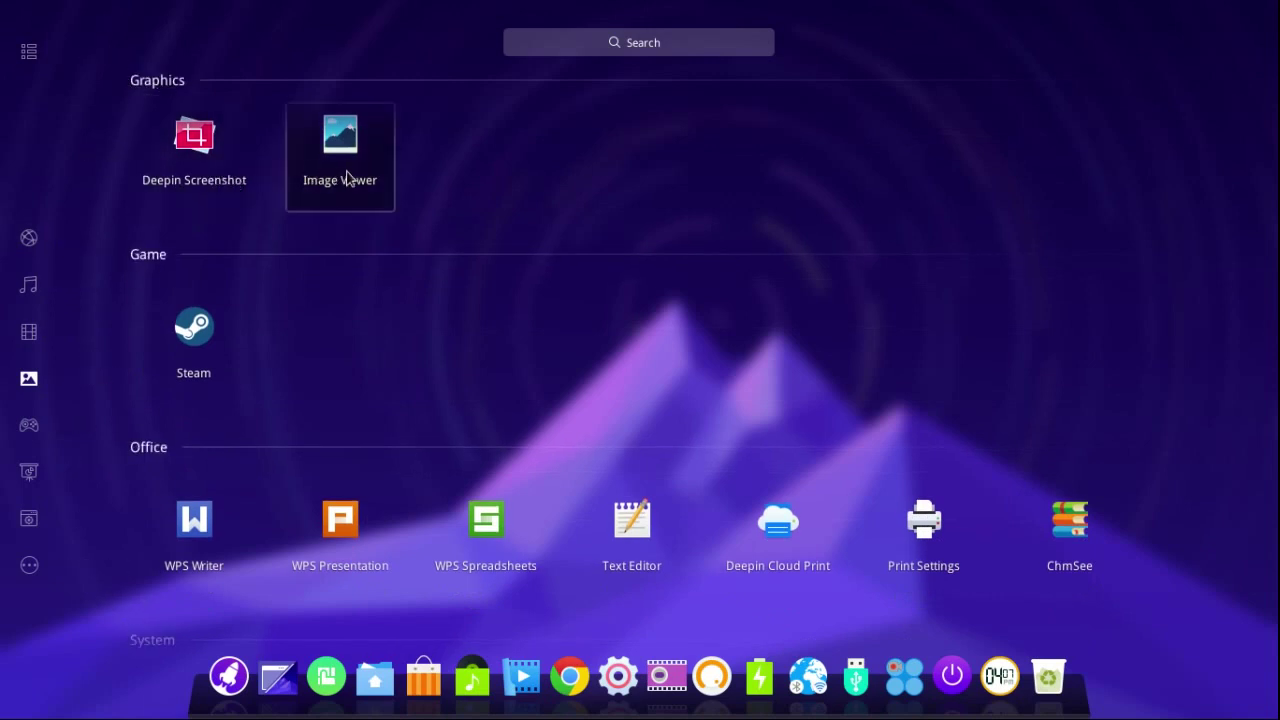
mouse_move(51, 334)
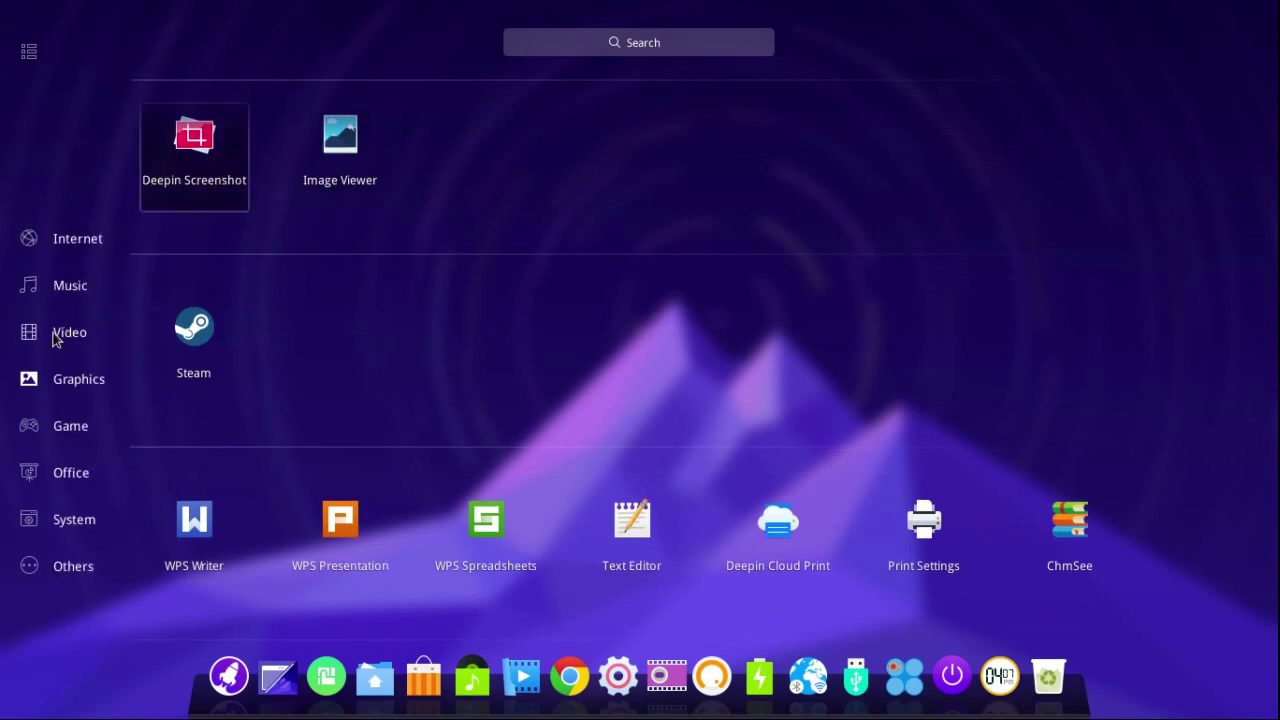
left_click(55, 428)
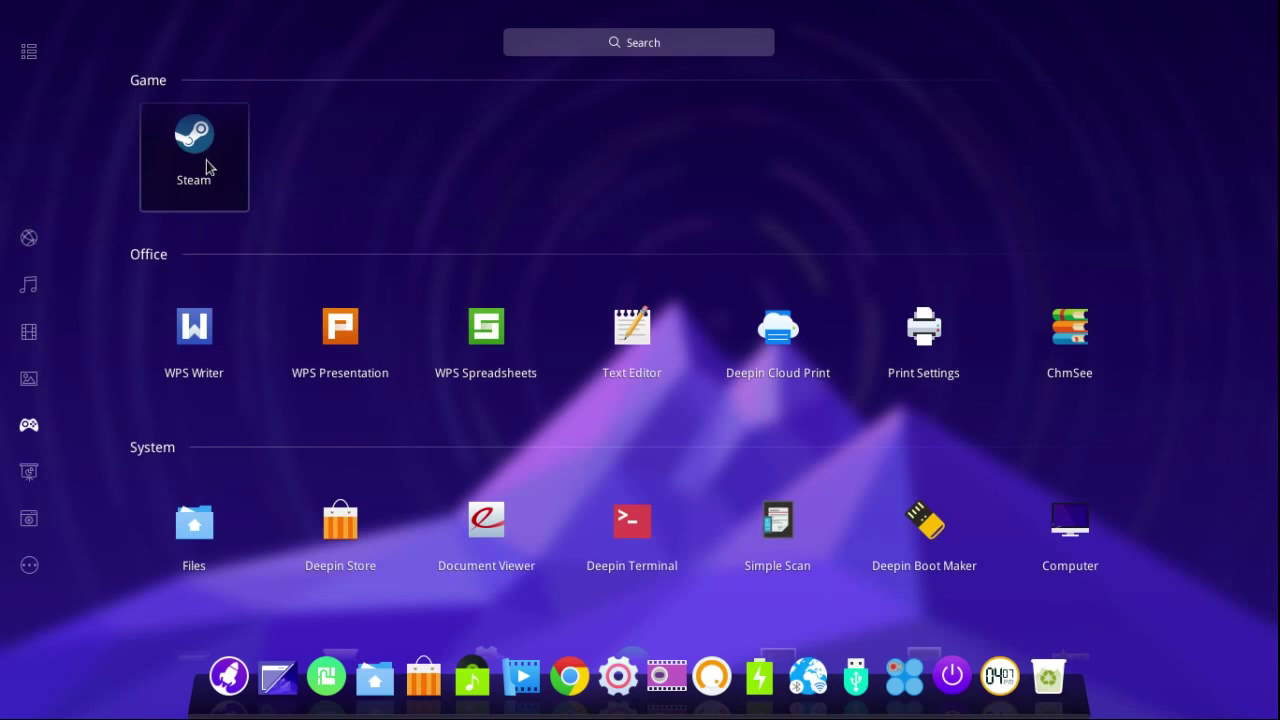
mouse_move(86, 294)
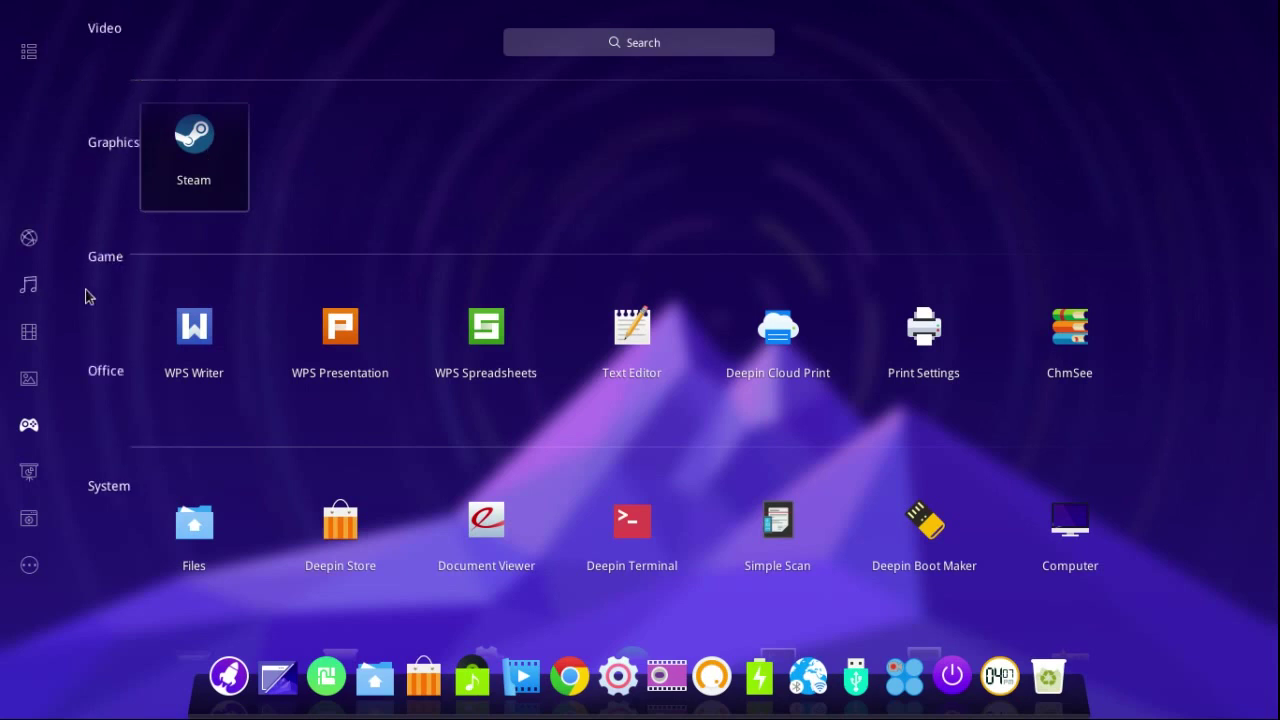
left_click(40, 472)
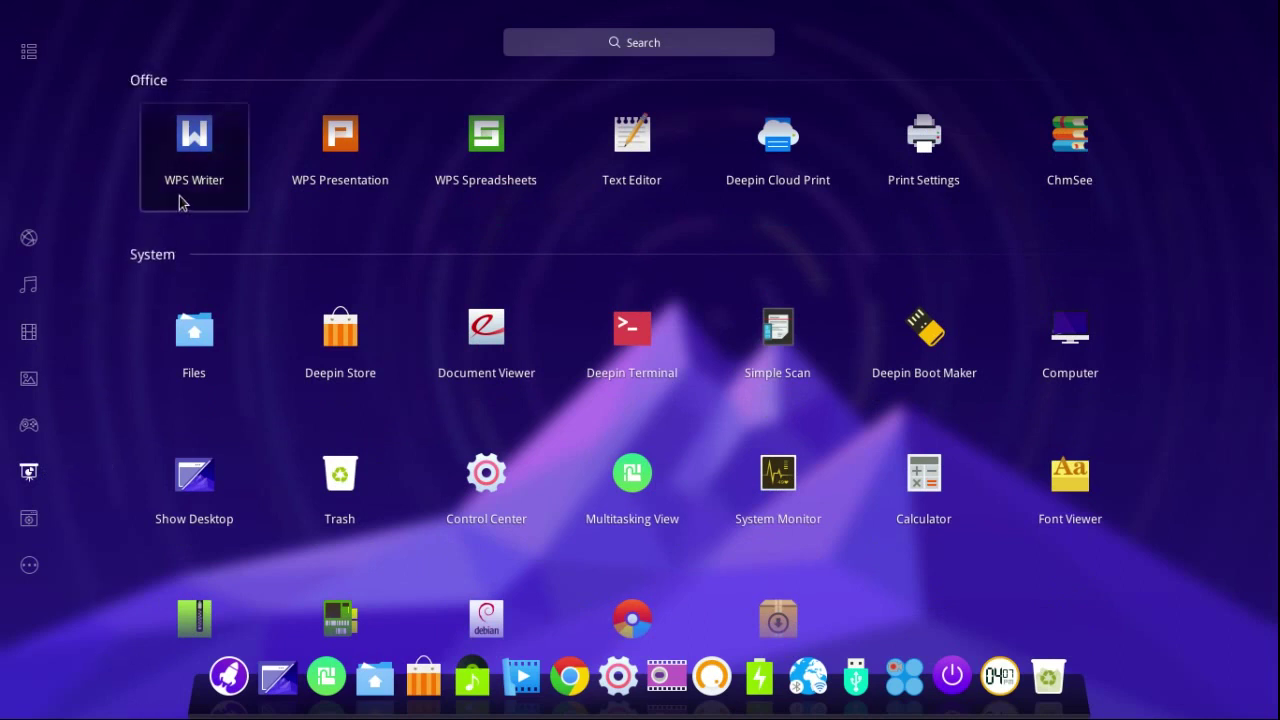
Launch WPS Writer, dismiss its startup dialogs to view the online templates, and close it.
left_click(236, 196)
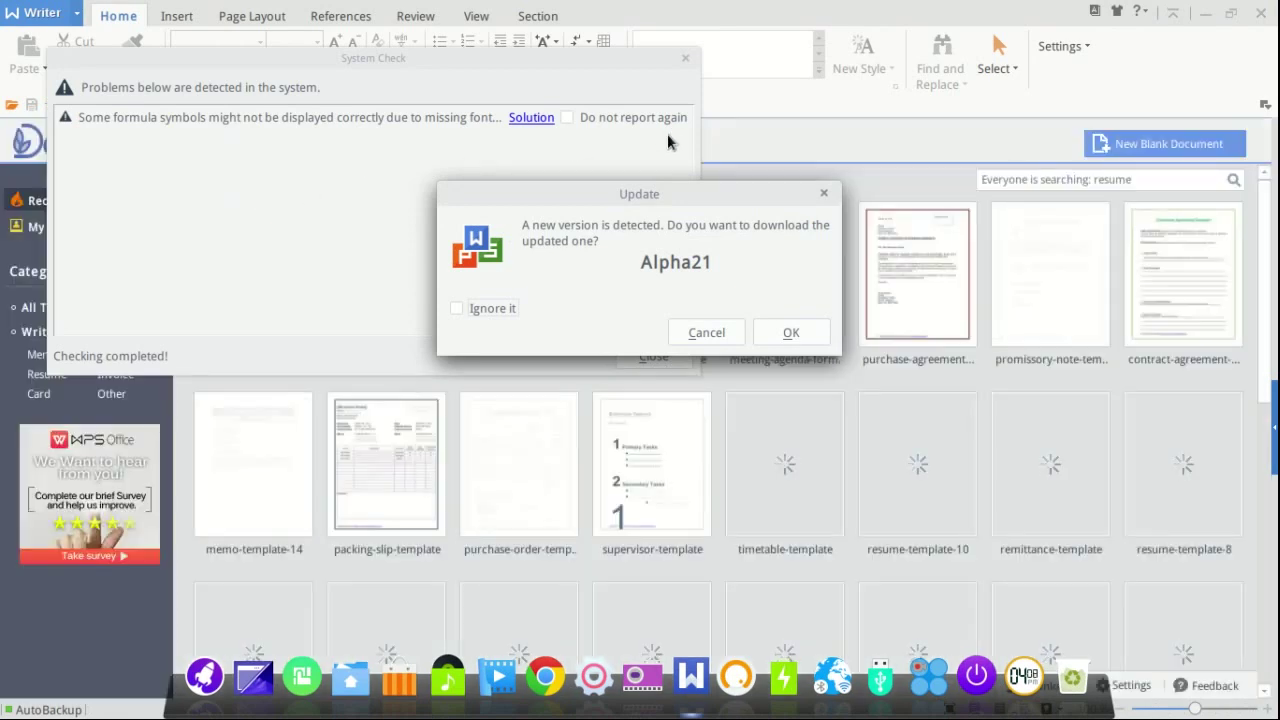
left_click(832, 196)
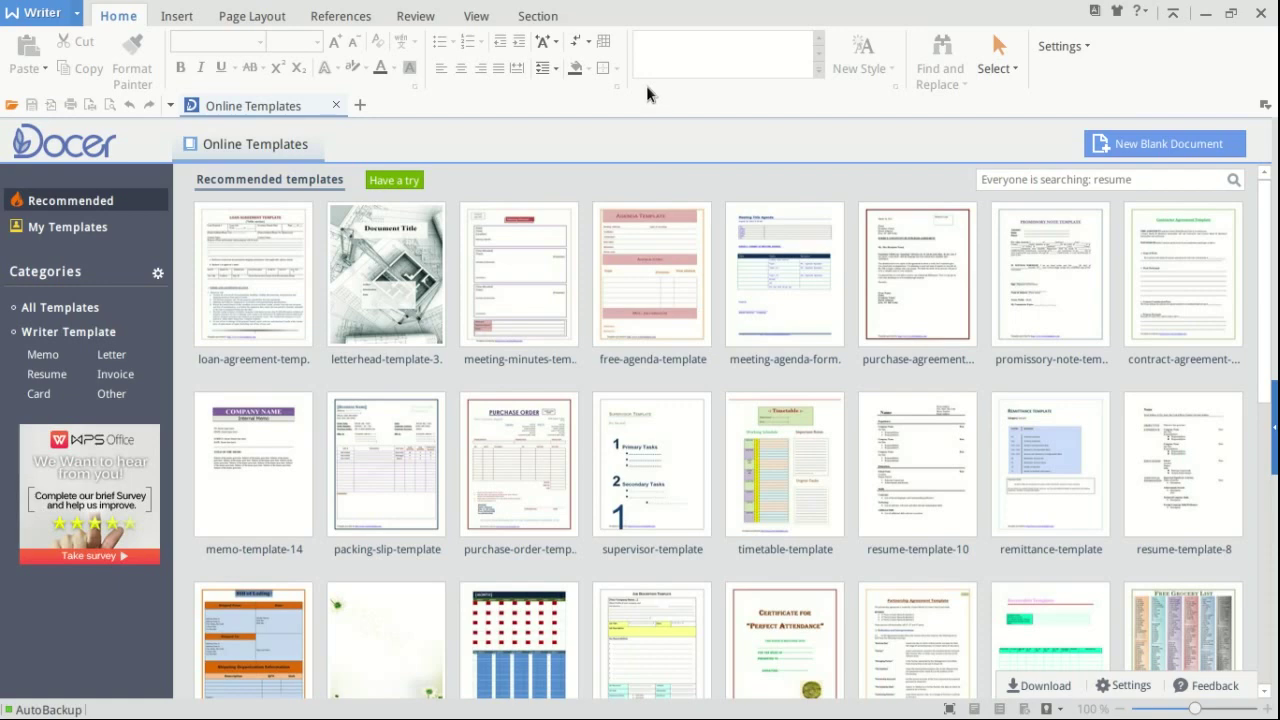
left_click(1256, 10)
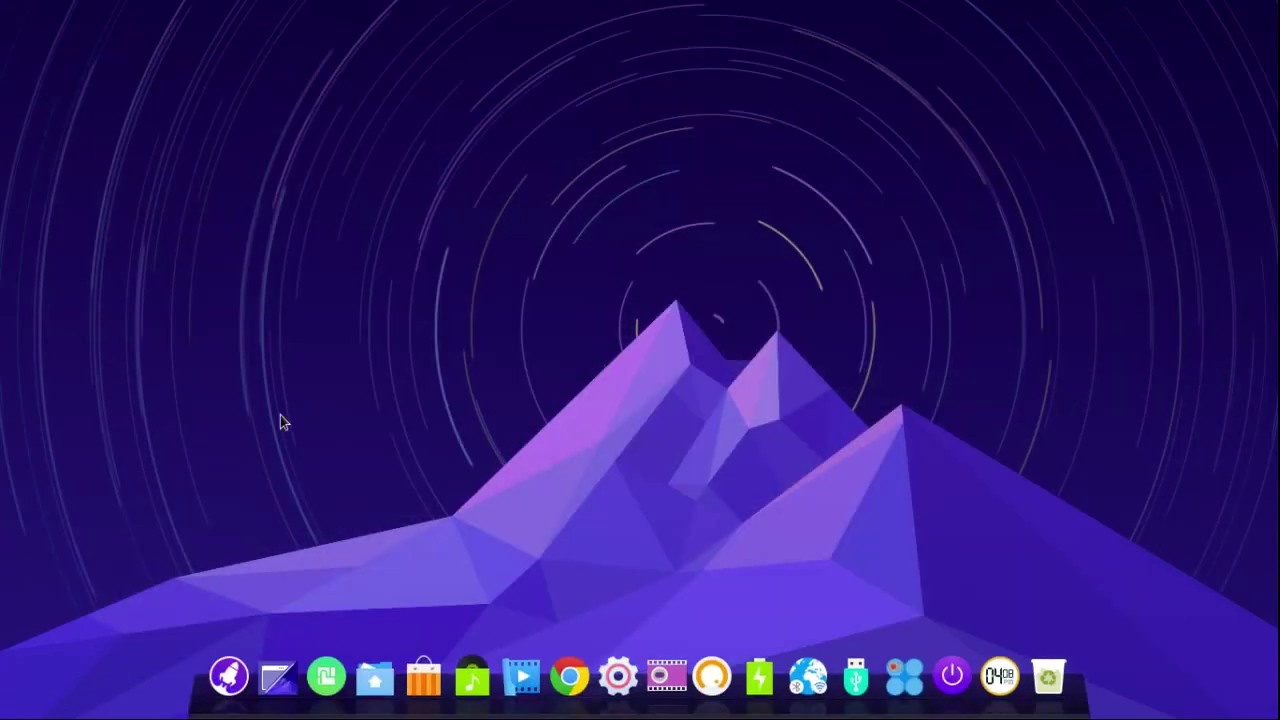
Reopen the application launcher and examine the applications in the System and Others categories.
left_click(229, 677)
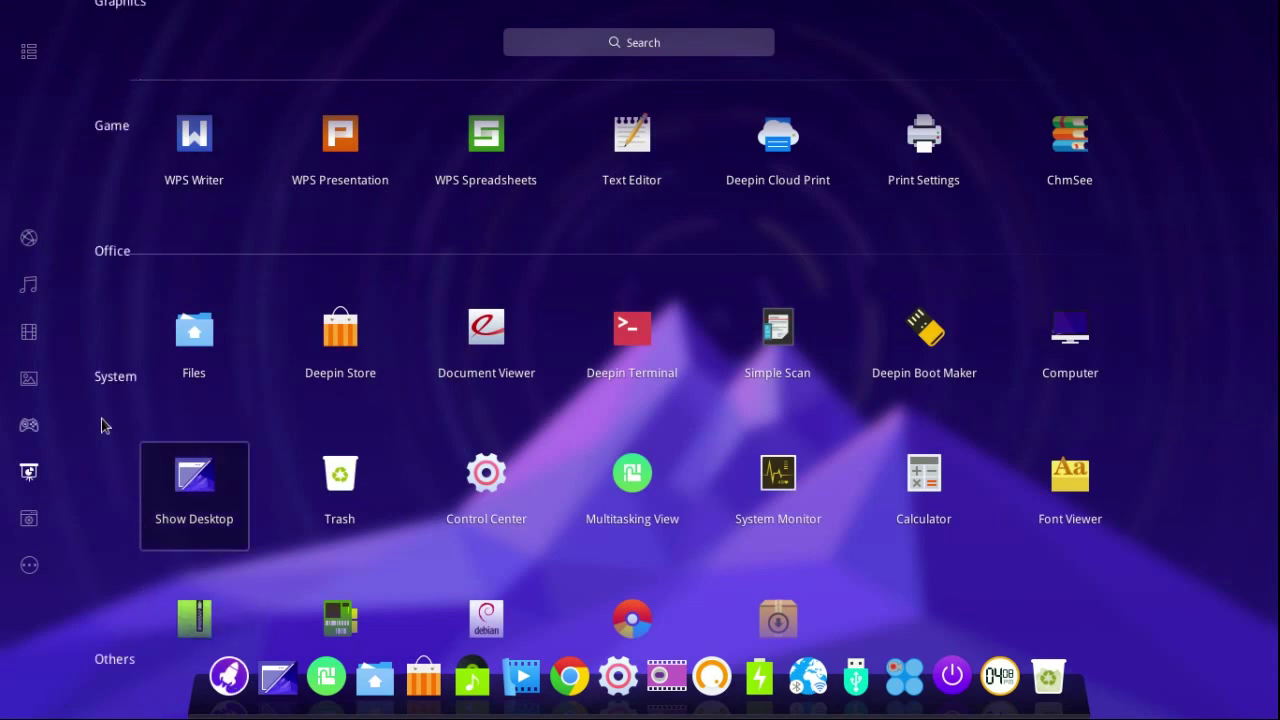
mouse_move(58, 404)
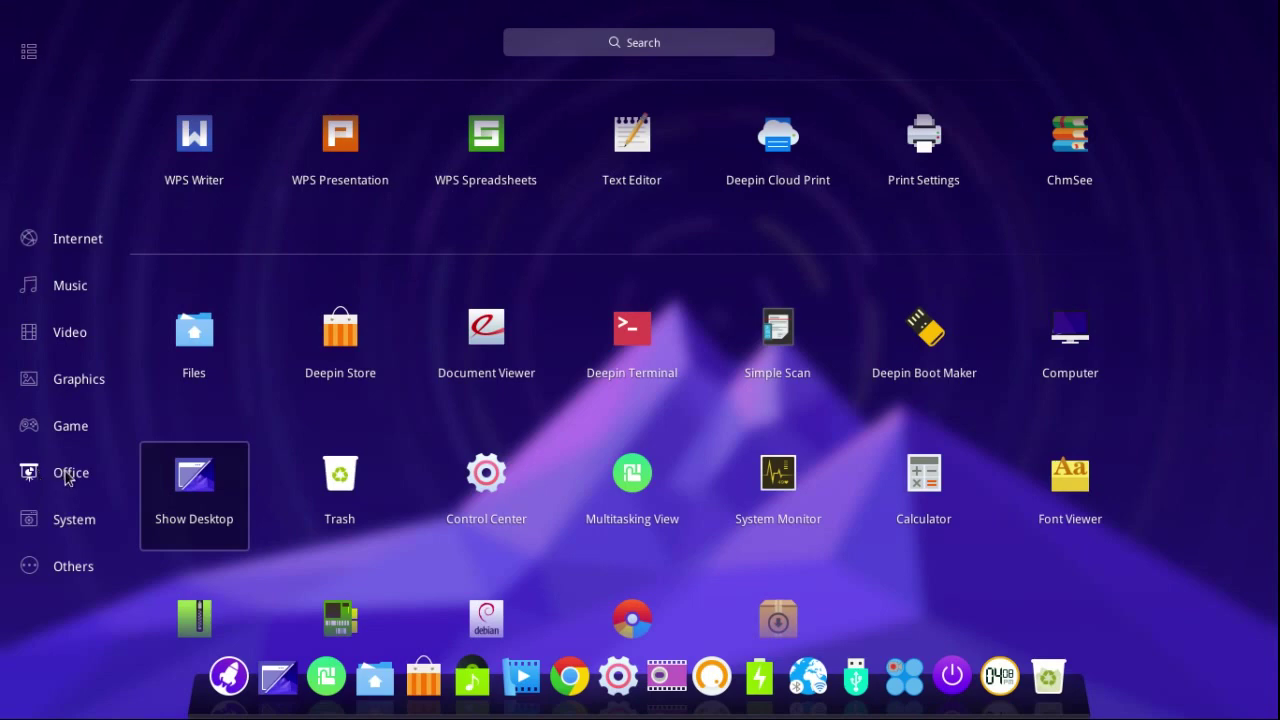
left_click(35, 517)
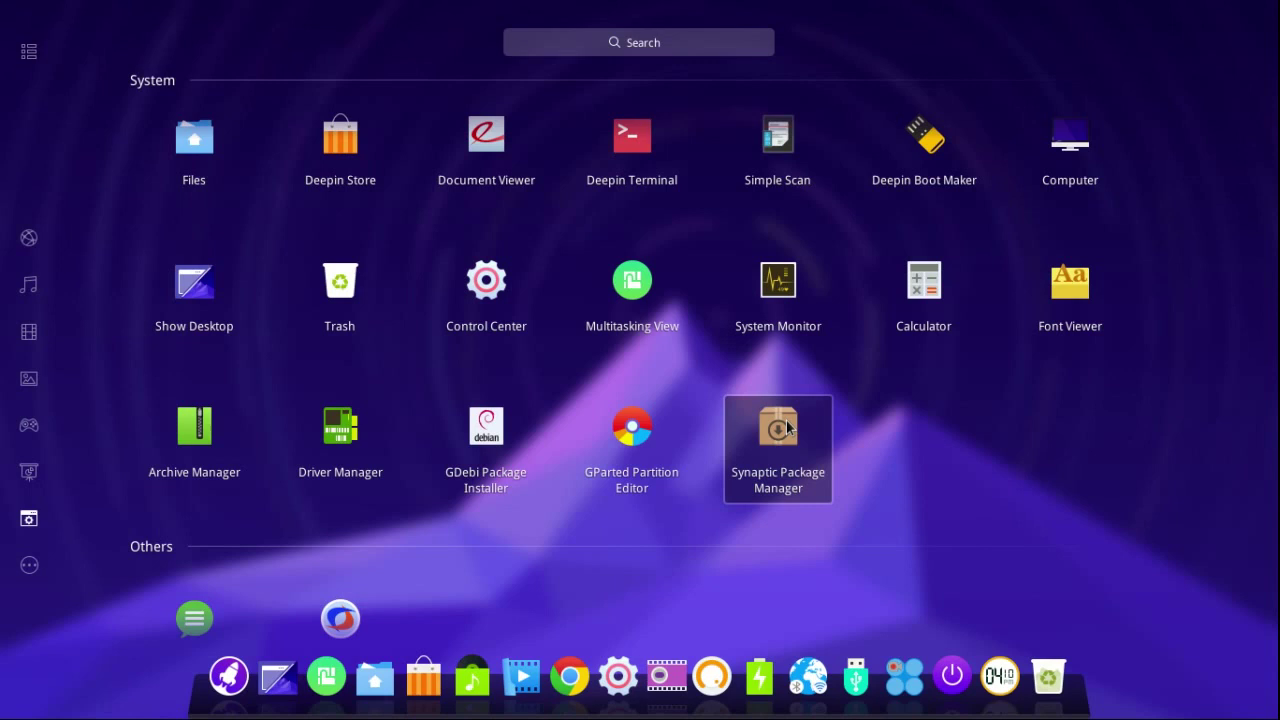
left_click(30, 565)
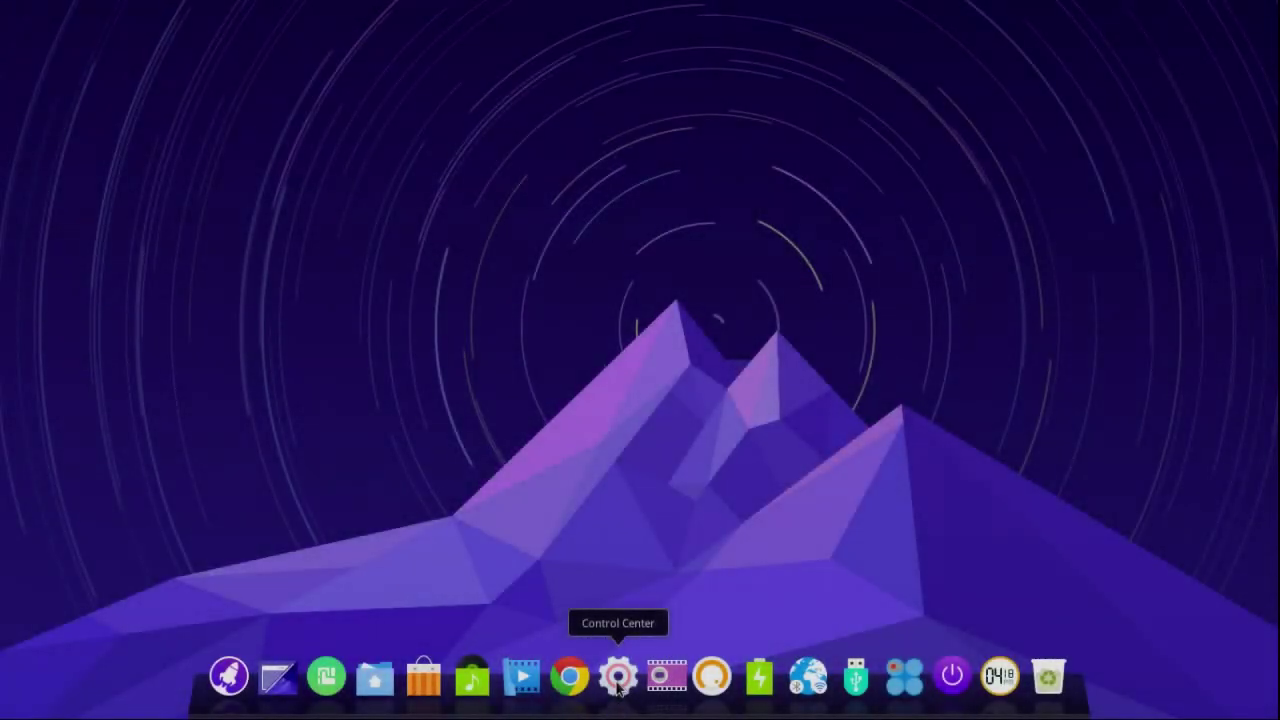
Open the Personalization settings in Control Center.
left_click(618, 678)
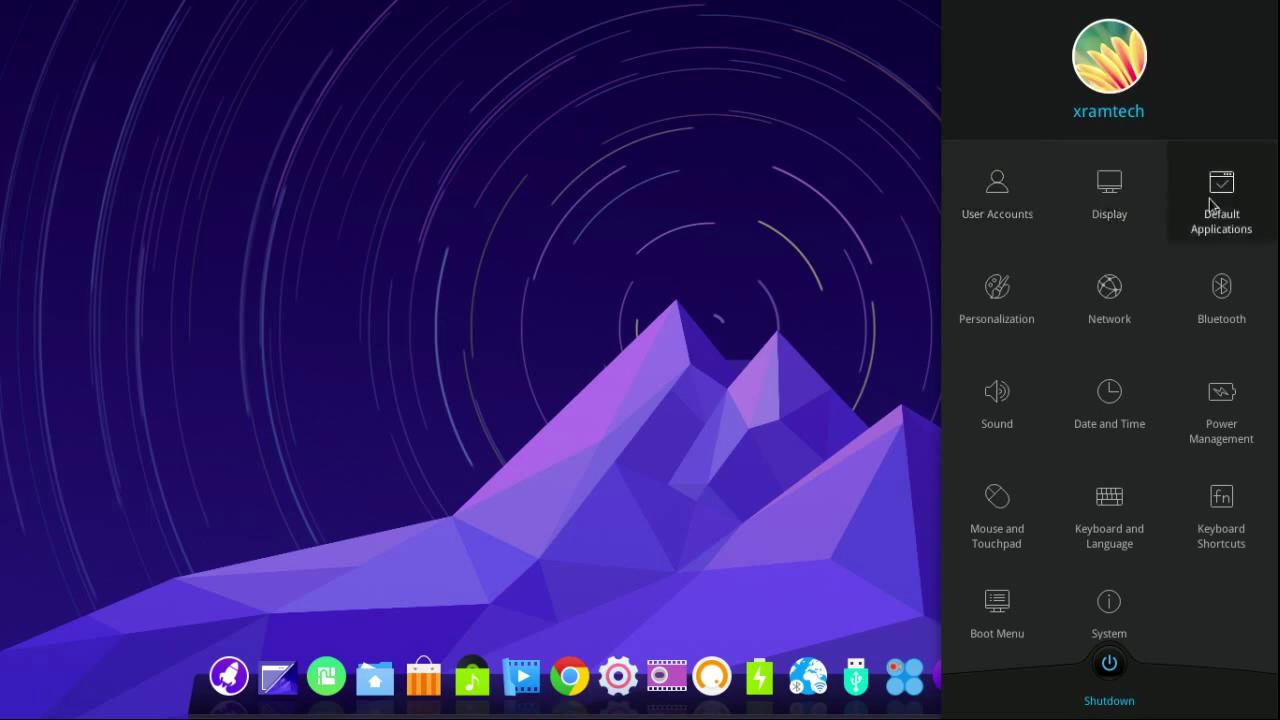
left_click(1002, 300)
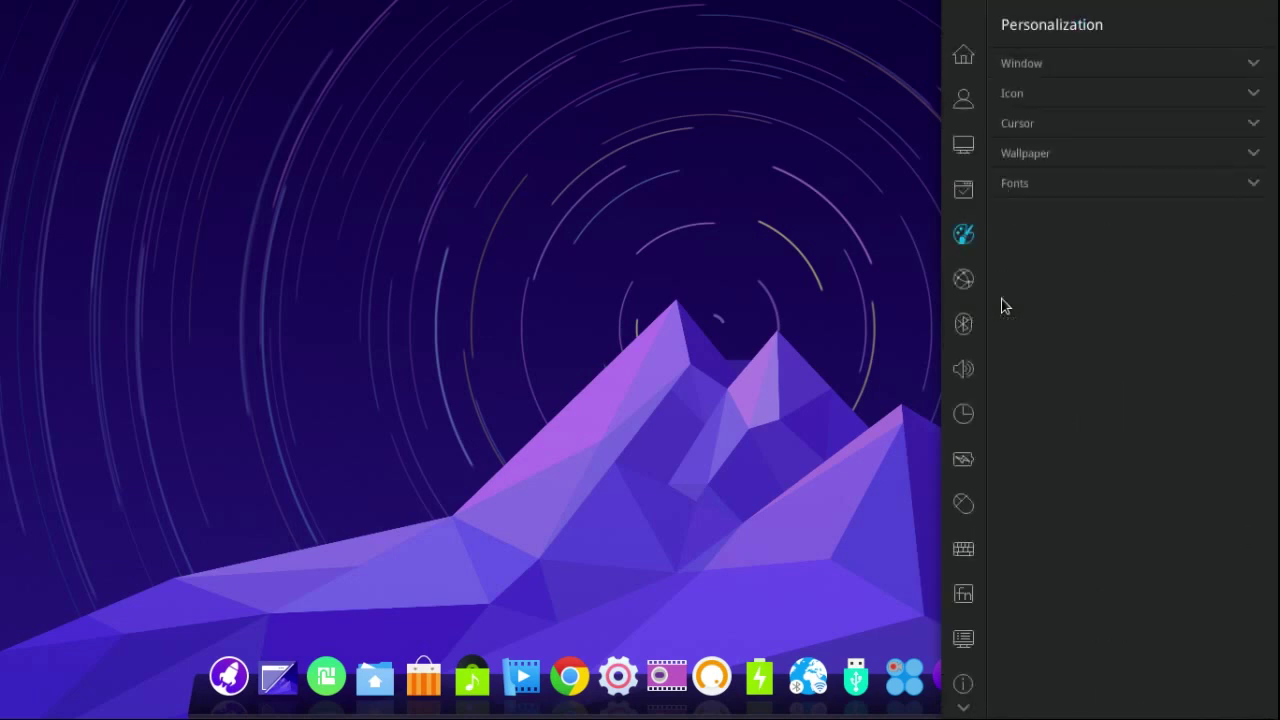
View the window themes, and preview the flattr icon theme before restoring the deepin icons.
left_click(1067, 60)
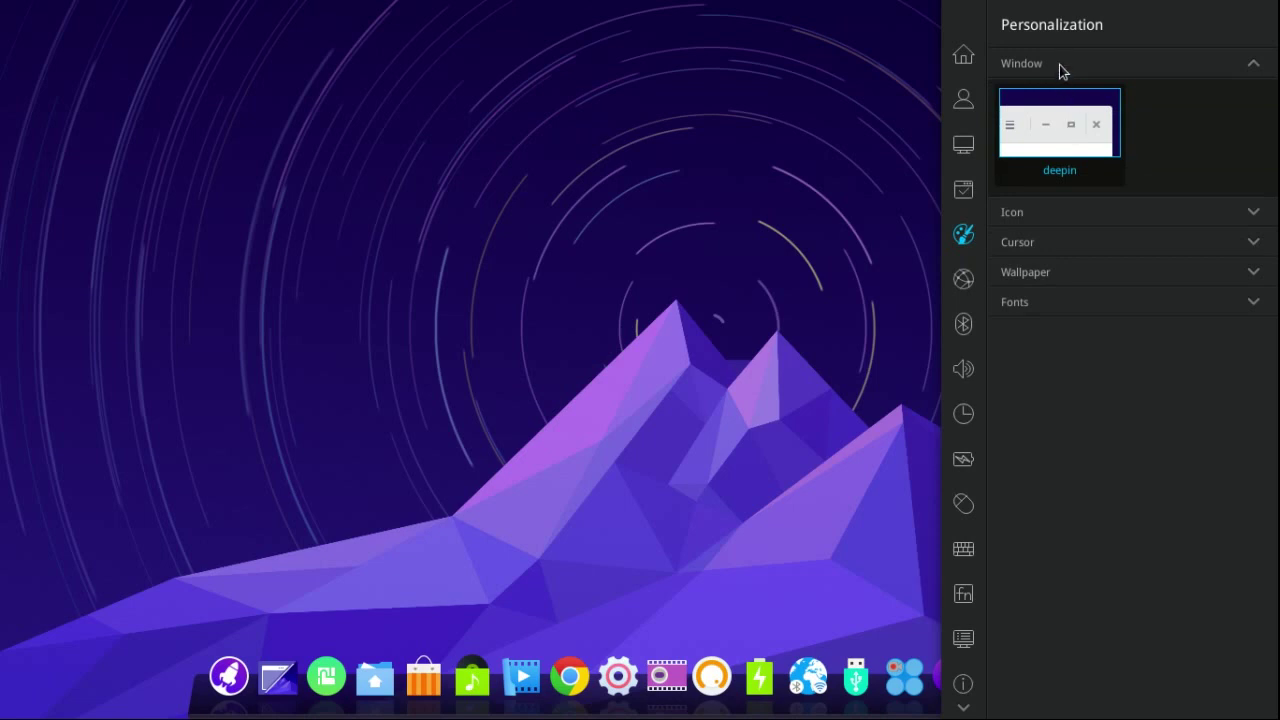
left_click(1062, 68)
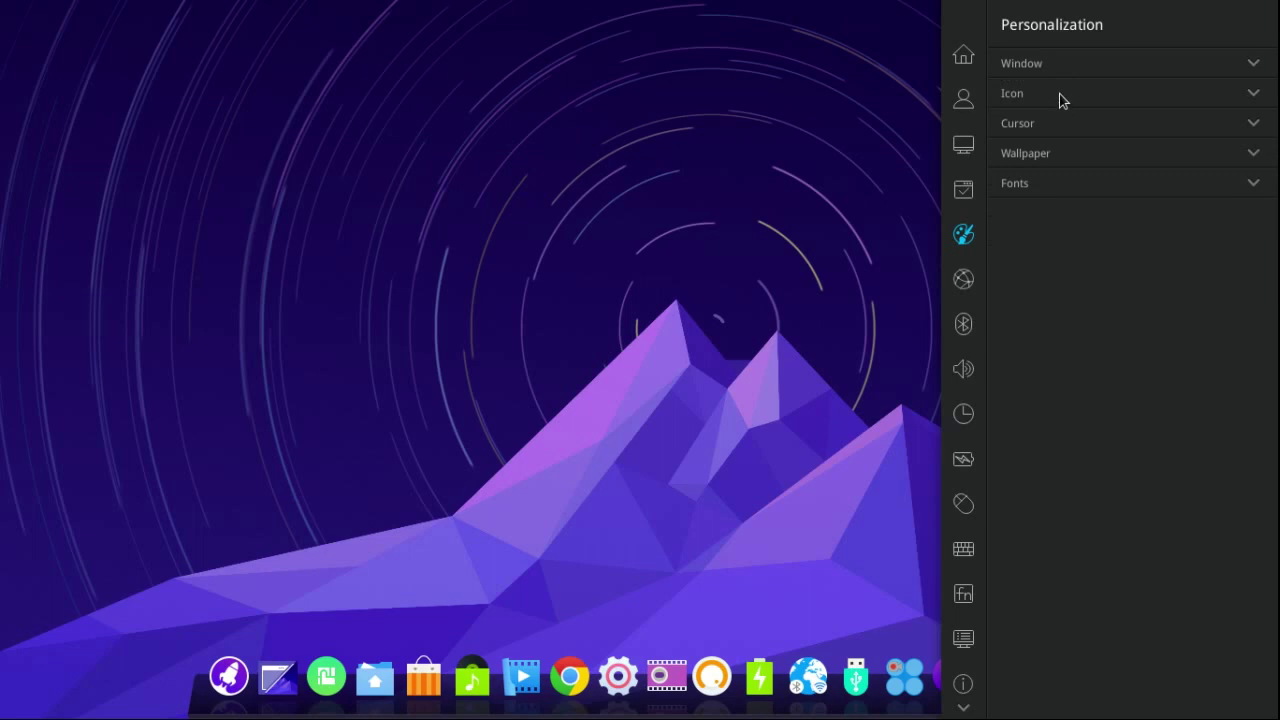
left_click(1062, 96)
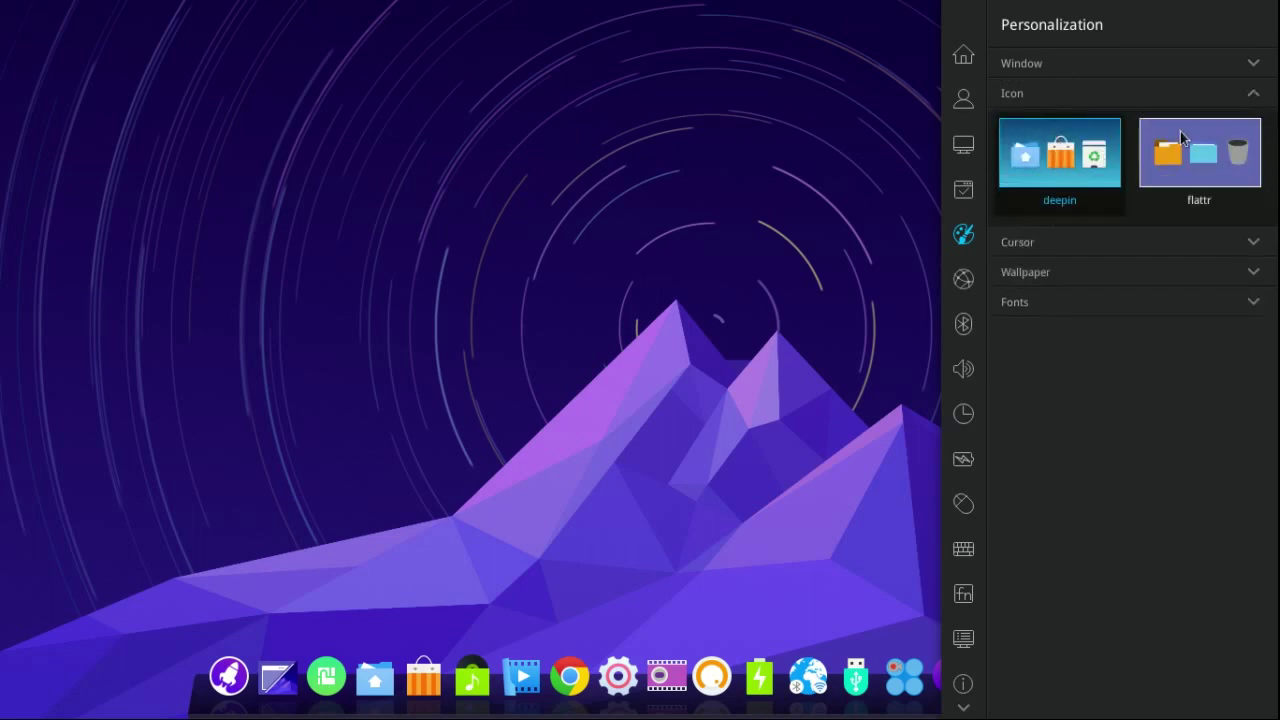
left_click(1179, 160)
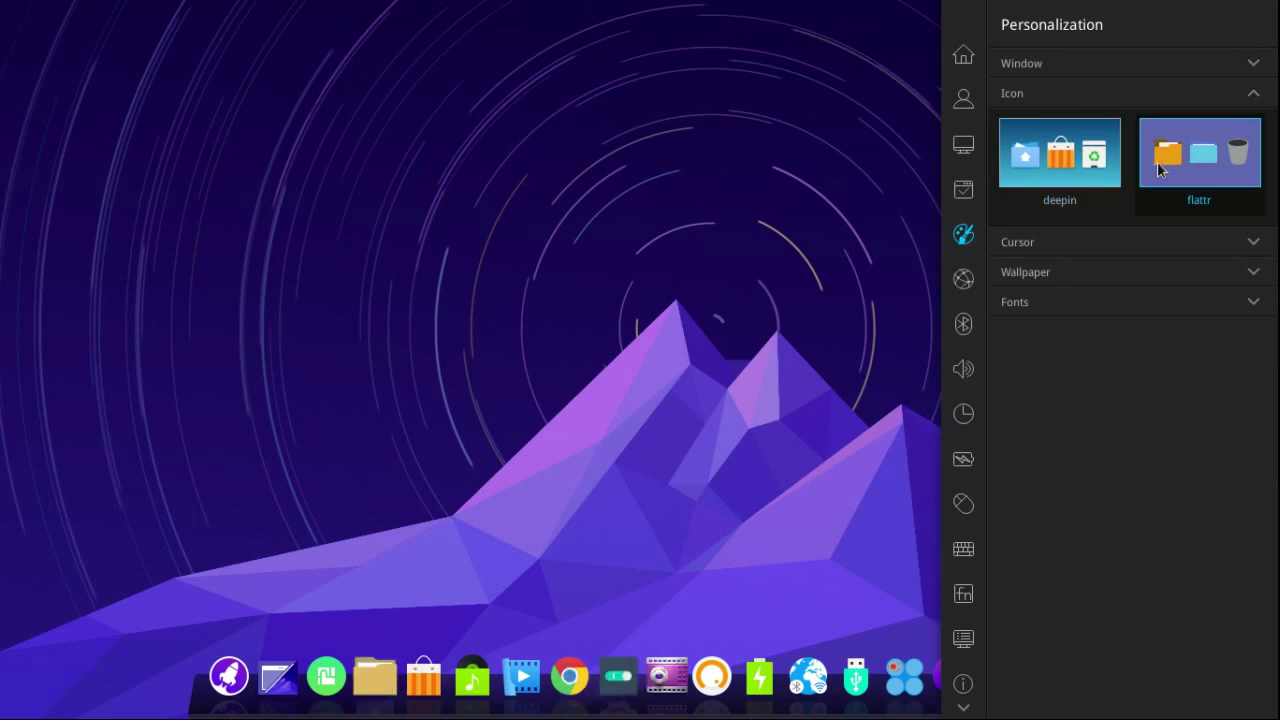
left_click(1056, 169)
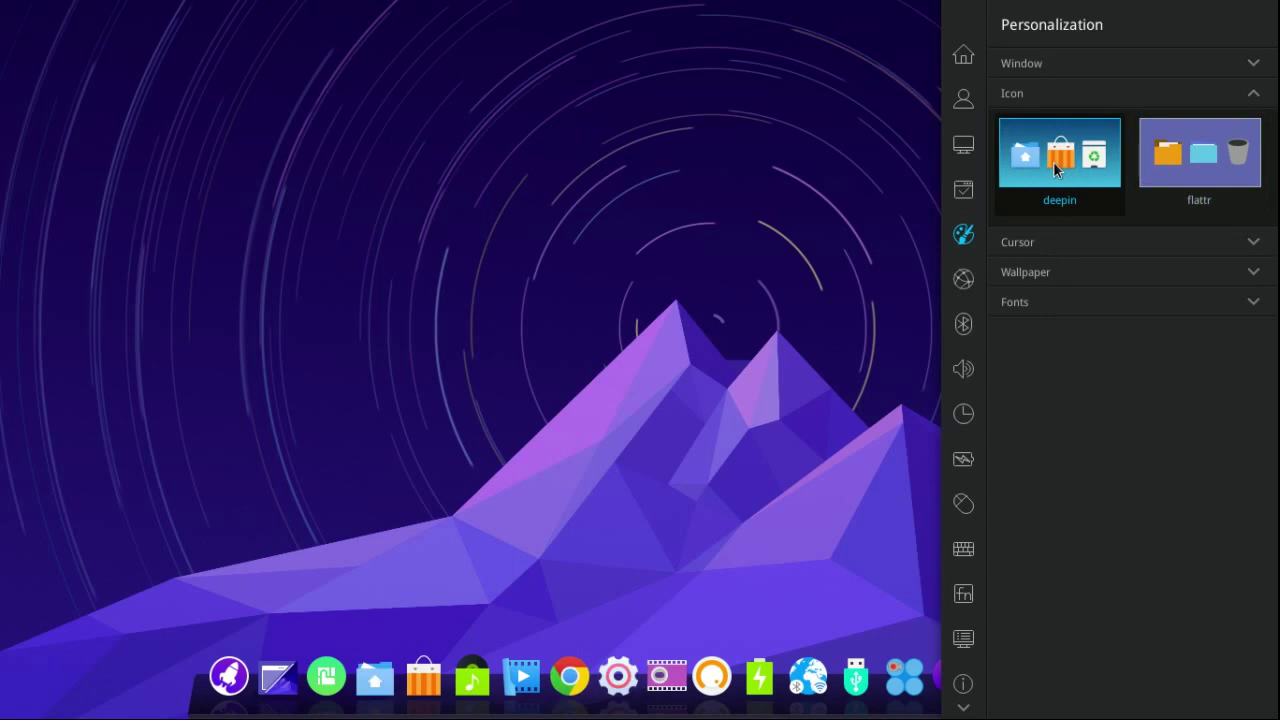
left_click(1027, 94)
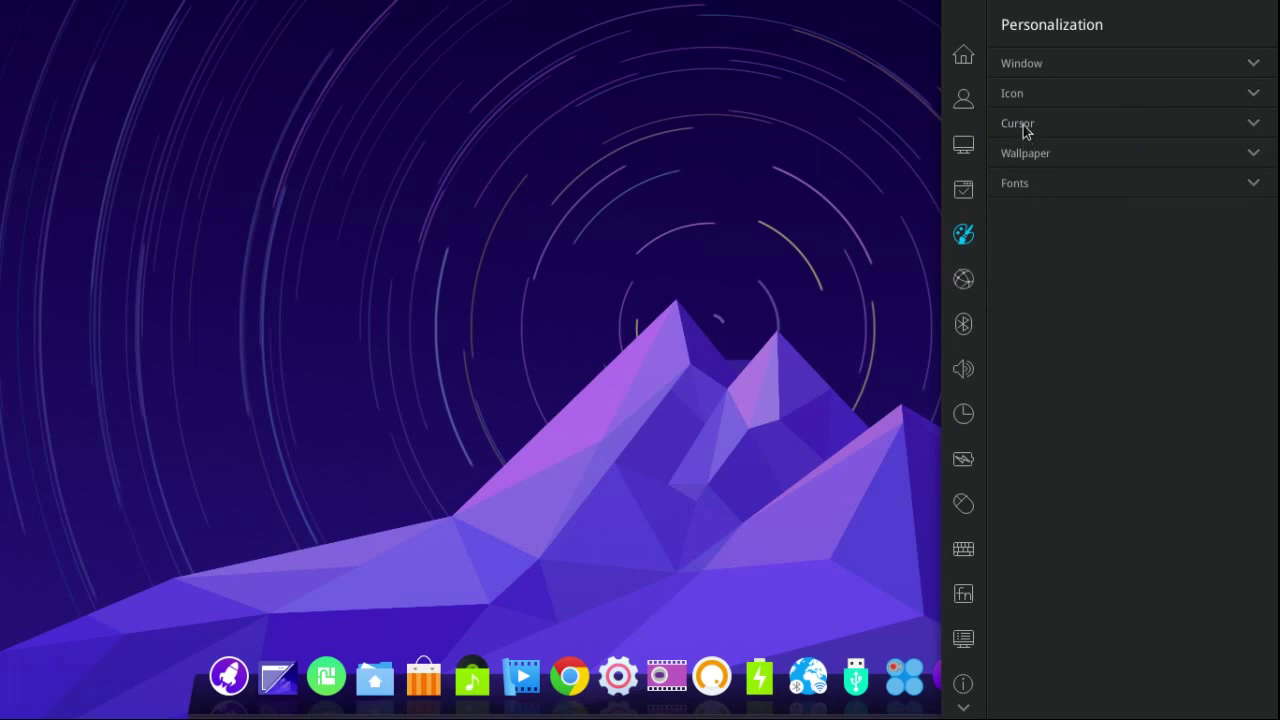
View the cursor themes, and preview the teal leaf, arched bridge, sunflower and skyscraper wallpapers.
left_click(1025, 128)
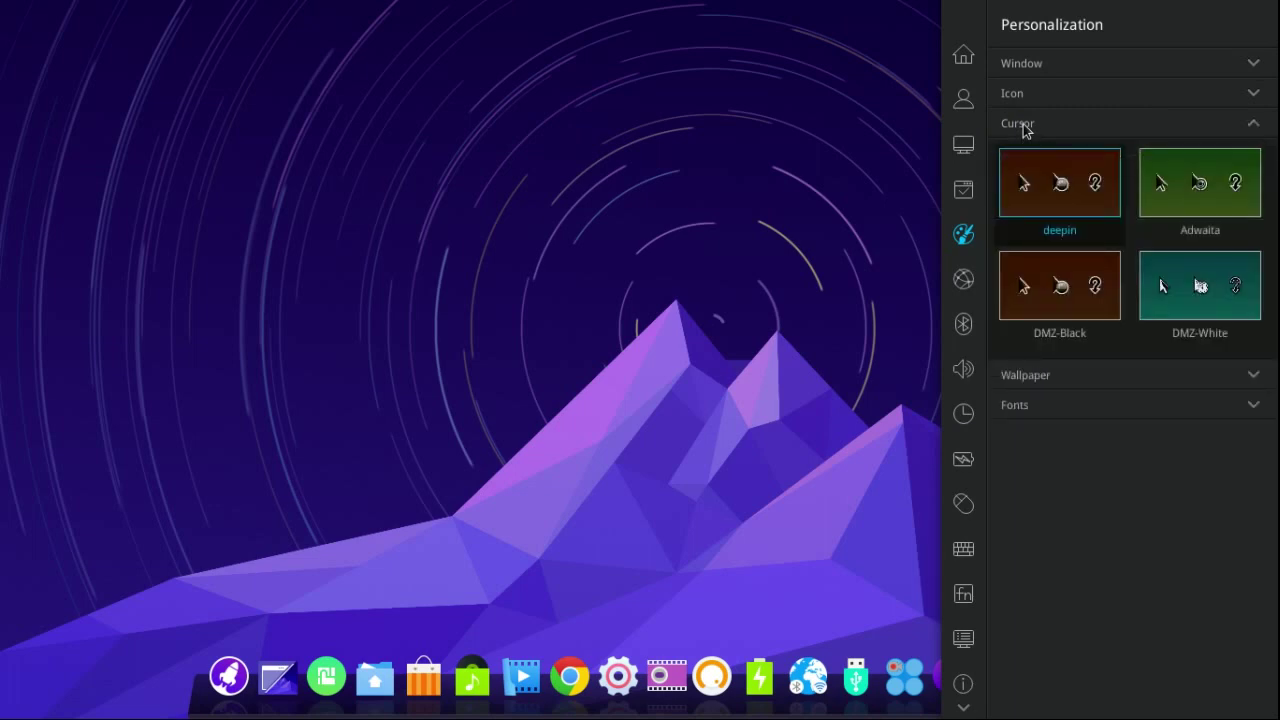
left_click(1023, 124)
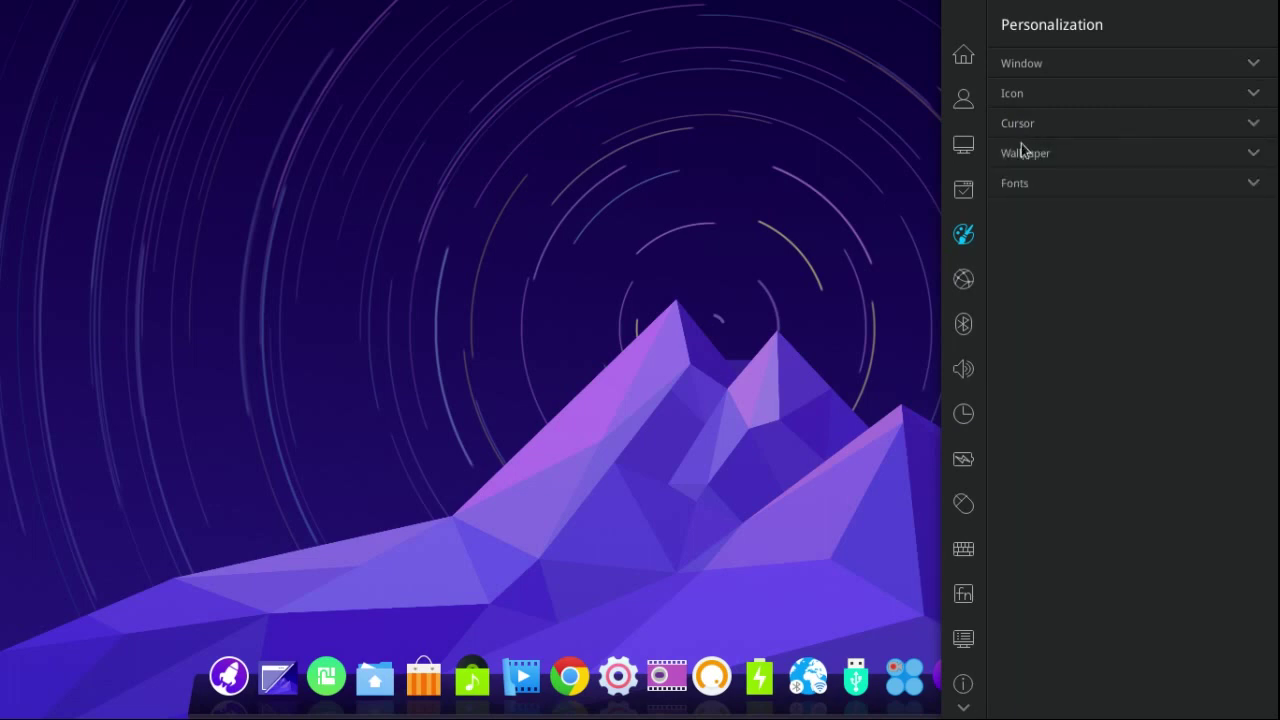
left_click(1025, 155)
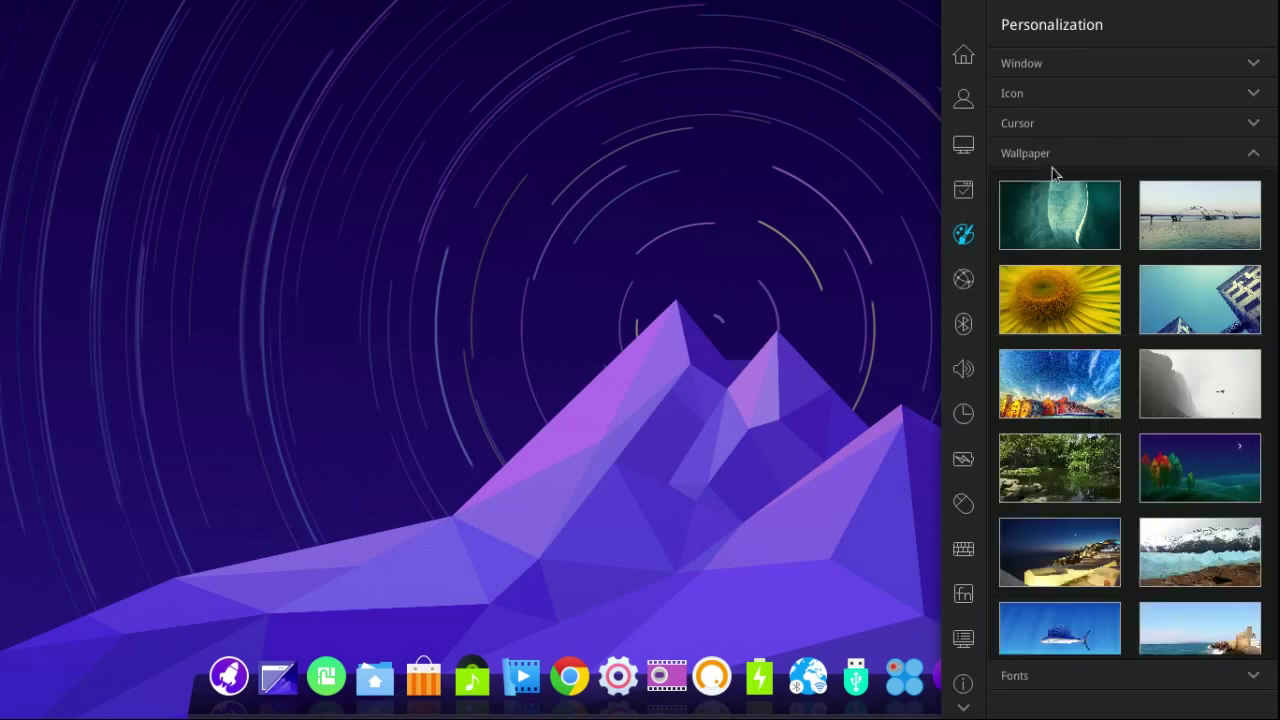
left_click(1077, 215)
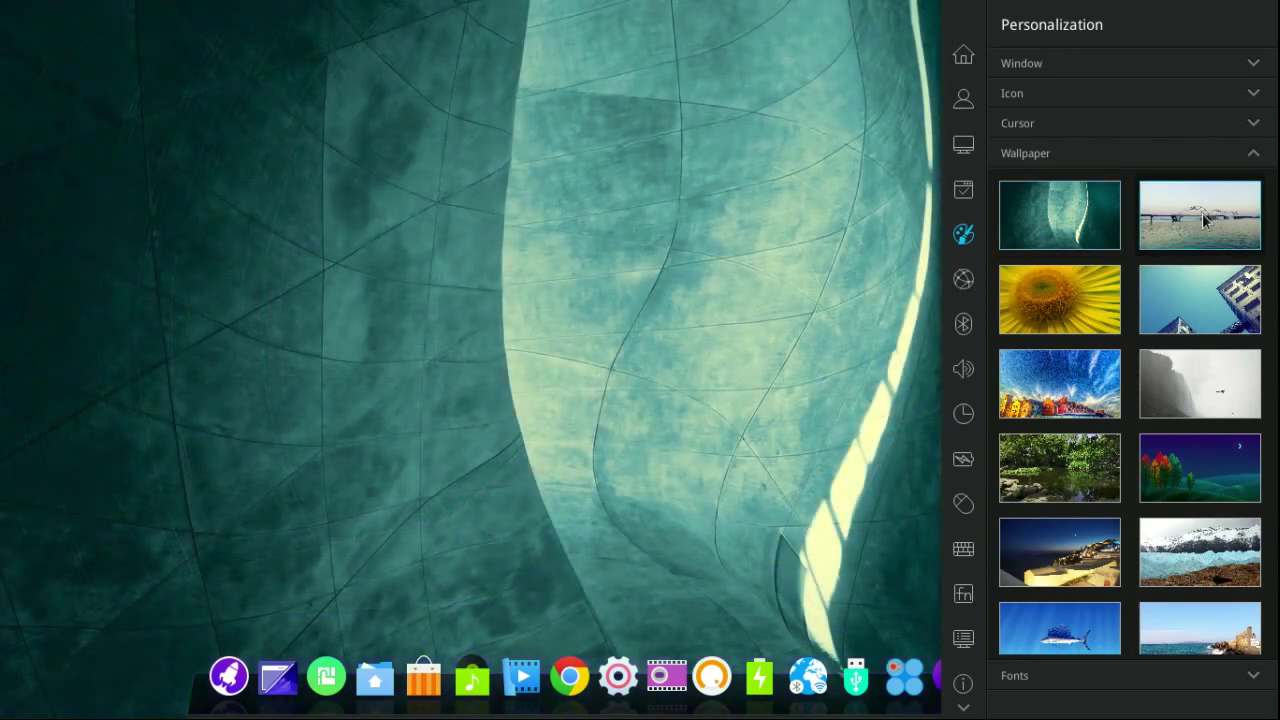
left_click(1202, 217)
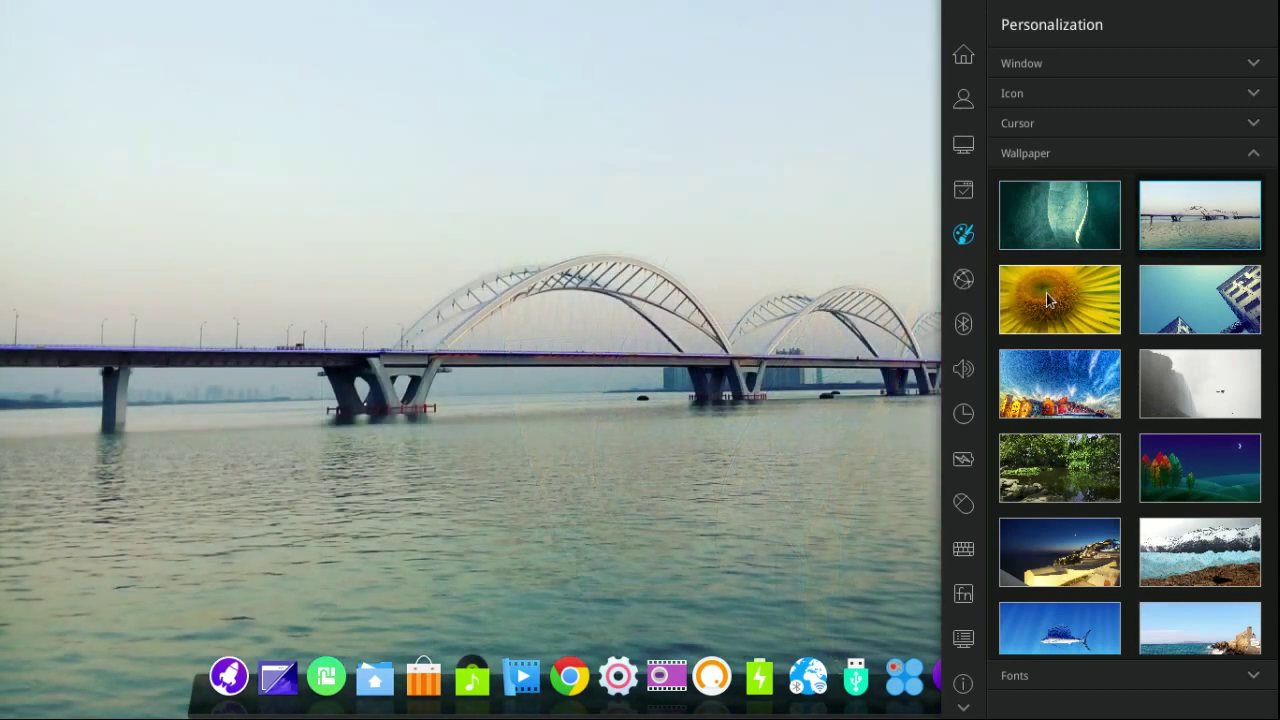
left_click(1046, 293)
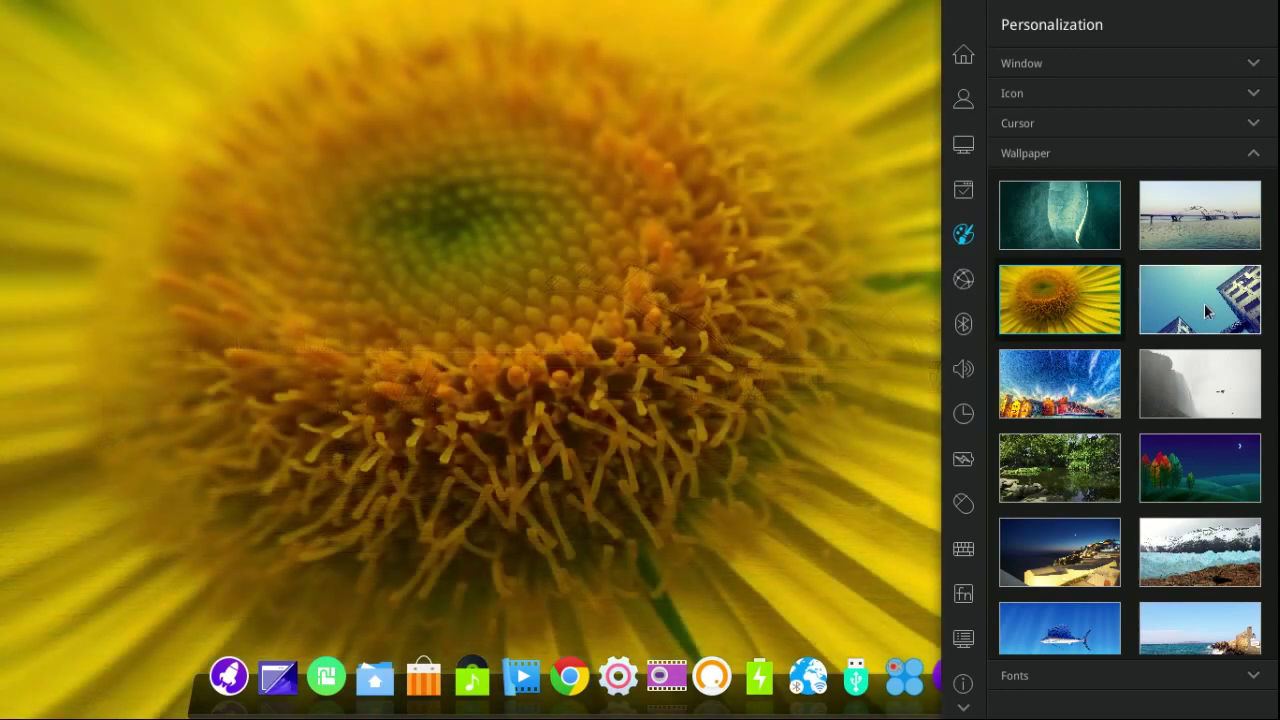
left_click(1205, 306)
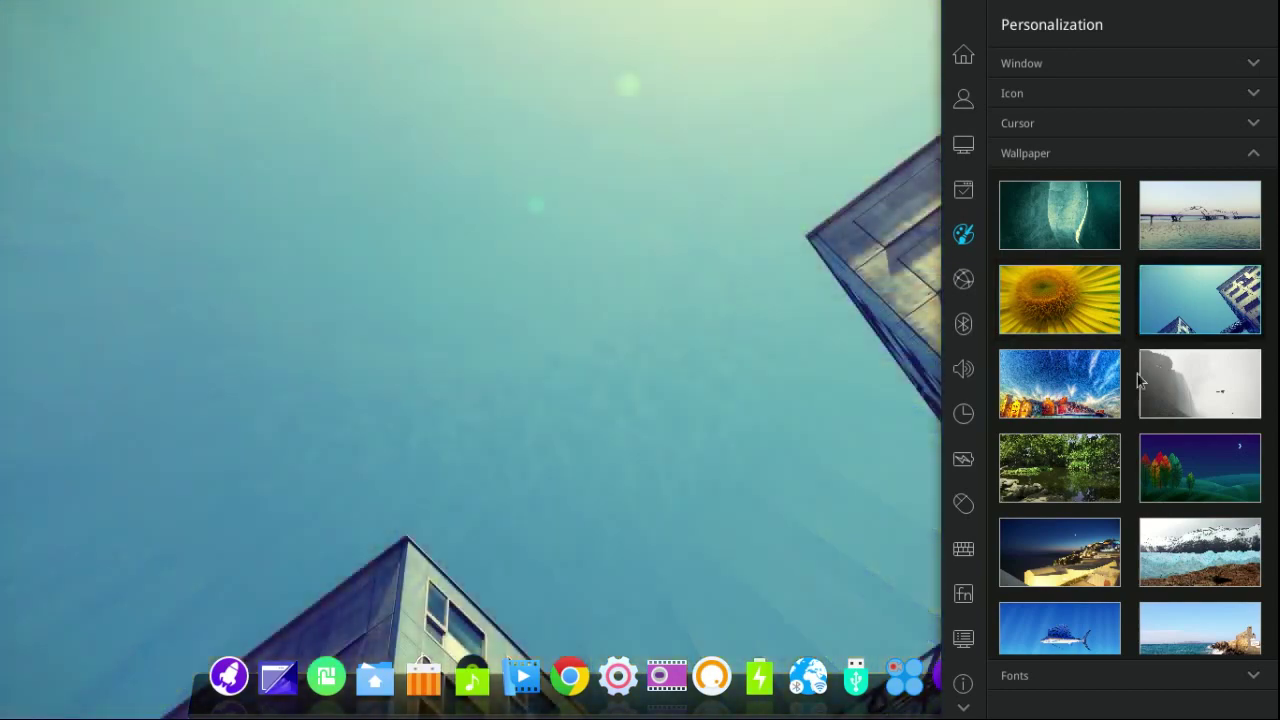
Preview the colorful houses, waterfall, forest pond, leaf-shaped trees and night village wallpapers, briefly hiding Control Center to see the last one in full.
left_click(1036, 401)
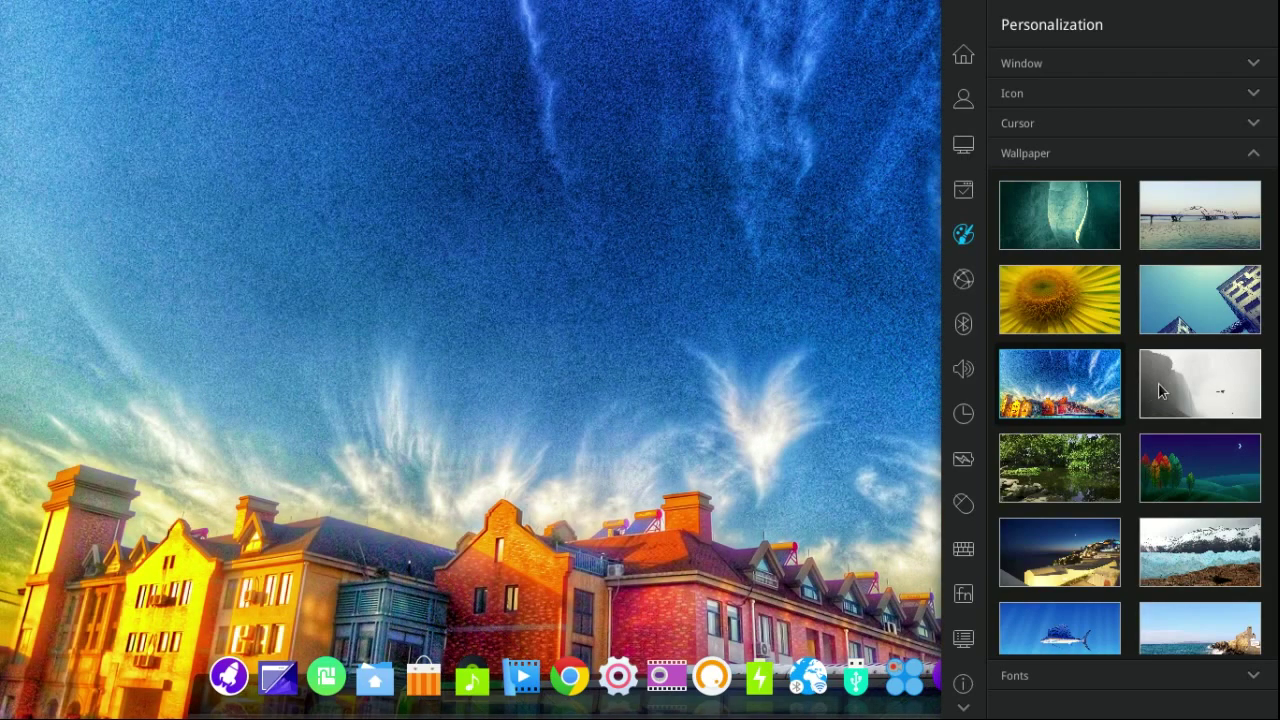
left_click(1160, 391)
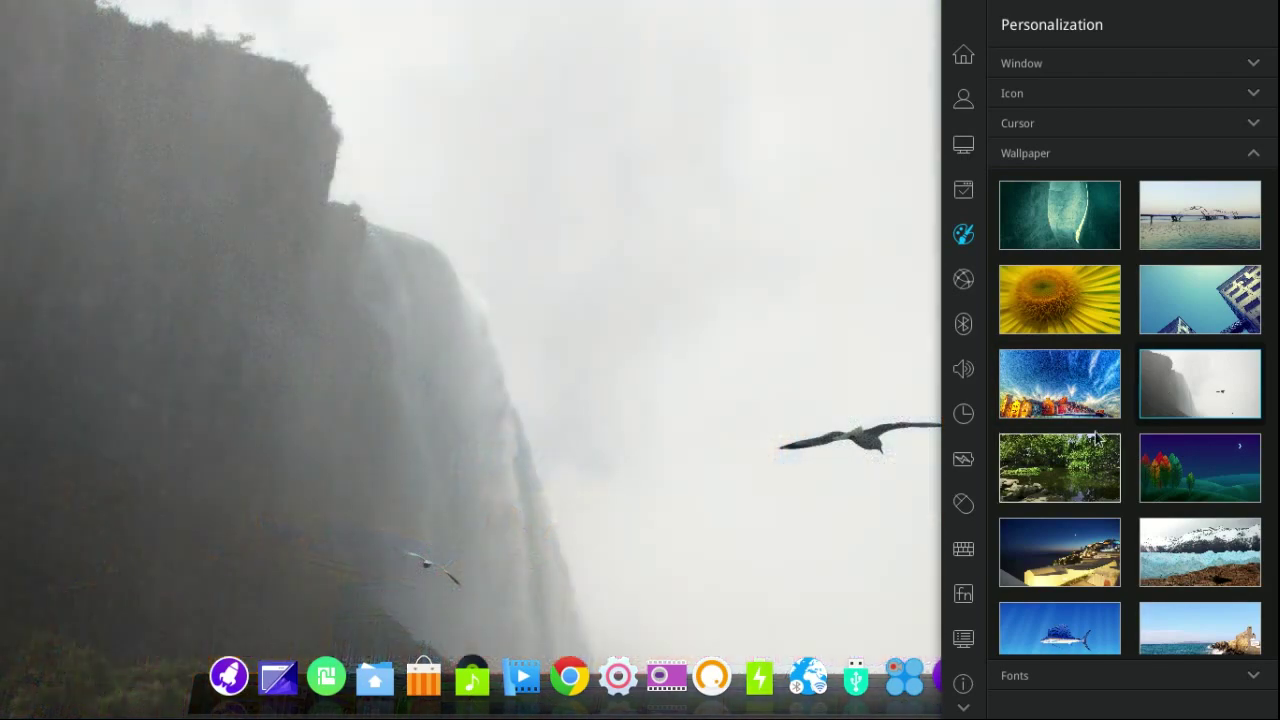
left_click(1043, 462)
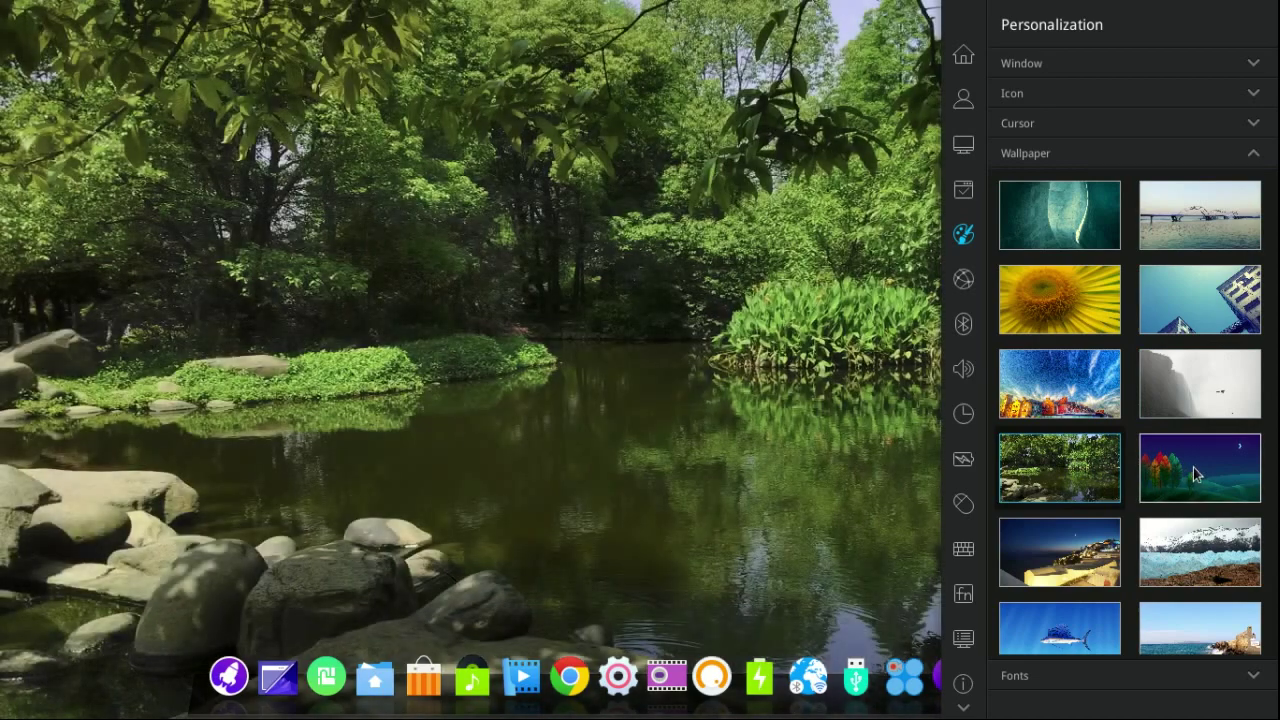
left_click(1196, 472)
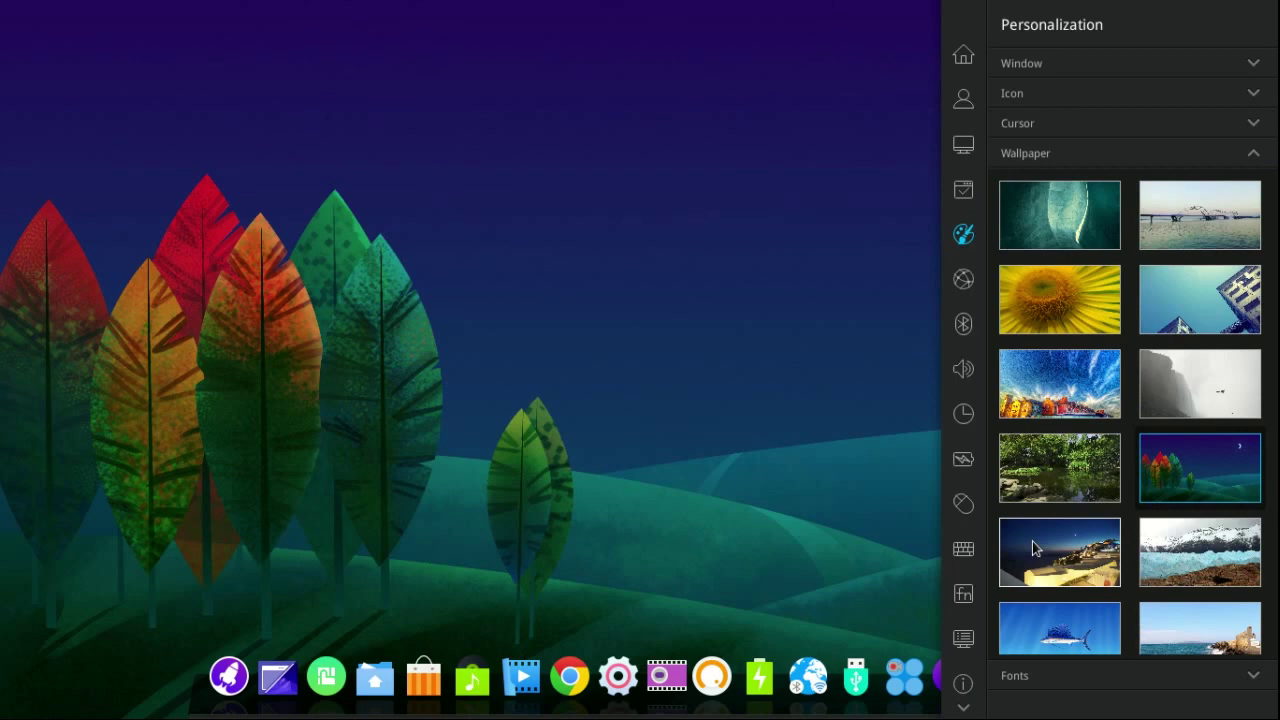
left_click(1035, 547)
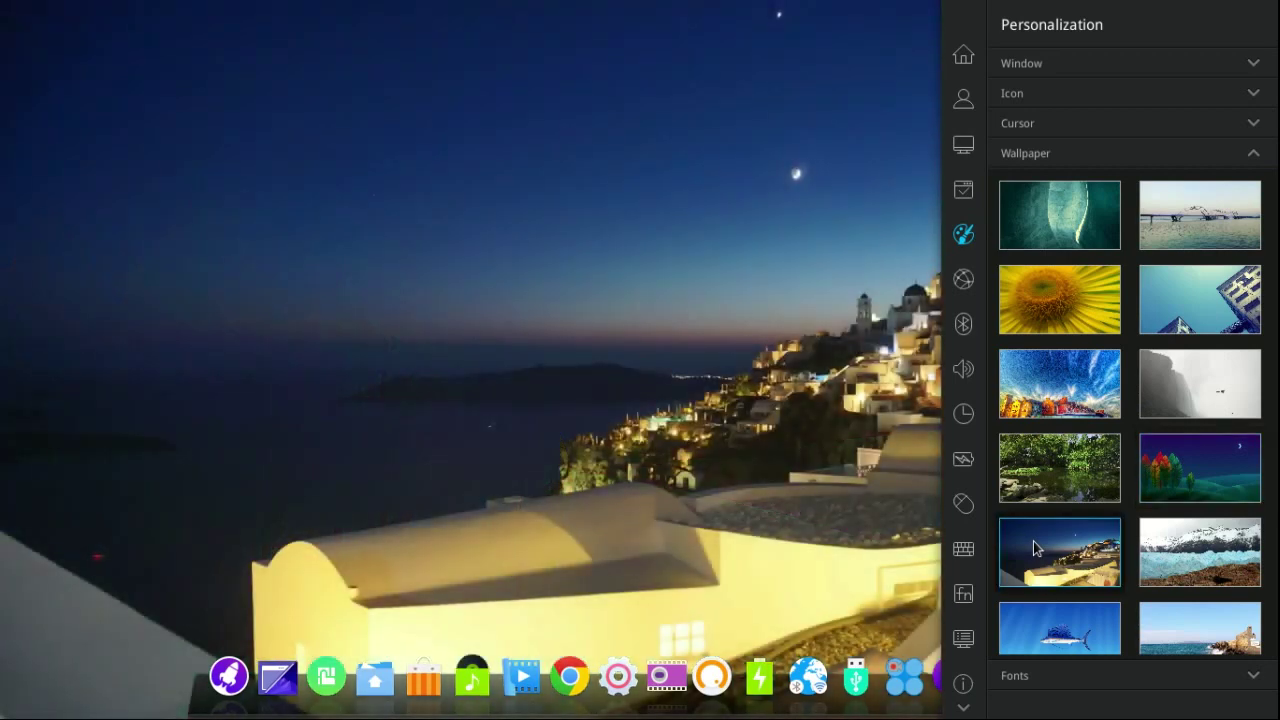
left_click(624, 684)
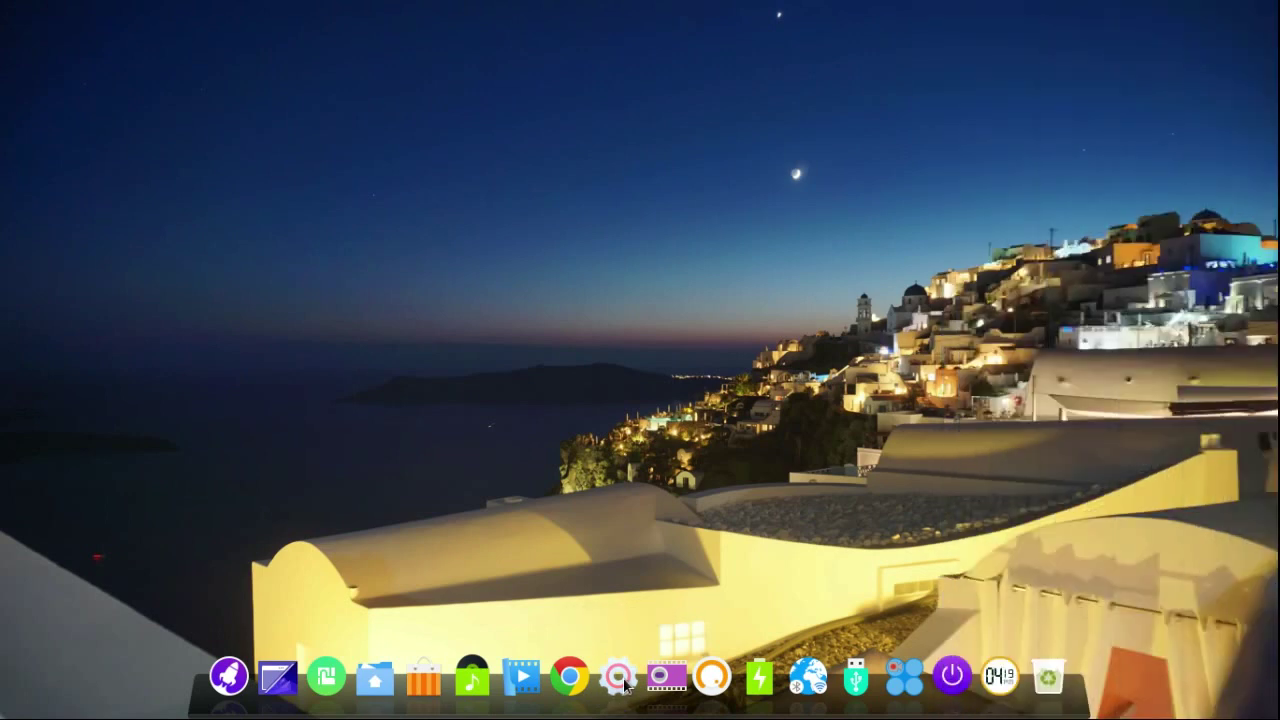
left_click(624, 684)
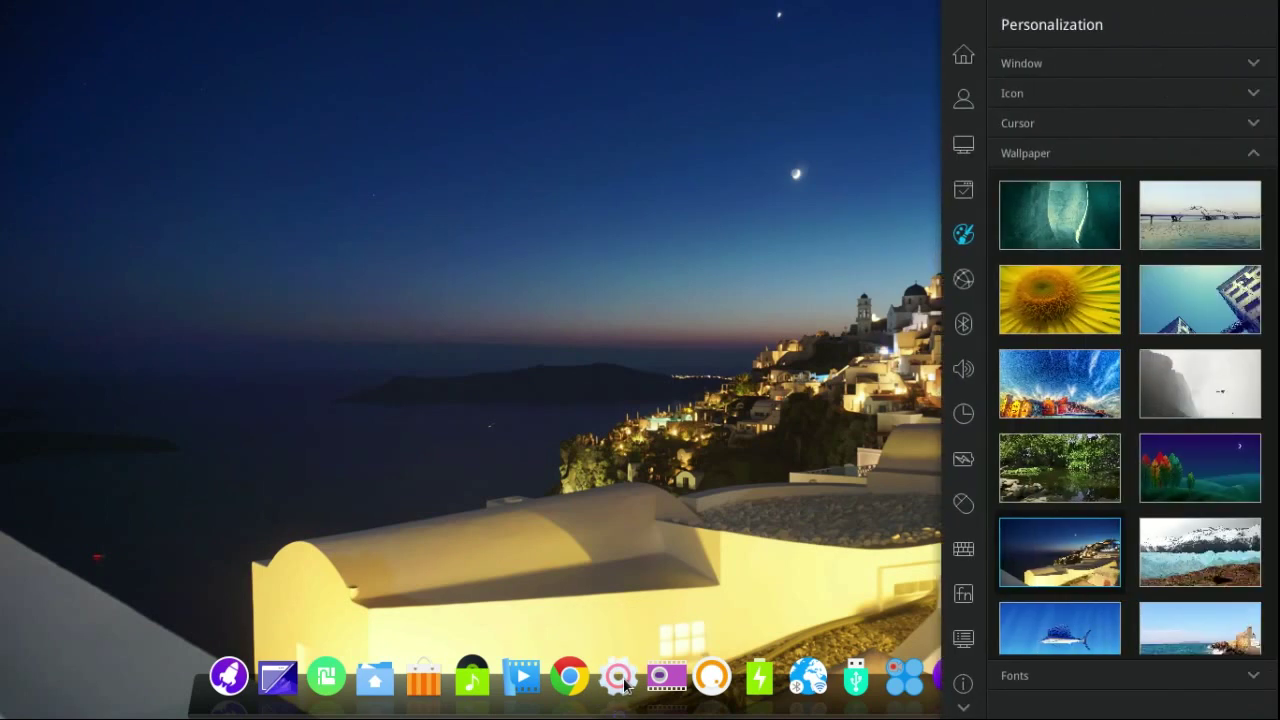
Preview the blue glacier, sailfish, rocky coast and cloudy glacier wallpapers.
left_click(1210, 558)
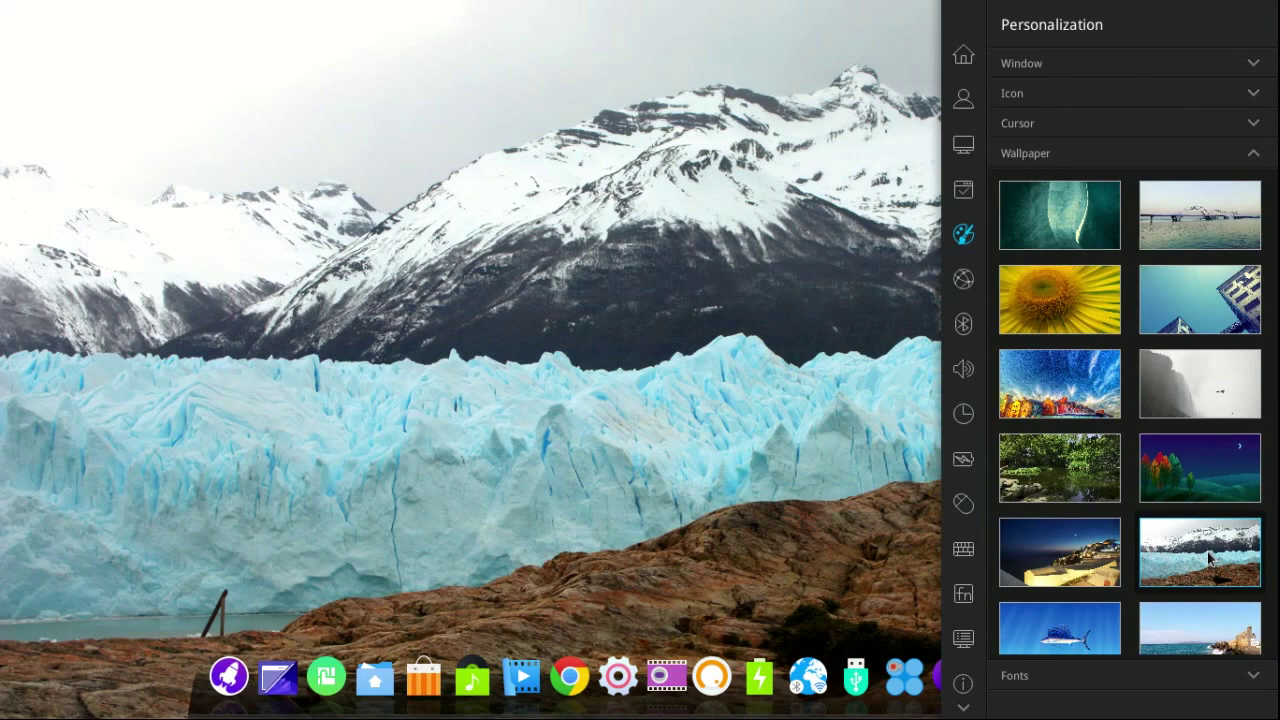
left_click(1062, 630)
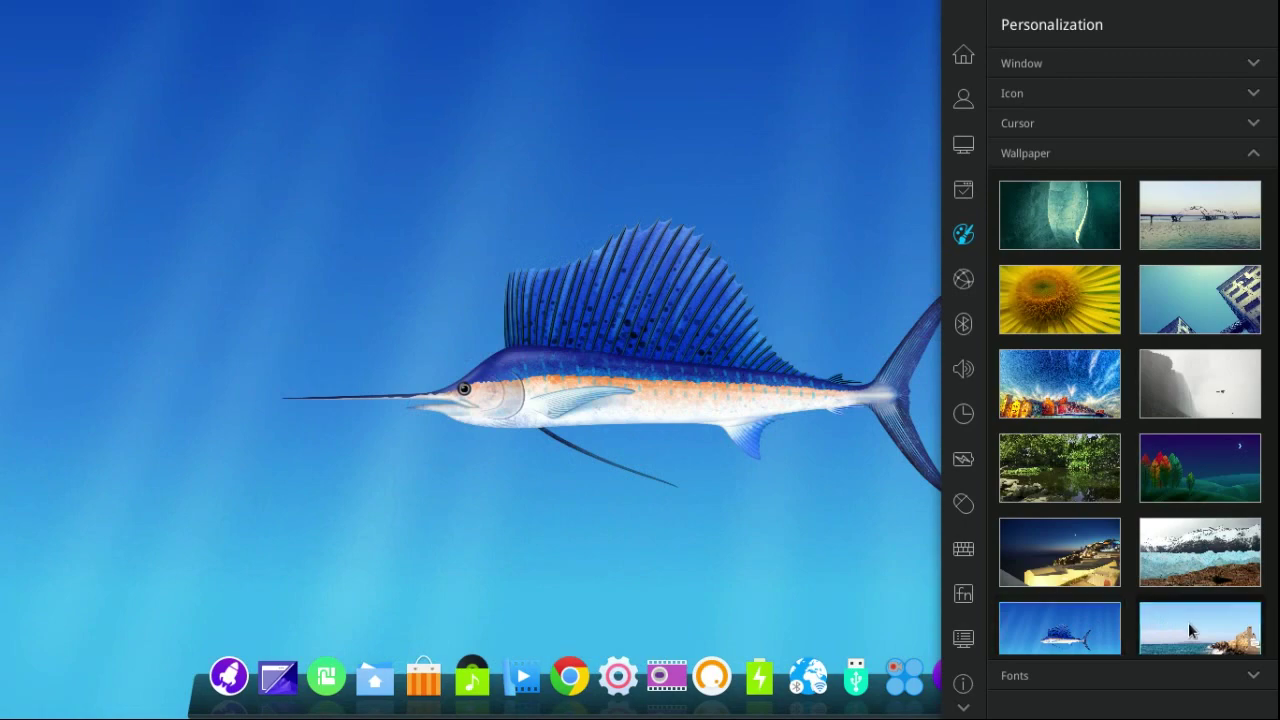
left_click(1190, 628)
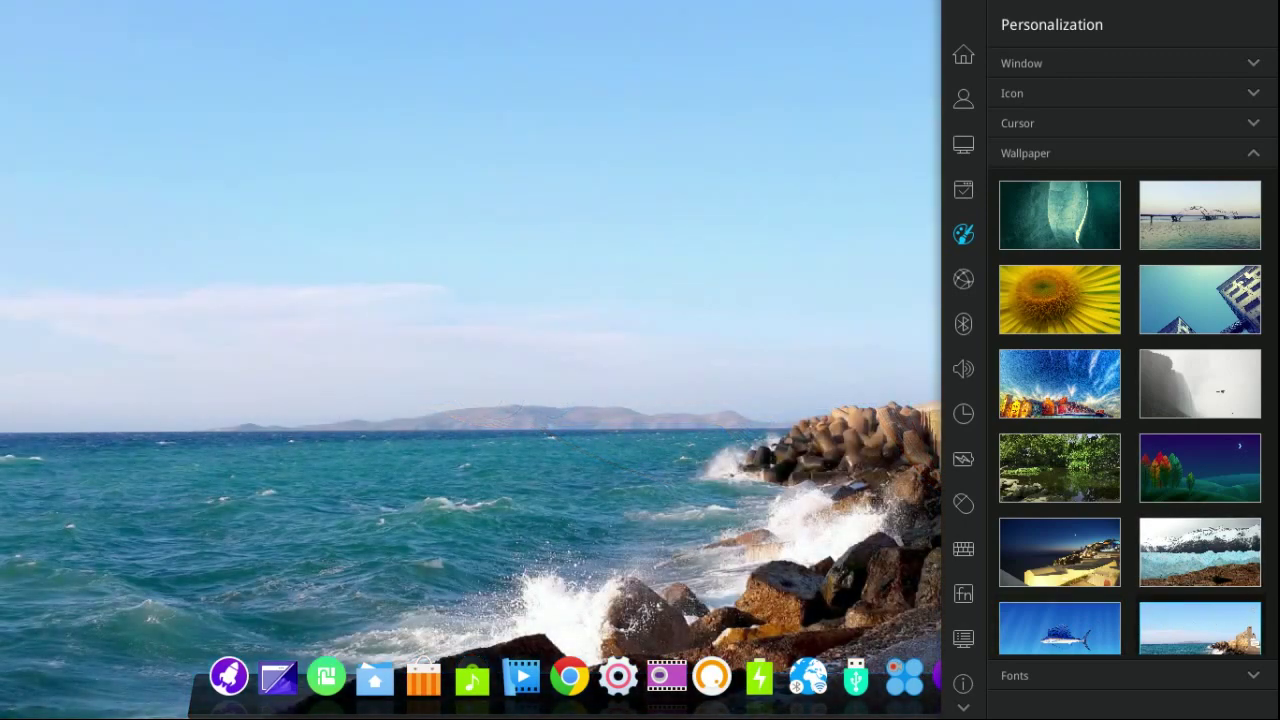
left_click(1195, 572)
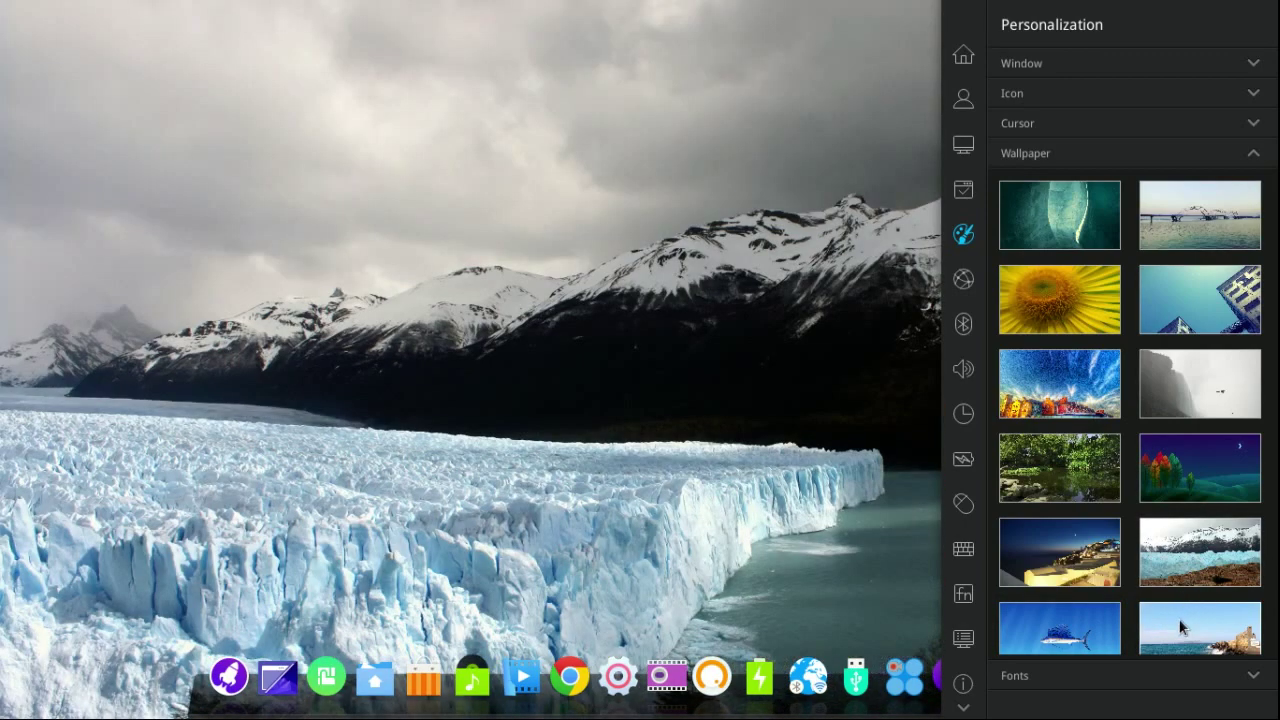
Set the purple mountain image with star trails as the desktop wallpaper.
scroll(1180, 626, "down", 1)
scroll(1180, 626, "up", 1)
scroll(1180, 620, "down", 2)
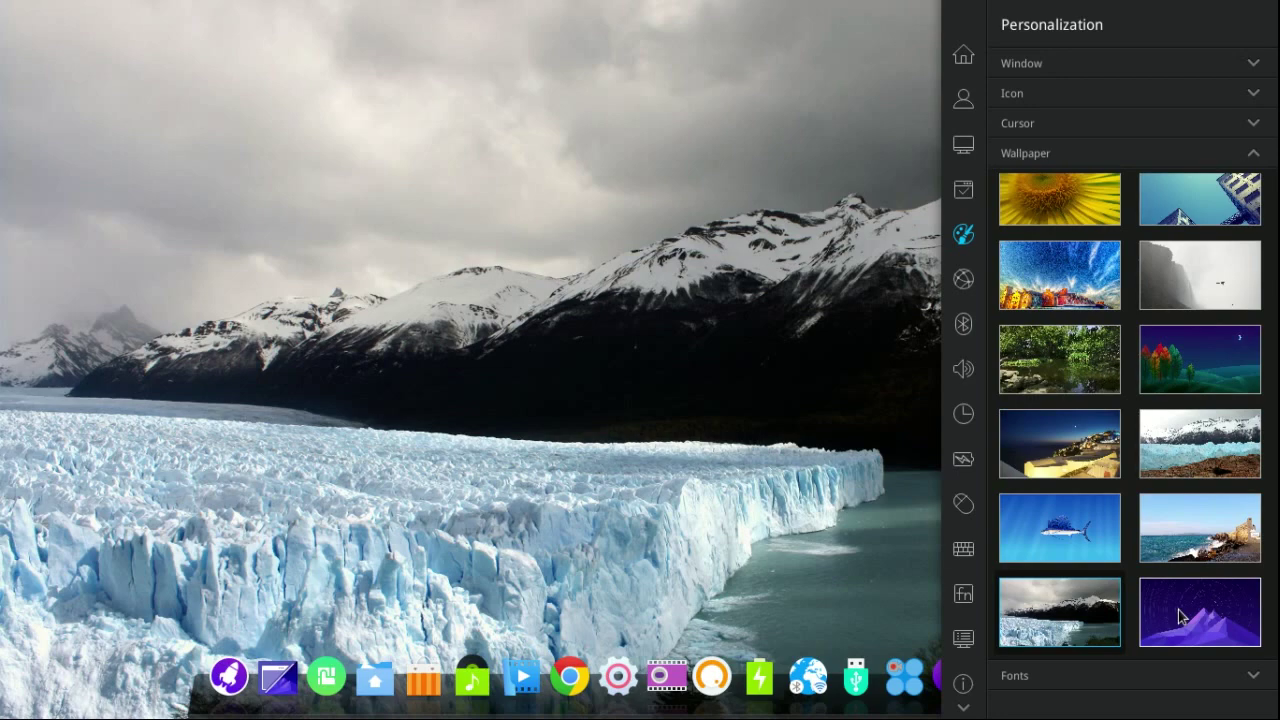
left_click(1180, 617)
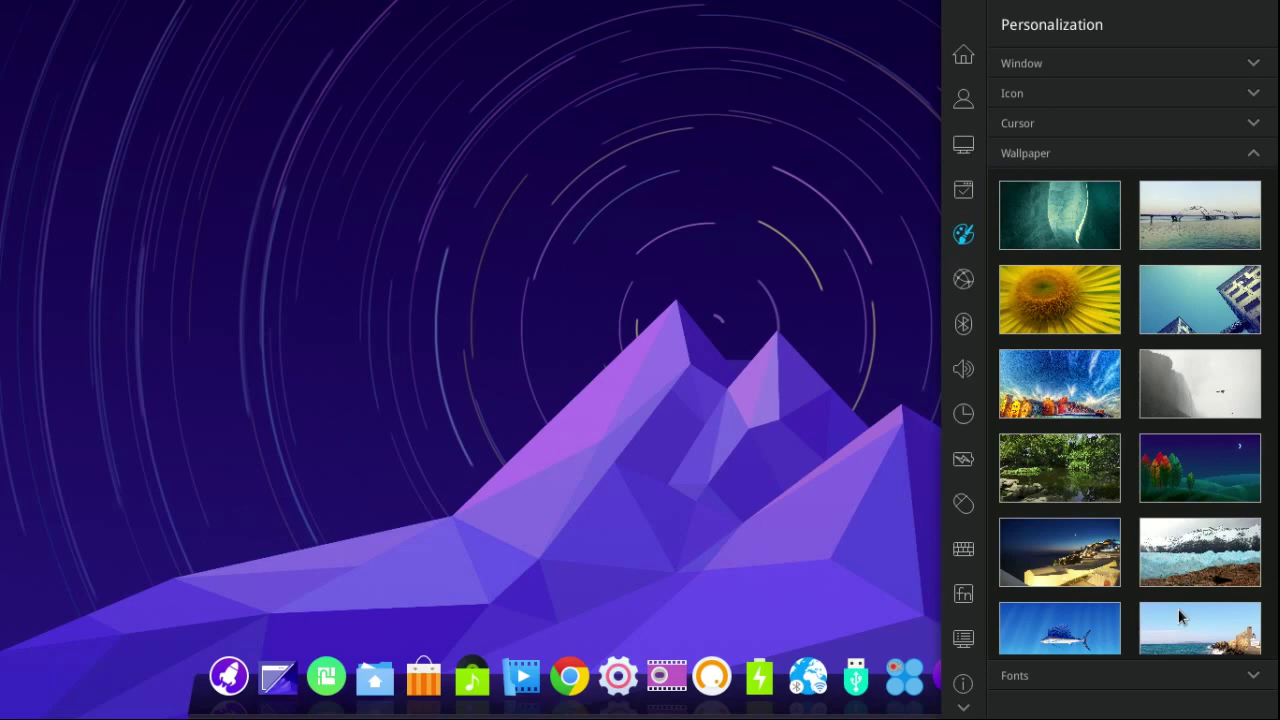
Examine the Network, Bluetooth and Sound settings, including the advanced output and input device options.
left_click(964, 278)
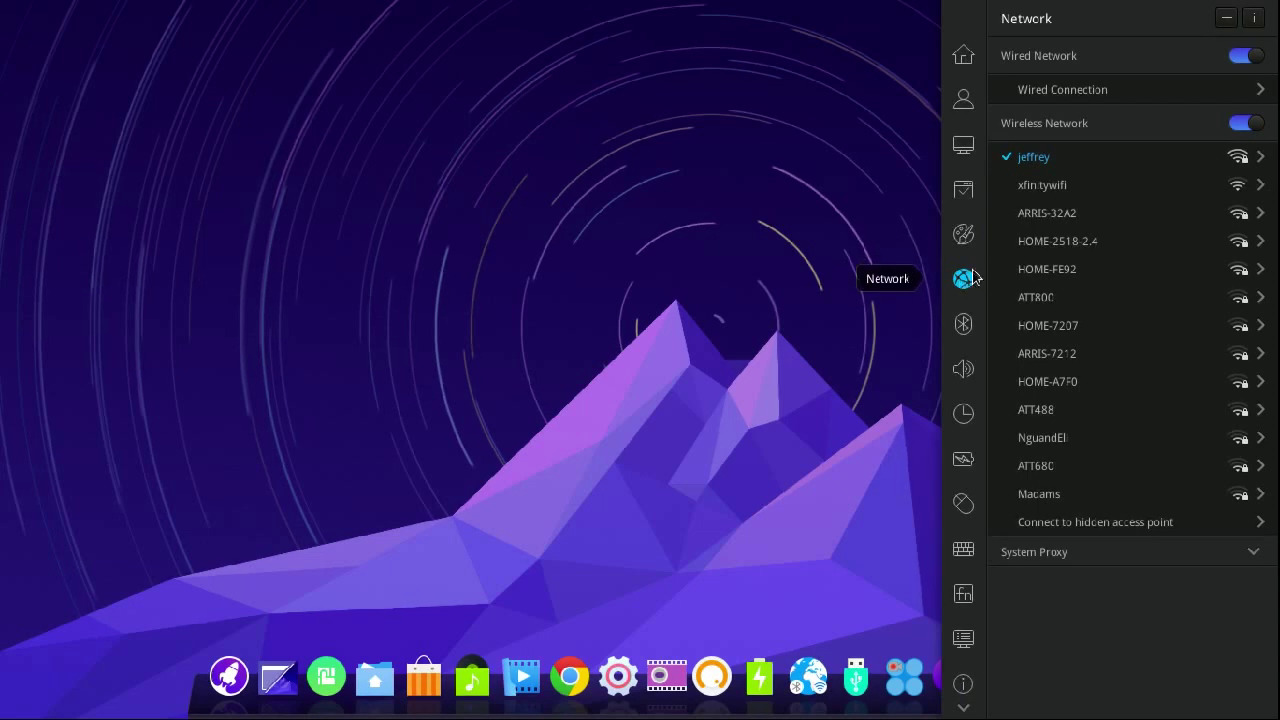
left_click(965, 326)
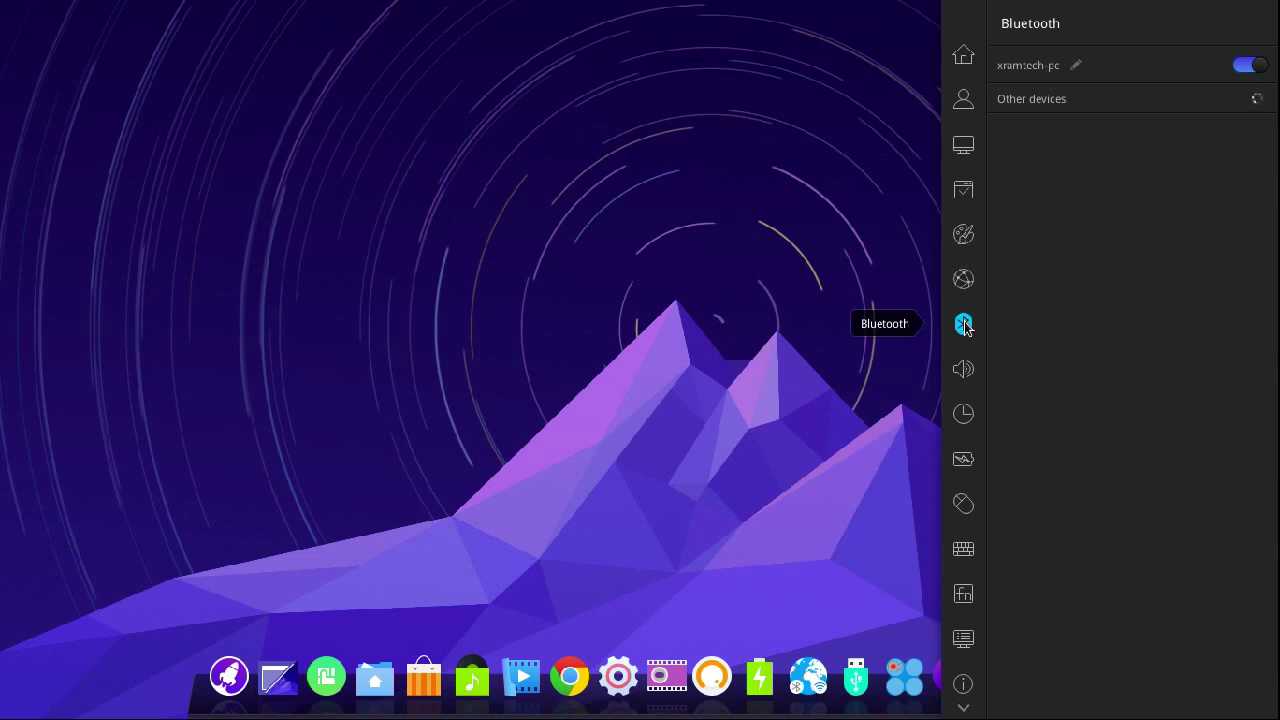
left_click(966, 370)
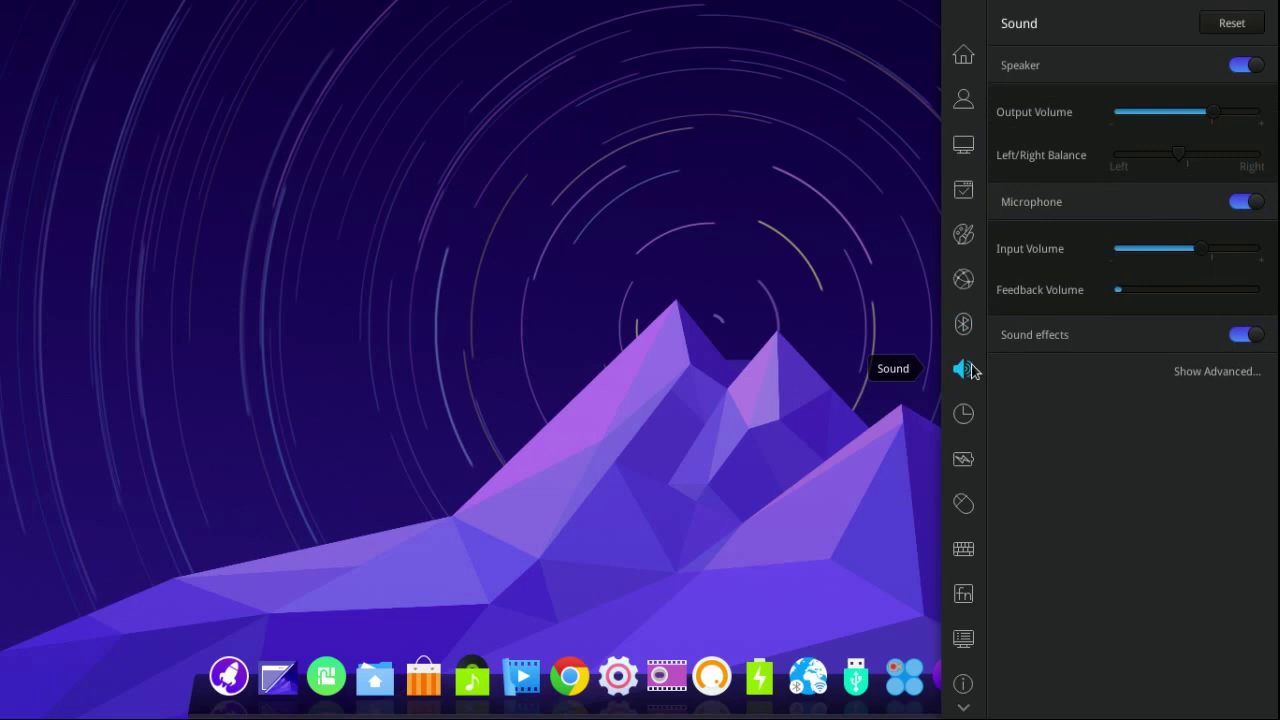
left_click(1218, 372)
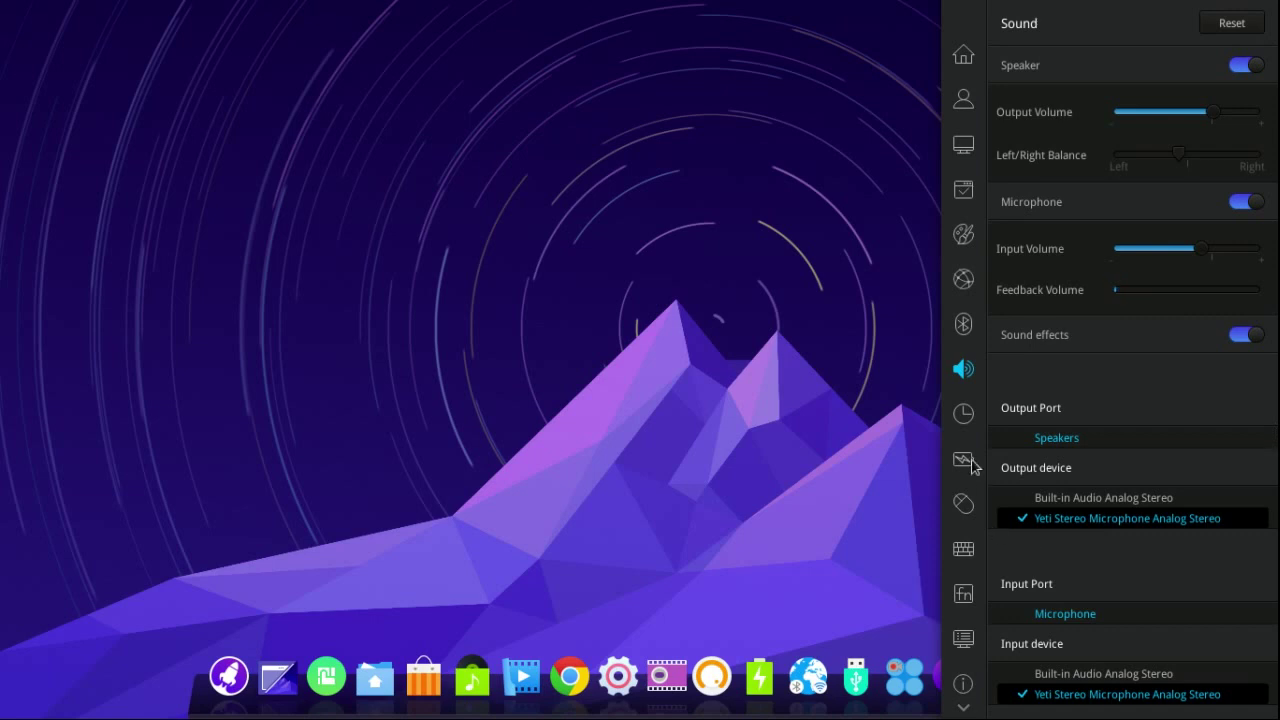
Examine the Date and Time, Power Management, Mouse And Touchpad, Keyboard and Language, and Keyboard Shortcuts settings.
left_click(966, 413)
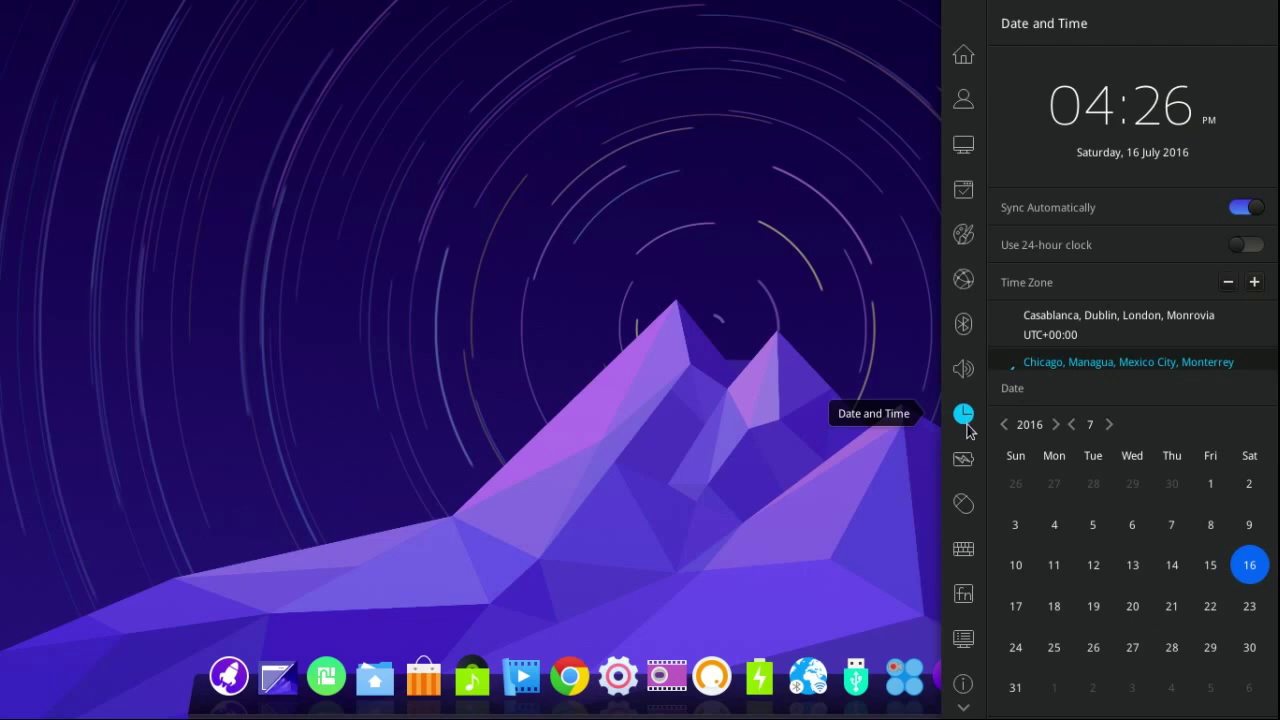
left_click(963, 460)
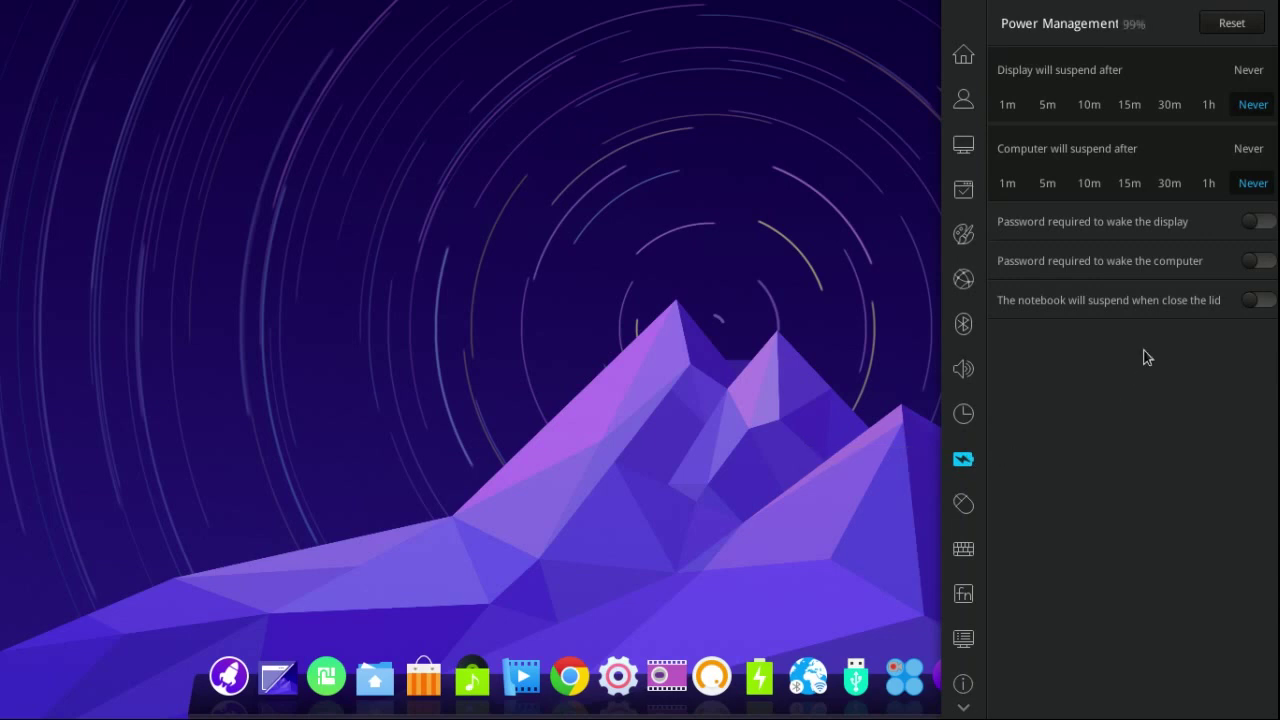
left_click(963, 504)
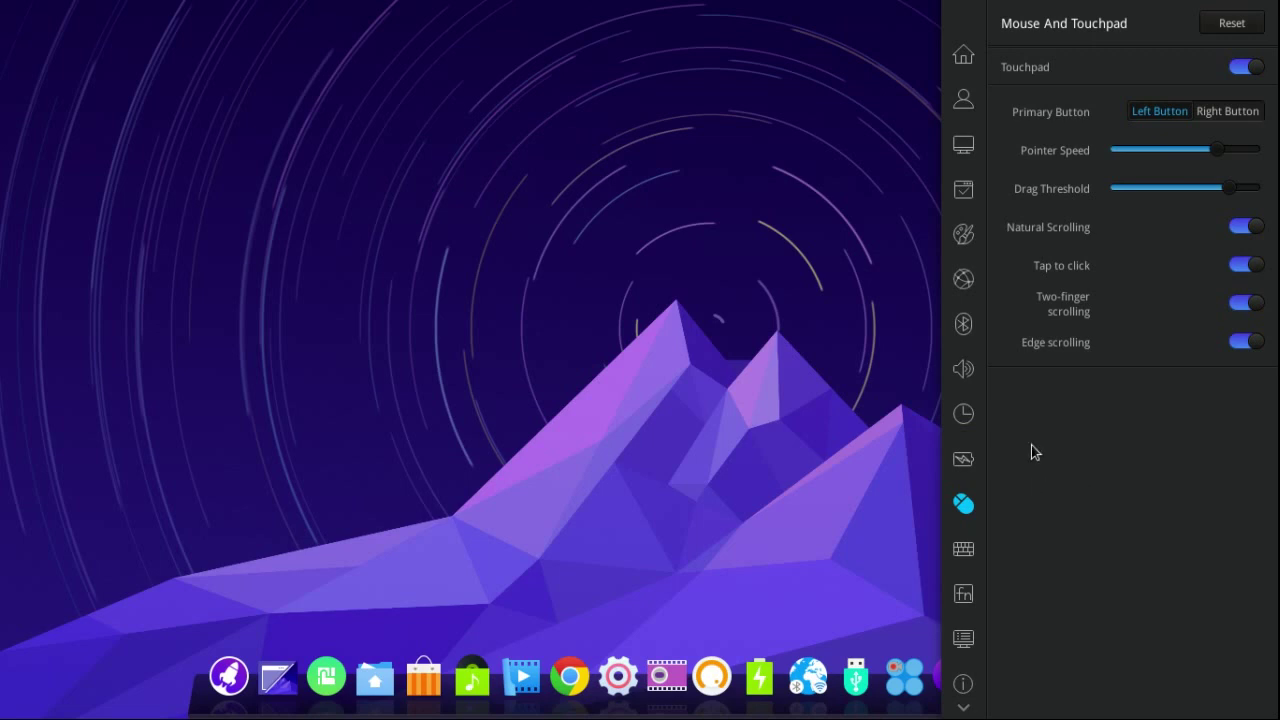
left_click(964, 551)
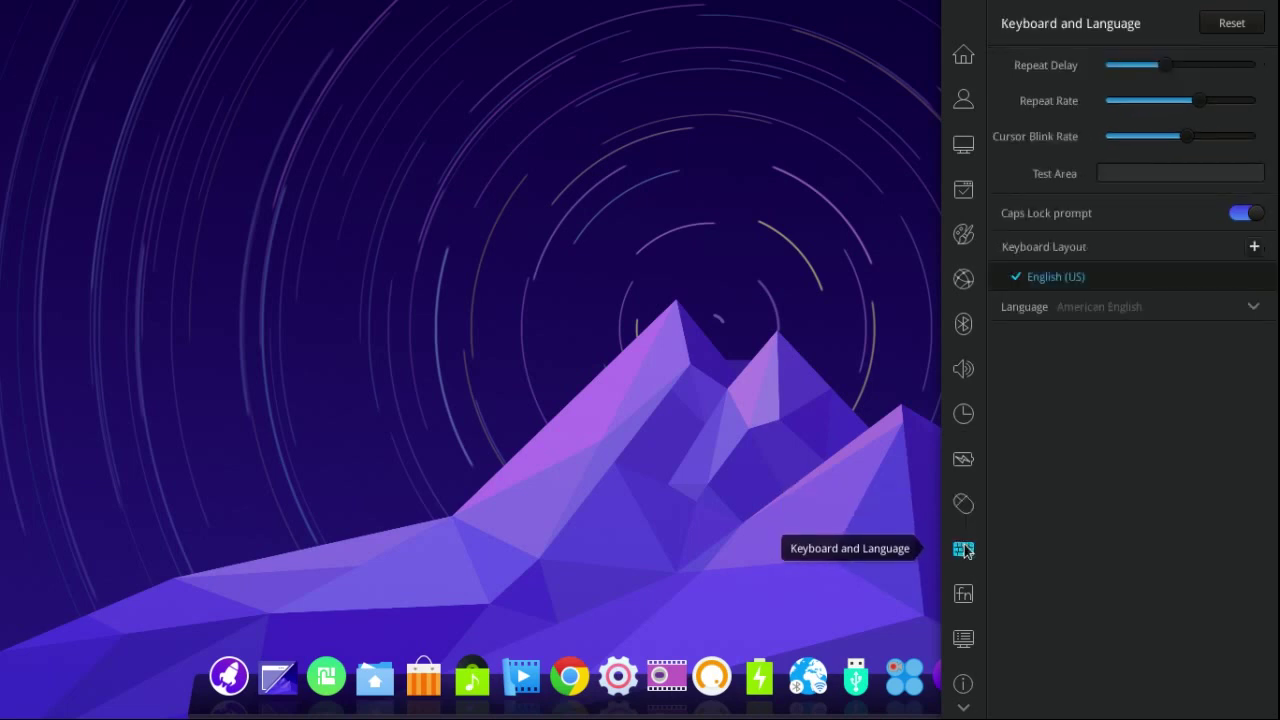
left_click(963, 597)
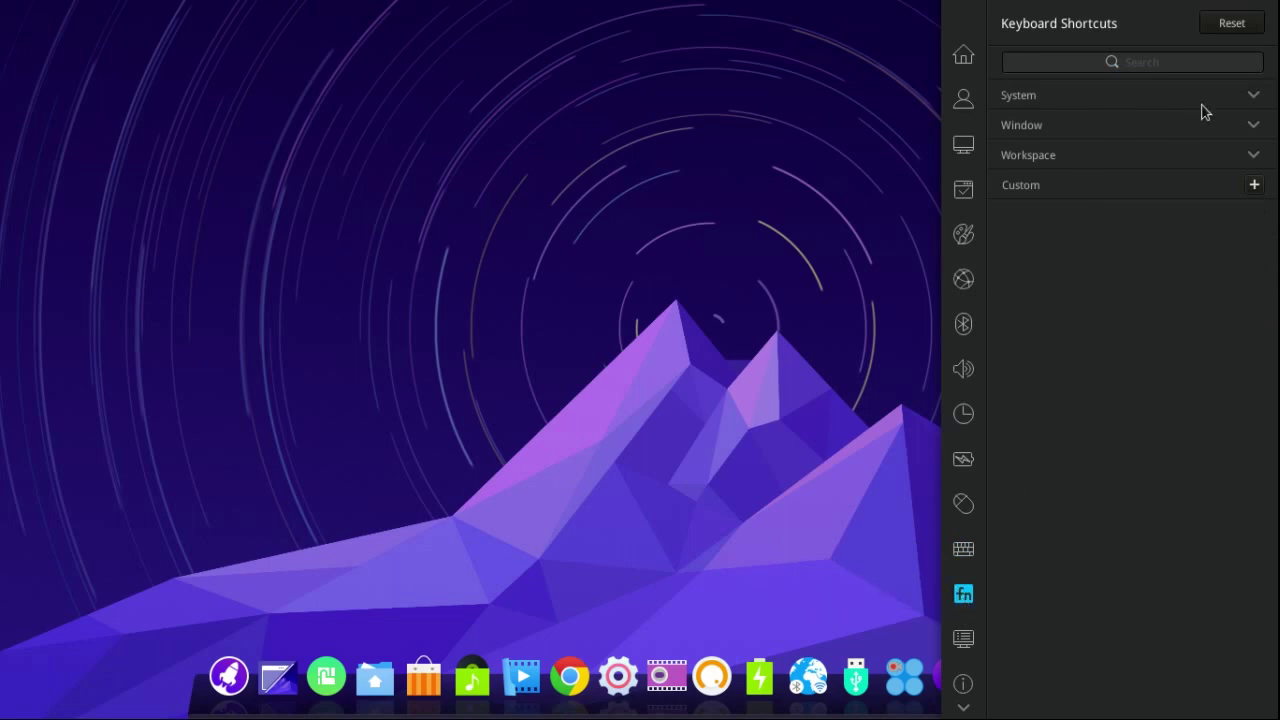
Examine the System keyboard shortcuts, try the Launcher shortcut, and return to the Control Center.
left_click(1253, 95)
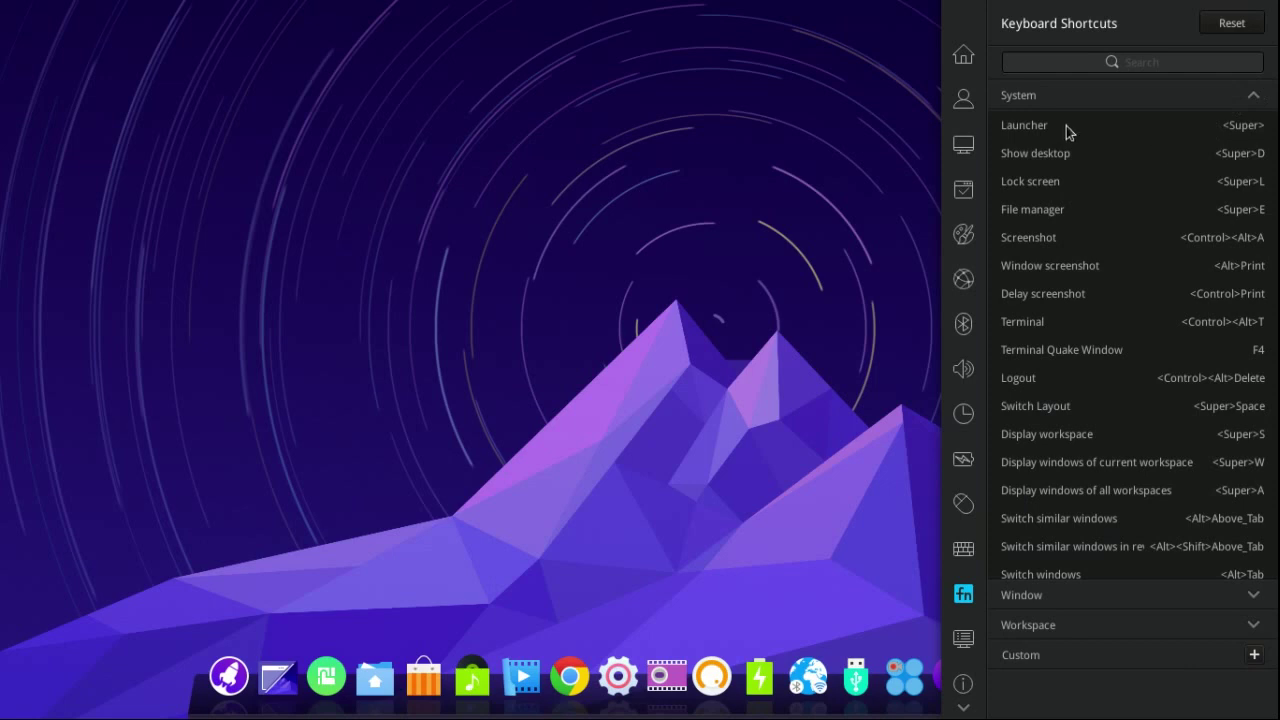
key("super")
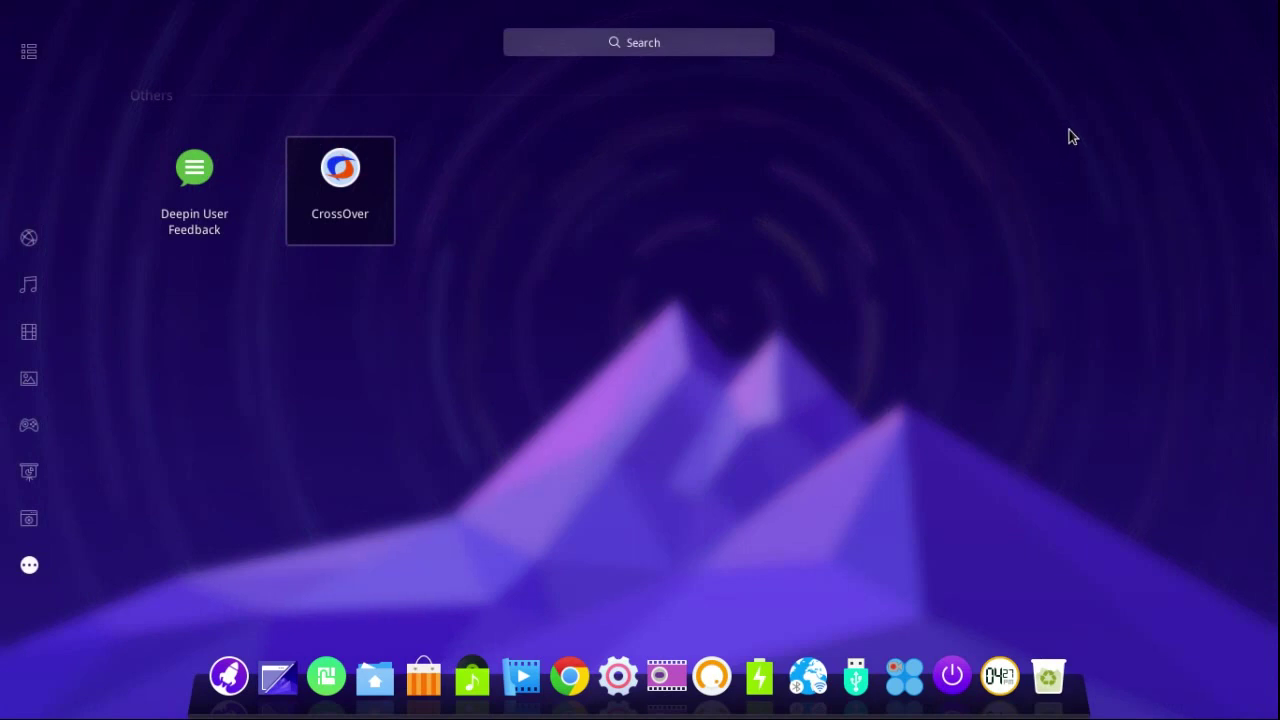
key("super")
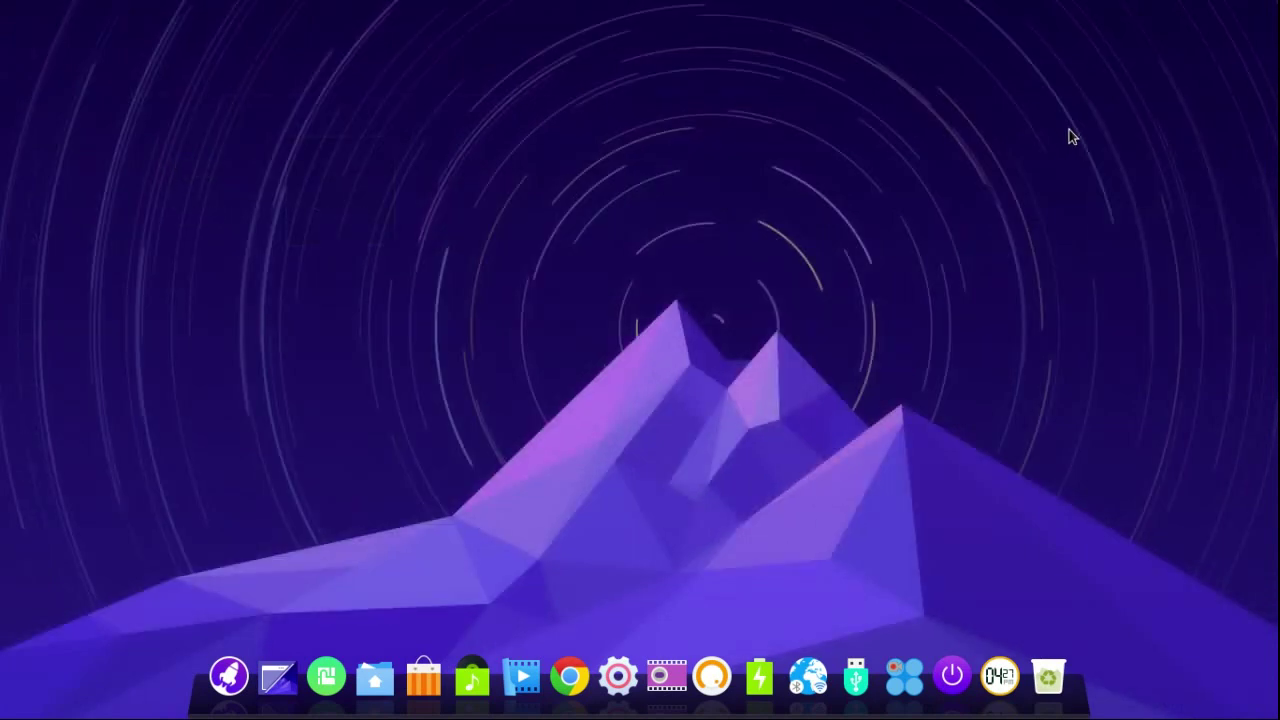
key("super")
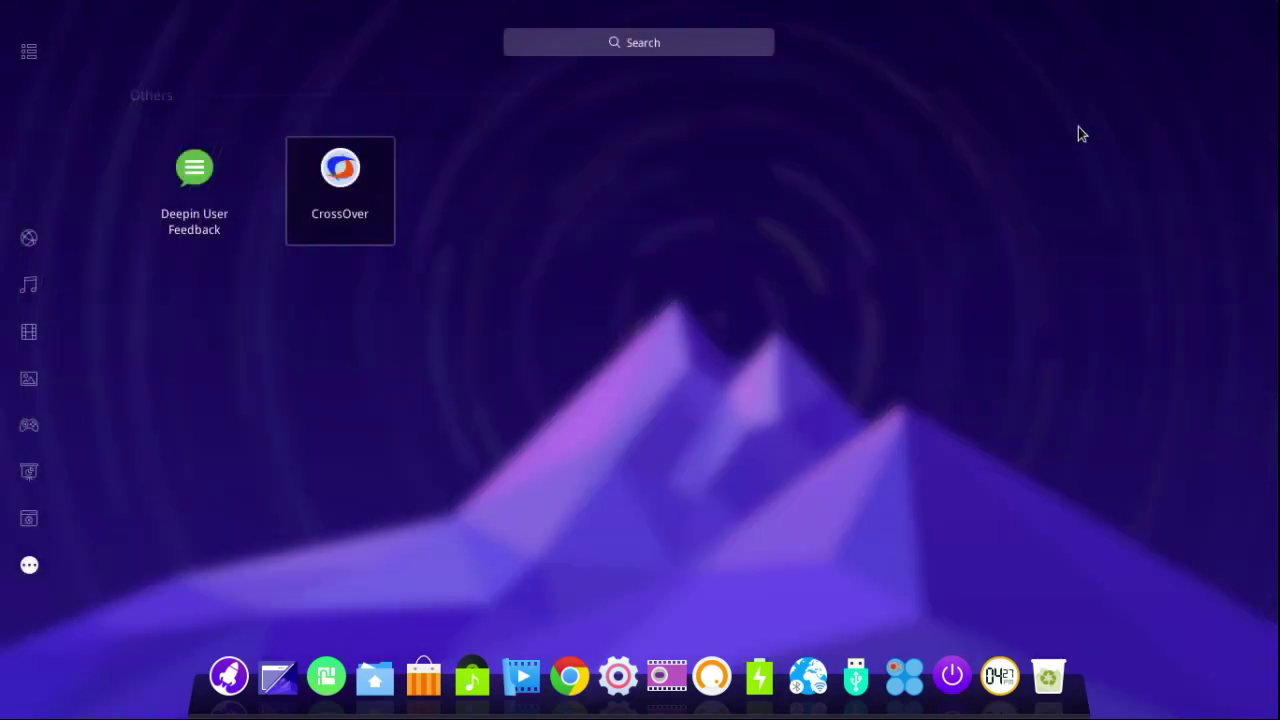
left_click(617, 676)
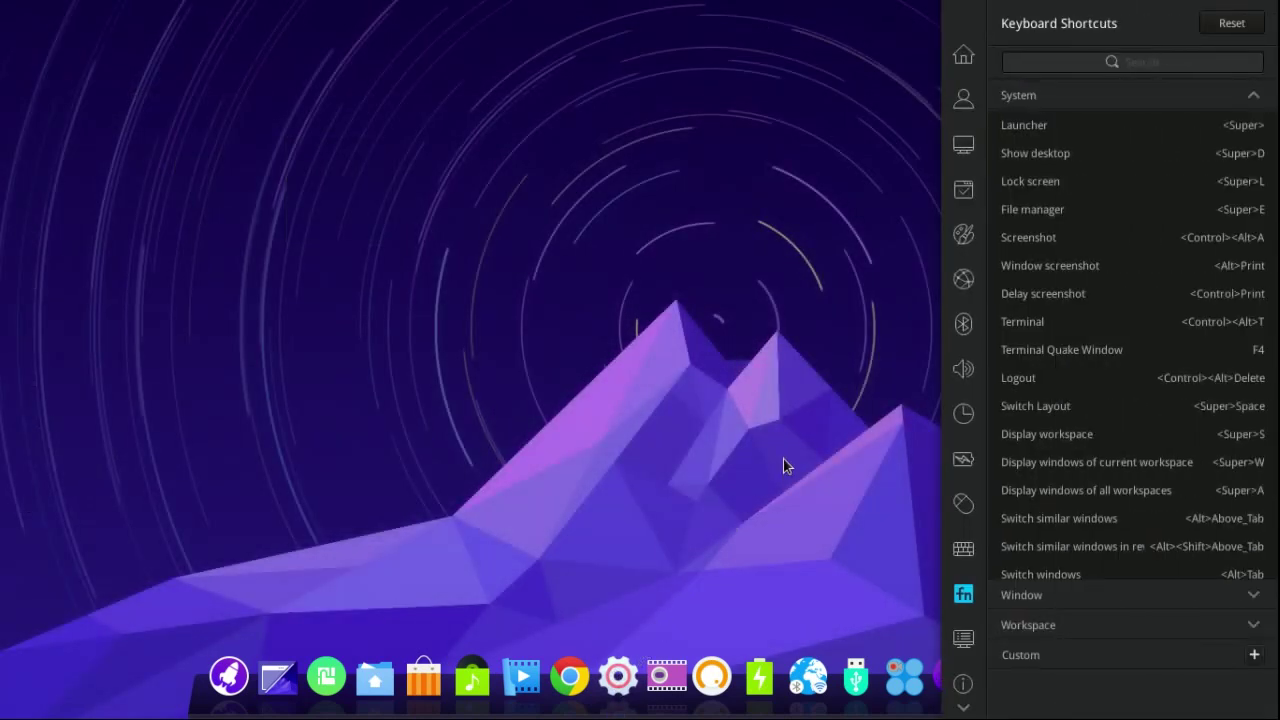
Examine the Boot Menu settings, including Default Boot, Boot delay, Text Color and Selected Text Color.
left_click(962, 640)
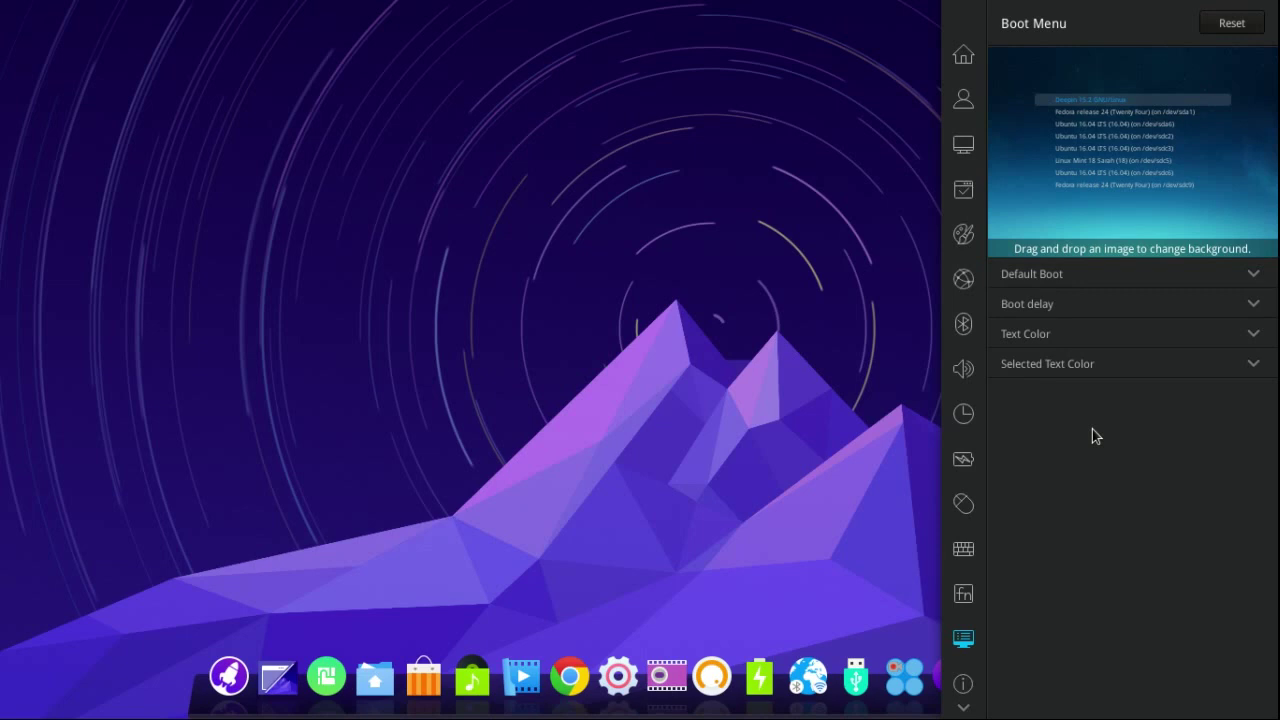
left_click(1138, 275)
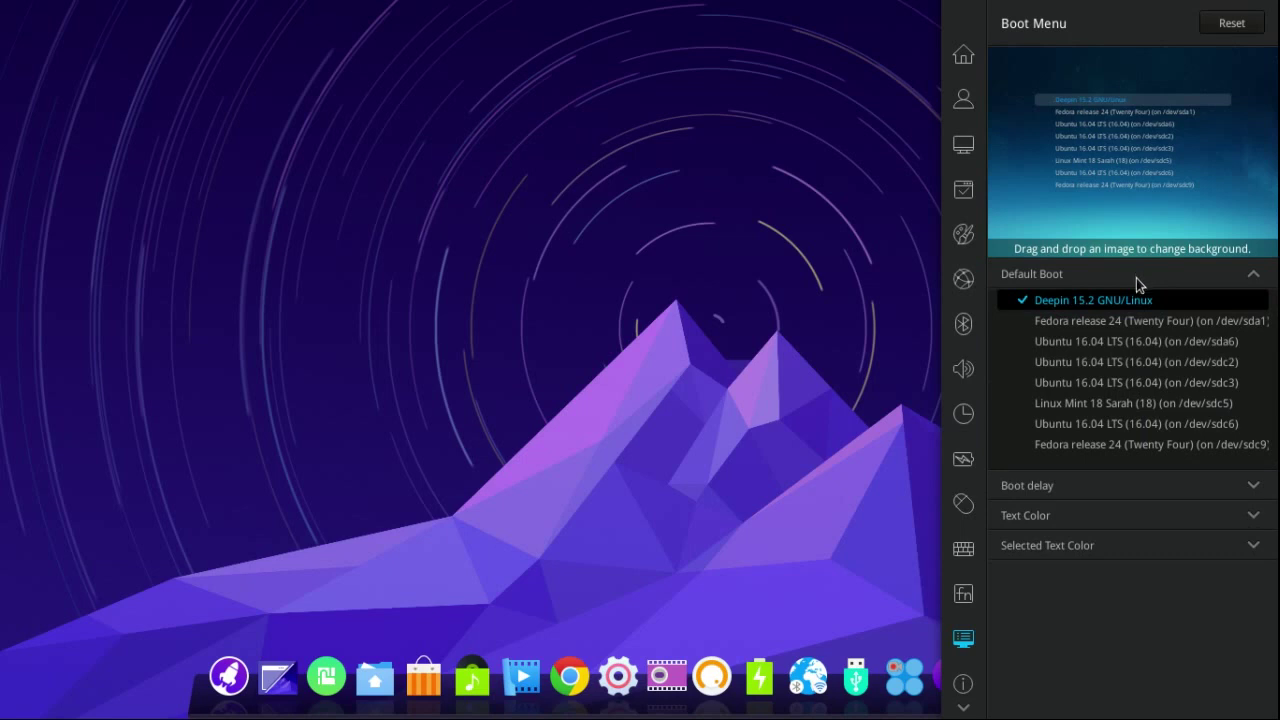
left_click(1136, 276)
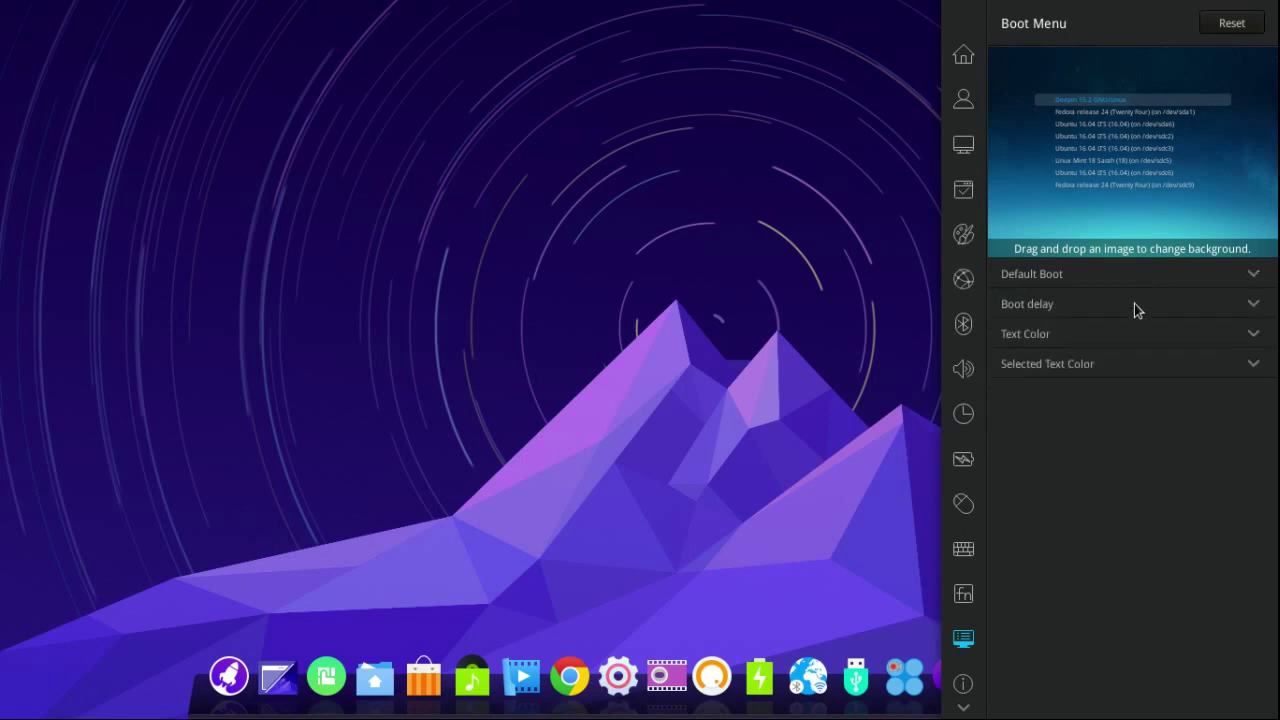
left_click(1130, 306)
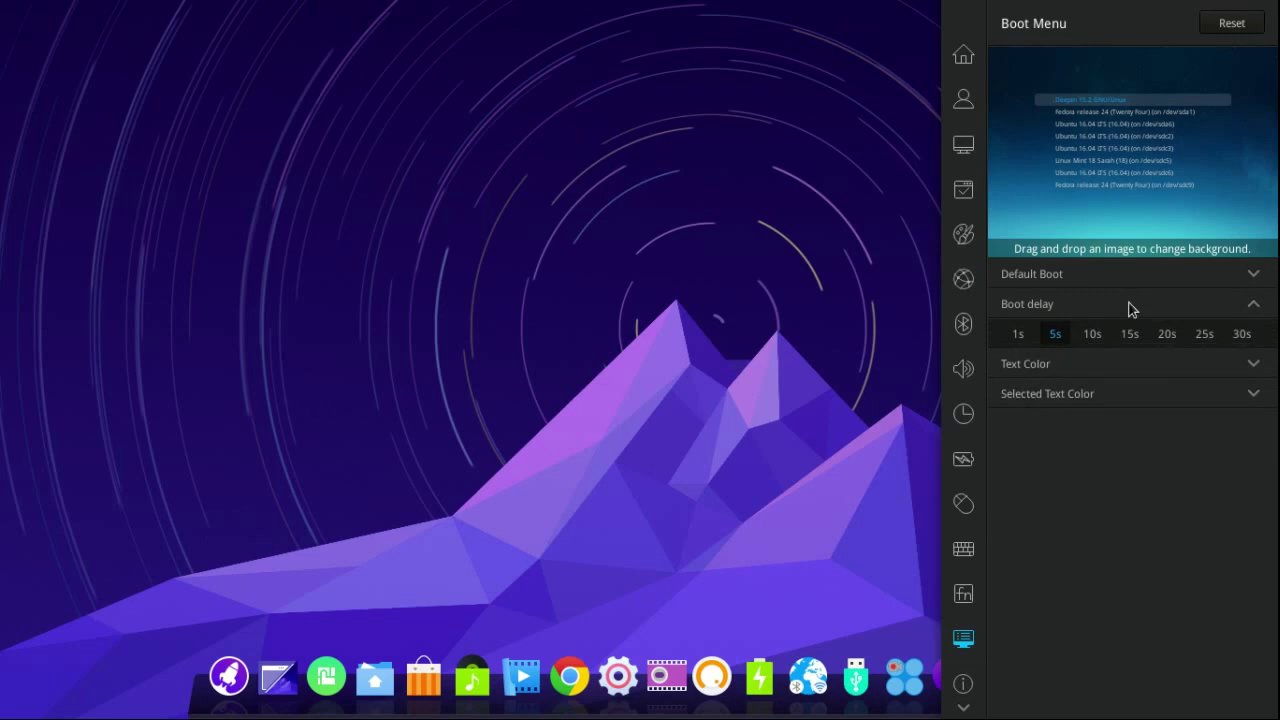
left_click(1130, 307)
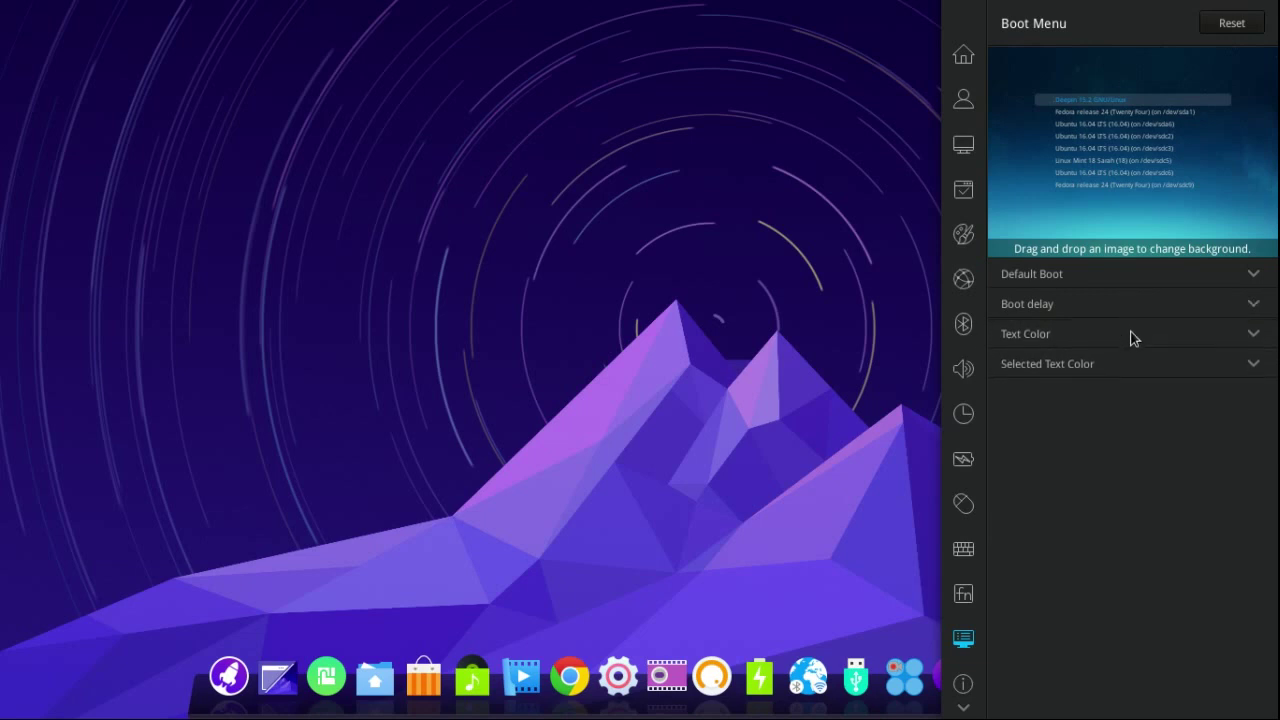
left_click(1133, 336)
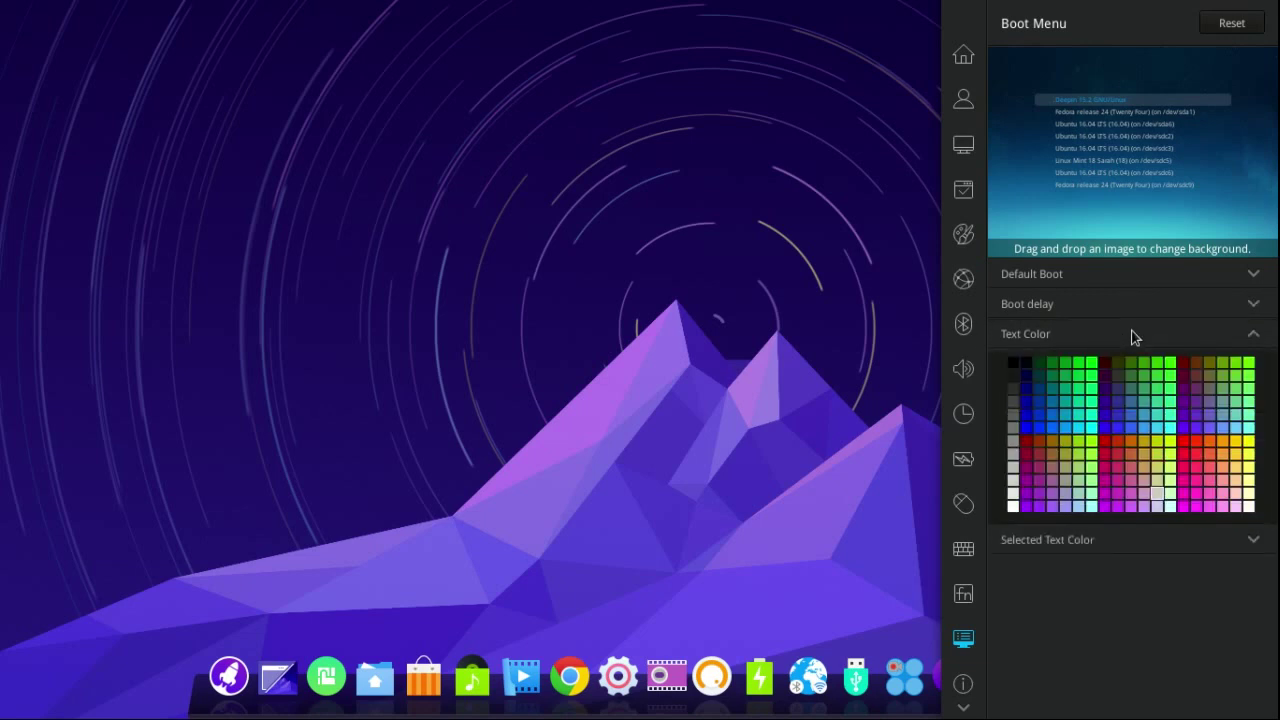
left_click(1106, 541)
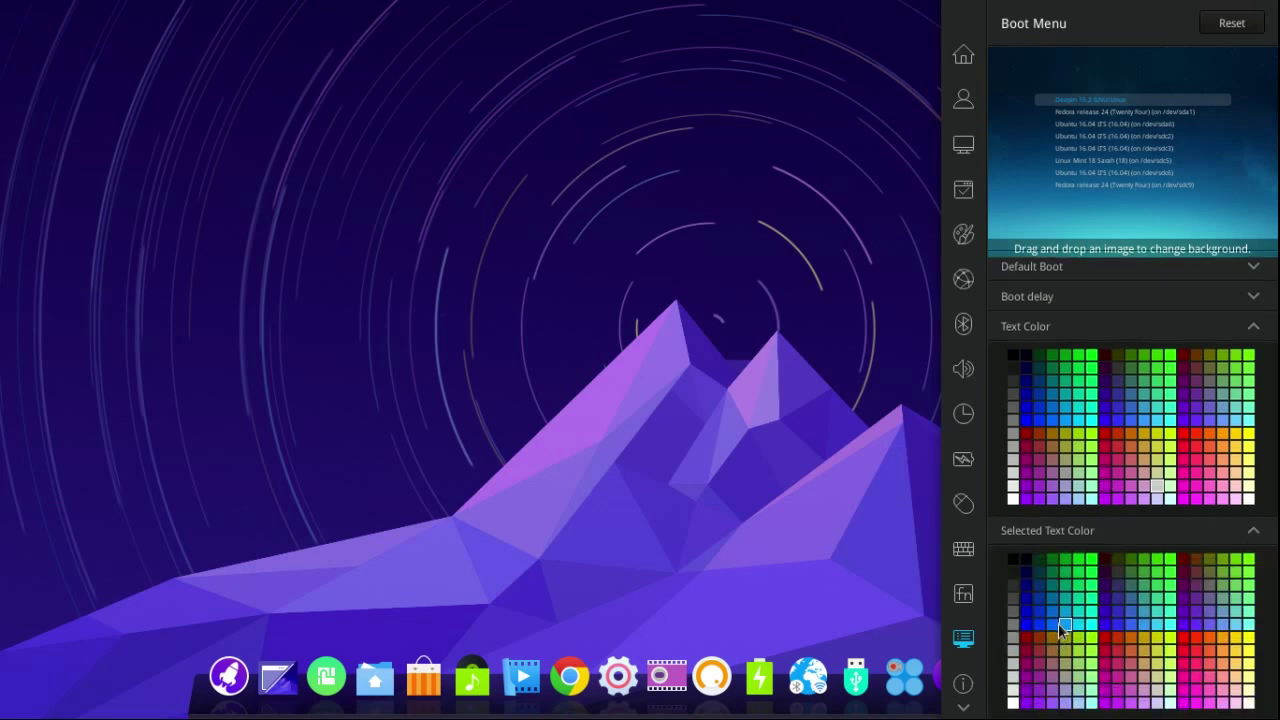
left_click(1252, 329)
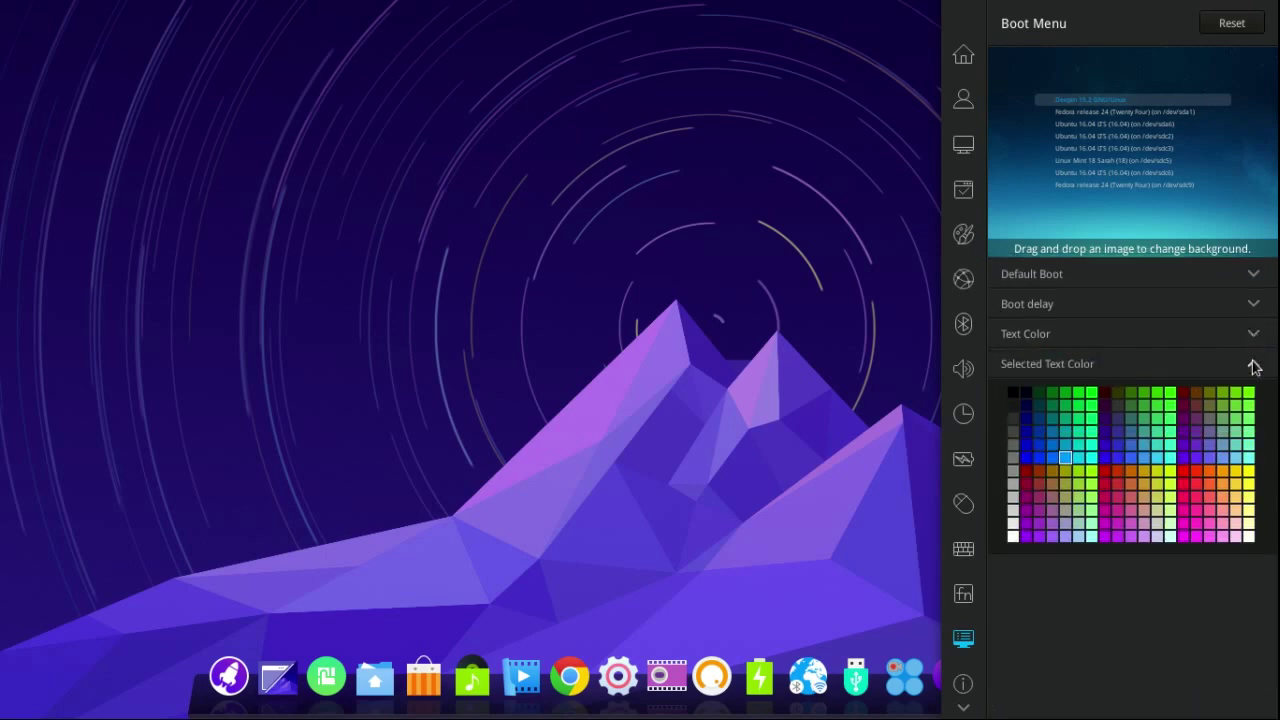
left_click(1253, 365)
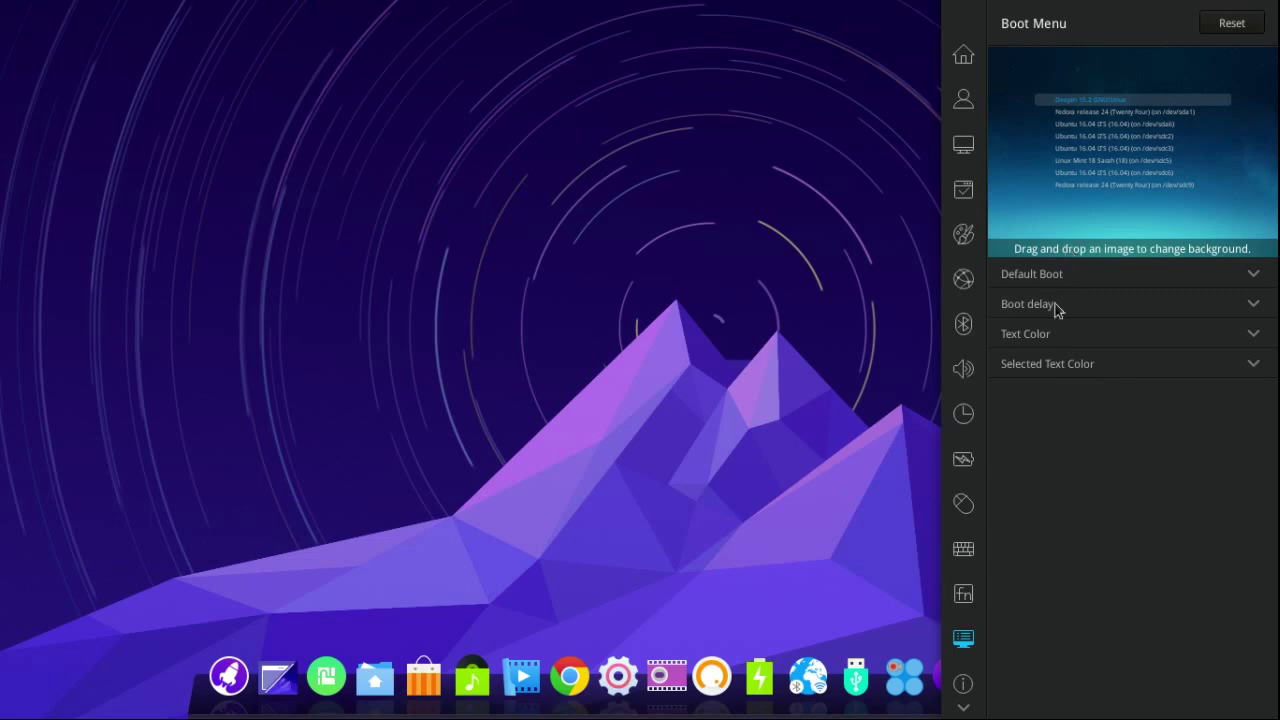
View the System Information and its Update section, and look at the power options before returning to the desktop.
left_click(963, 686)
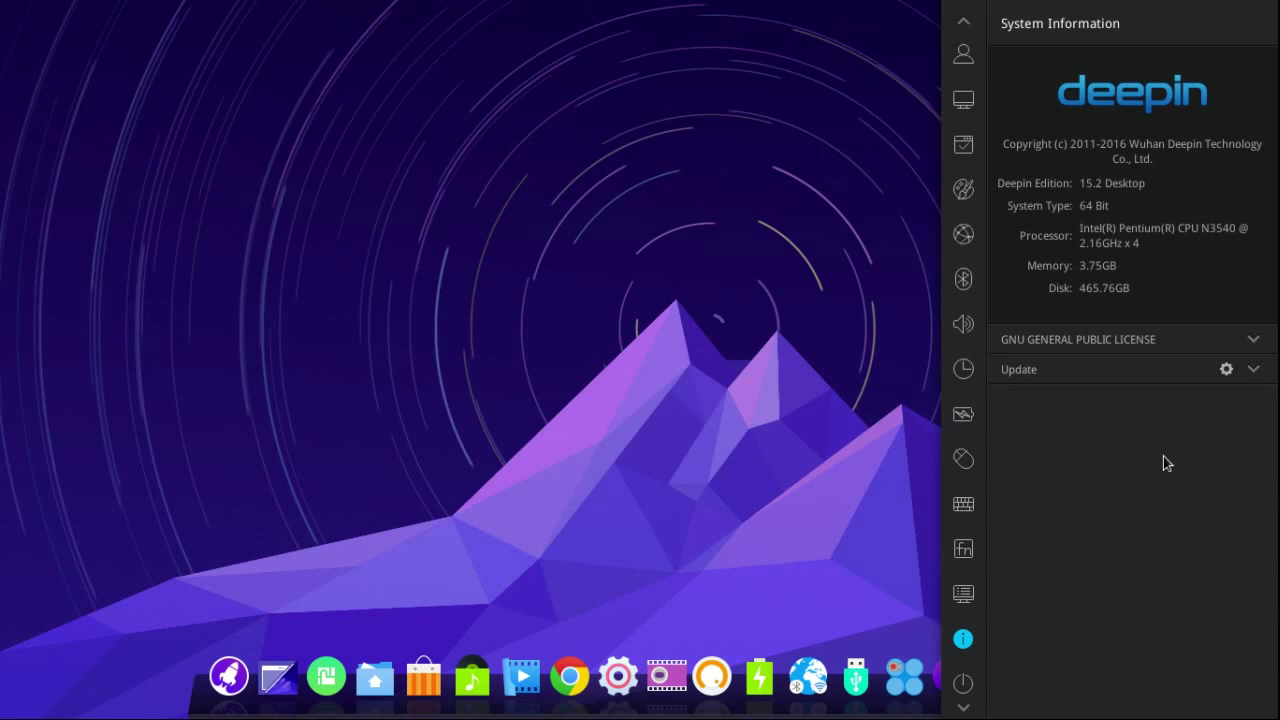
left_click(1262, 371)
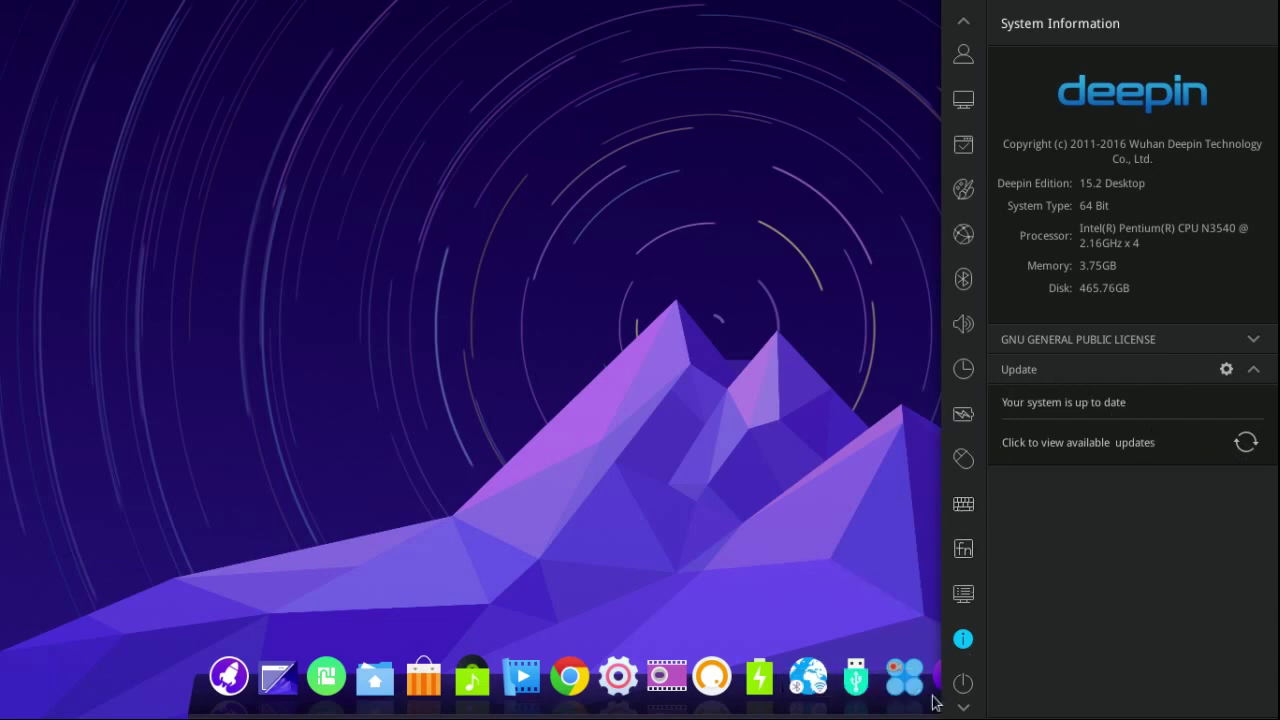
left_click(963, 686)
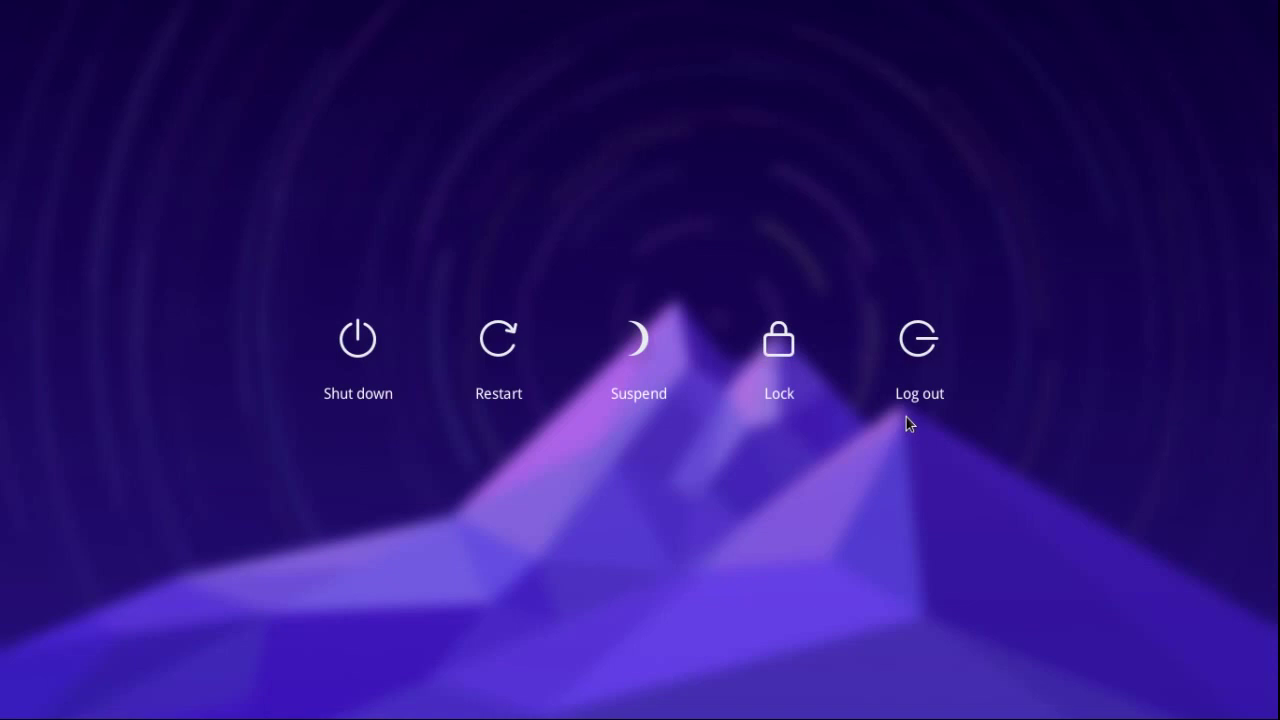
key("Escape")
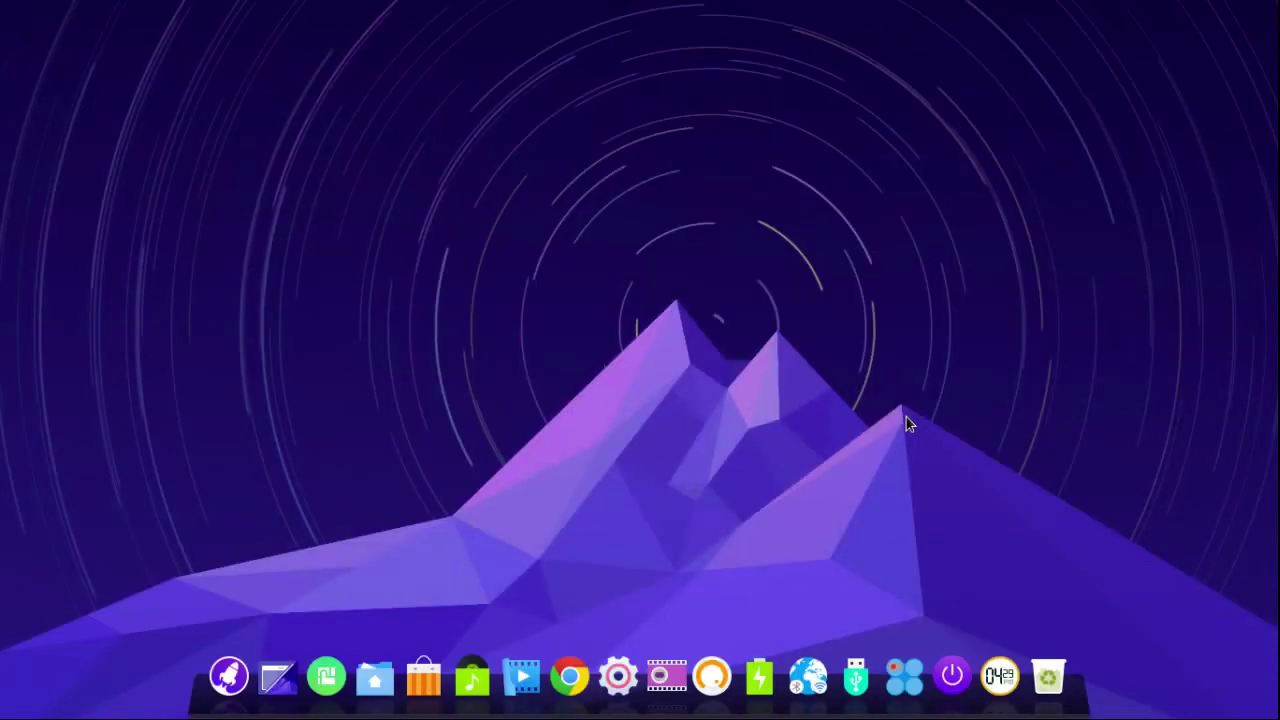
Add a fifth workspace in the multitasking view, remove it again, and return to the desktop.
left_click(327, 680)
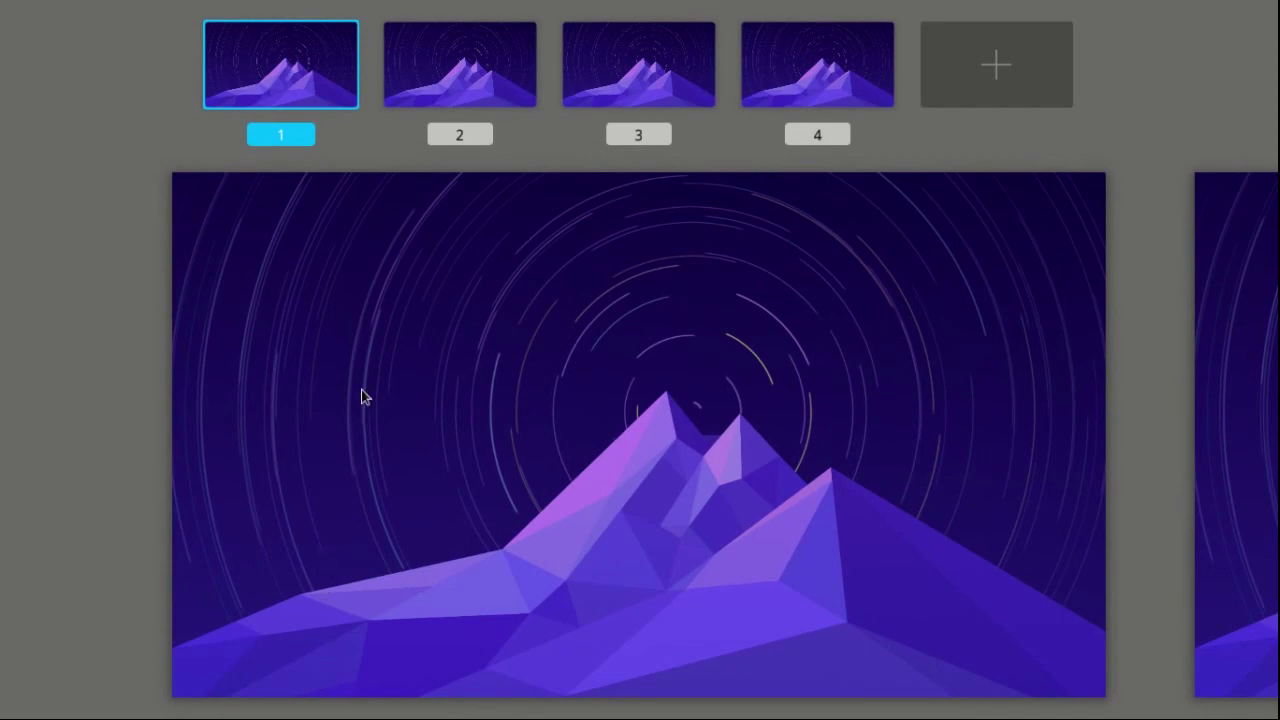
left_click(975, 89)
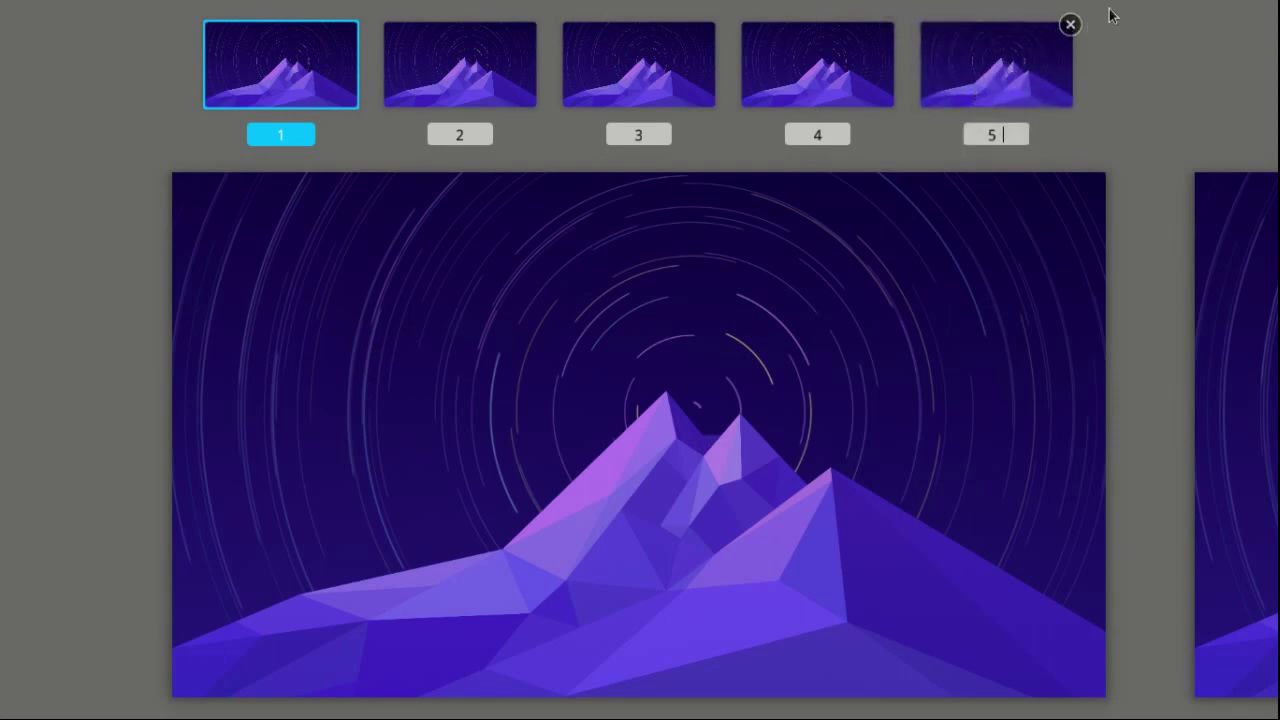
left_click(1069, 25)
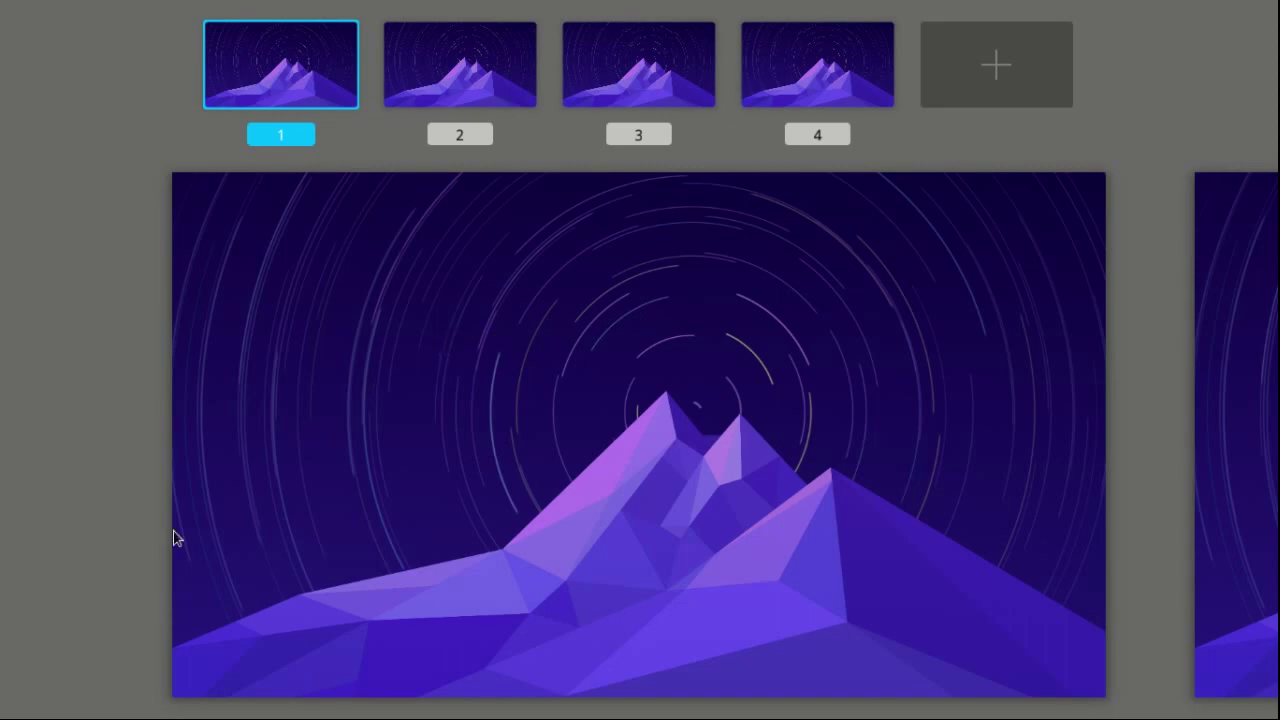
left_click(240, 517)
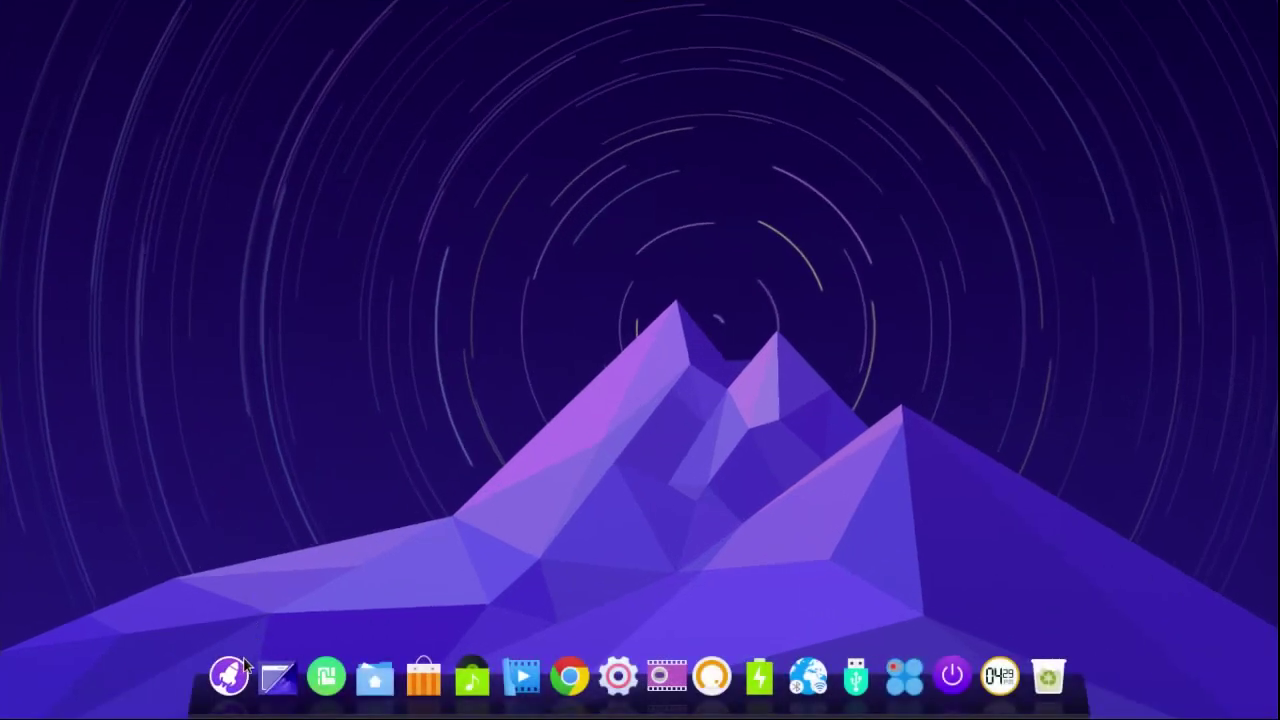
Switch the launcher from category view to the full application list and open Files.
left_click(229, 678)
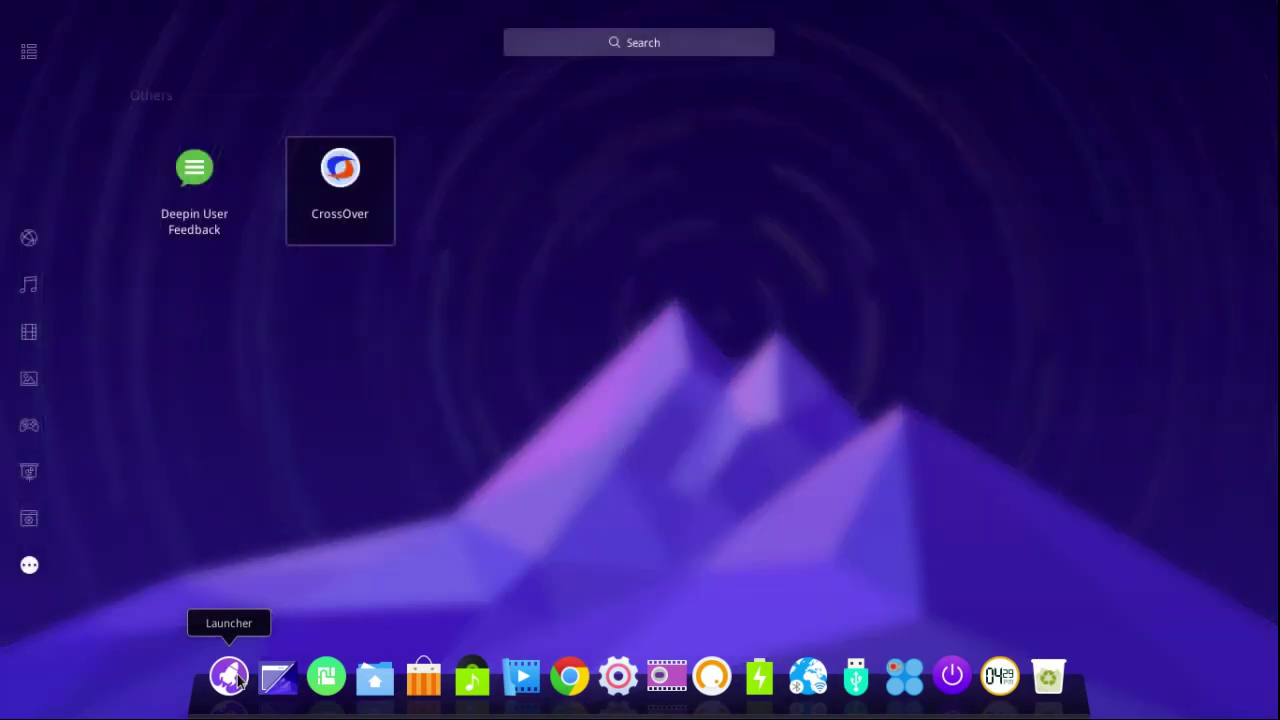
mouse_move(53, 253)
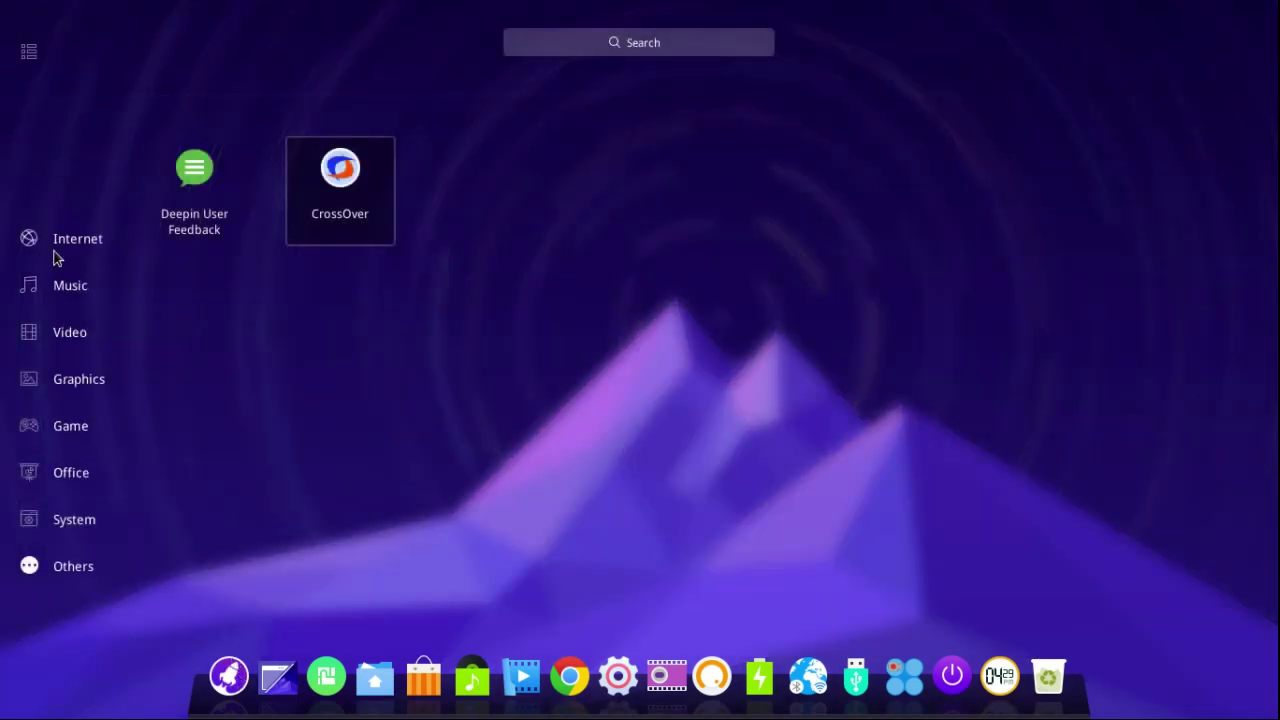
left_click(30, 53)
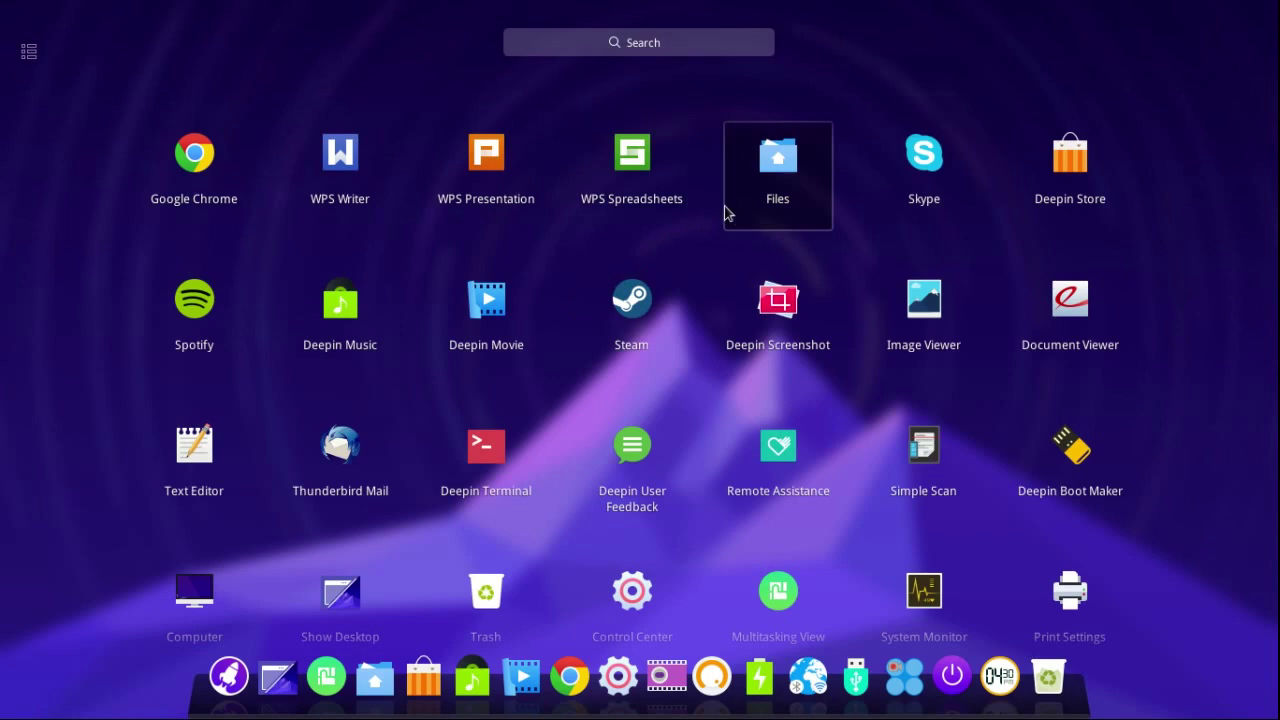
left_click(757, 176)
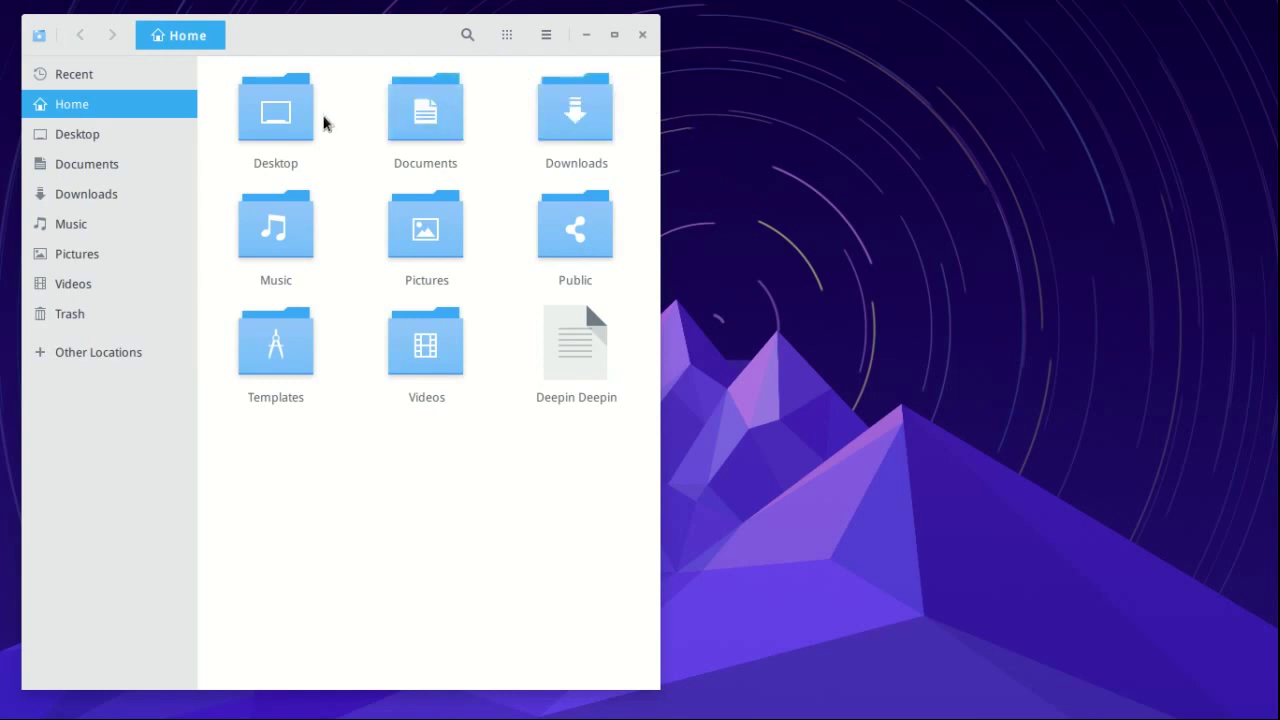
Open Text Editor from the launcher, shift its window to the right and minimize it.
mouse_move(270, 710)
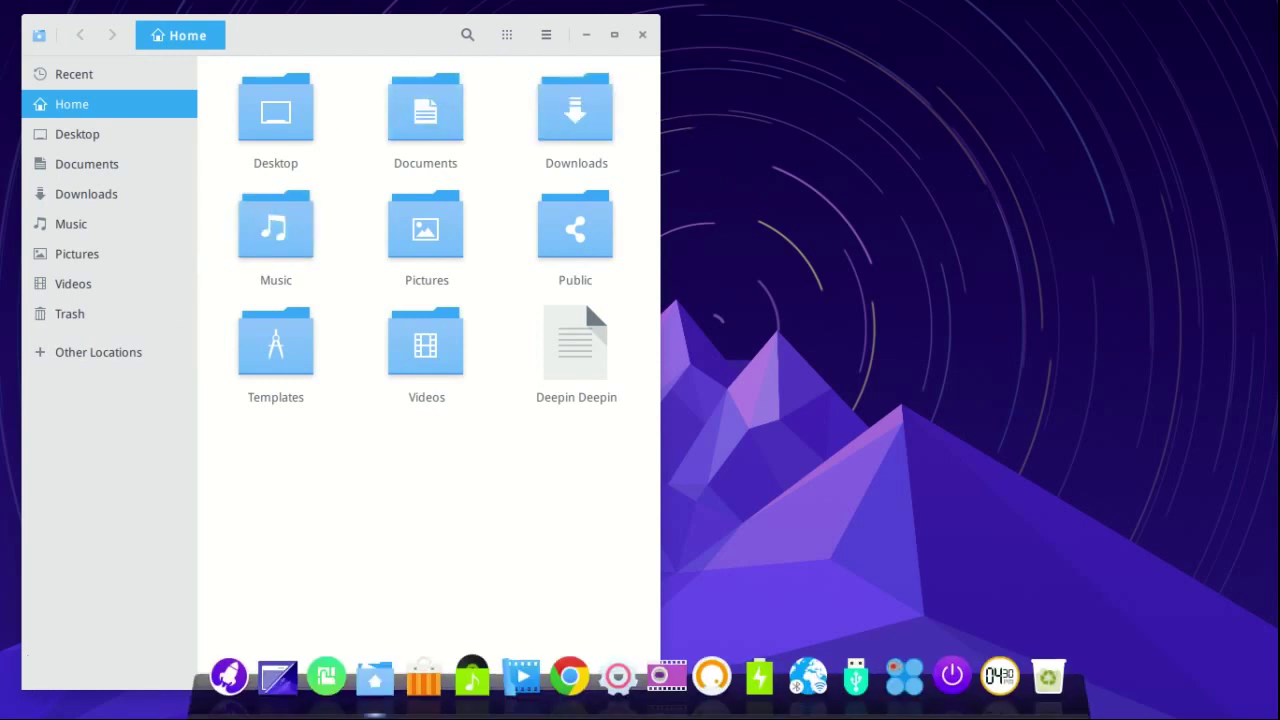
left_click(229, 679)
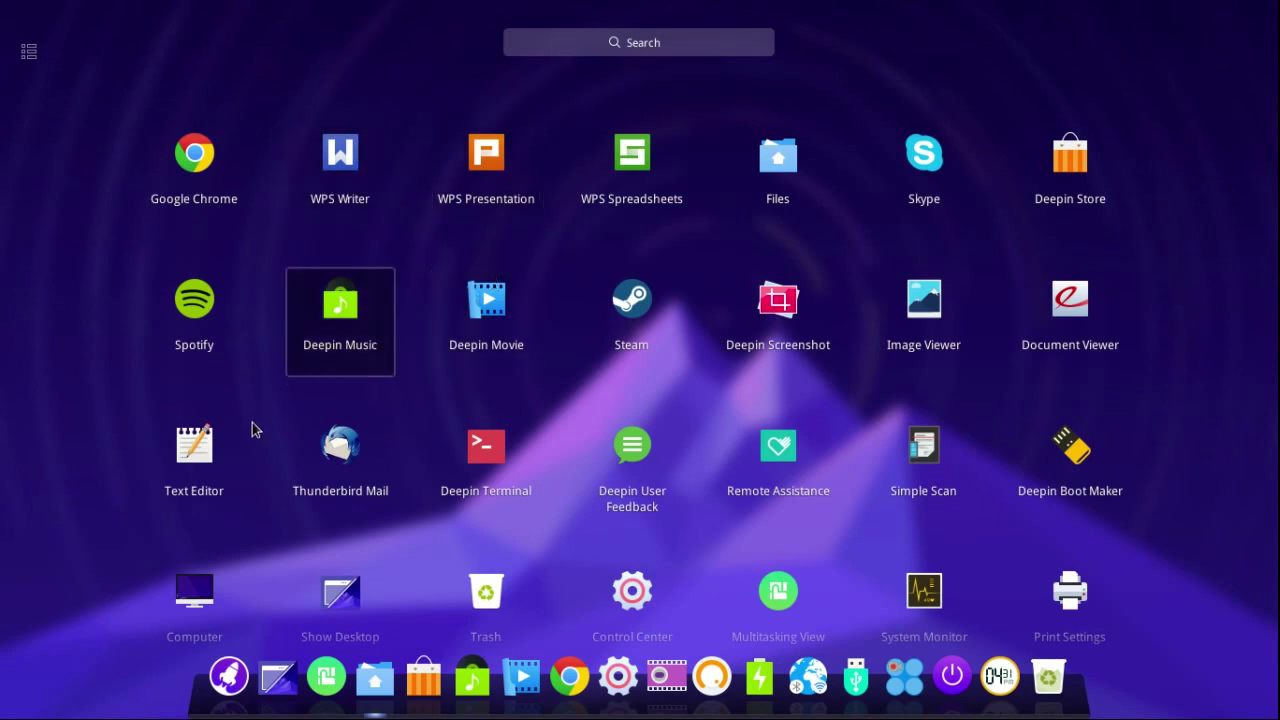
left_click(204, 453)
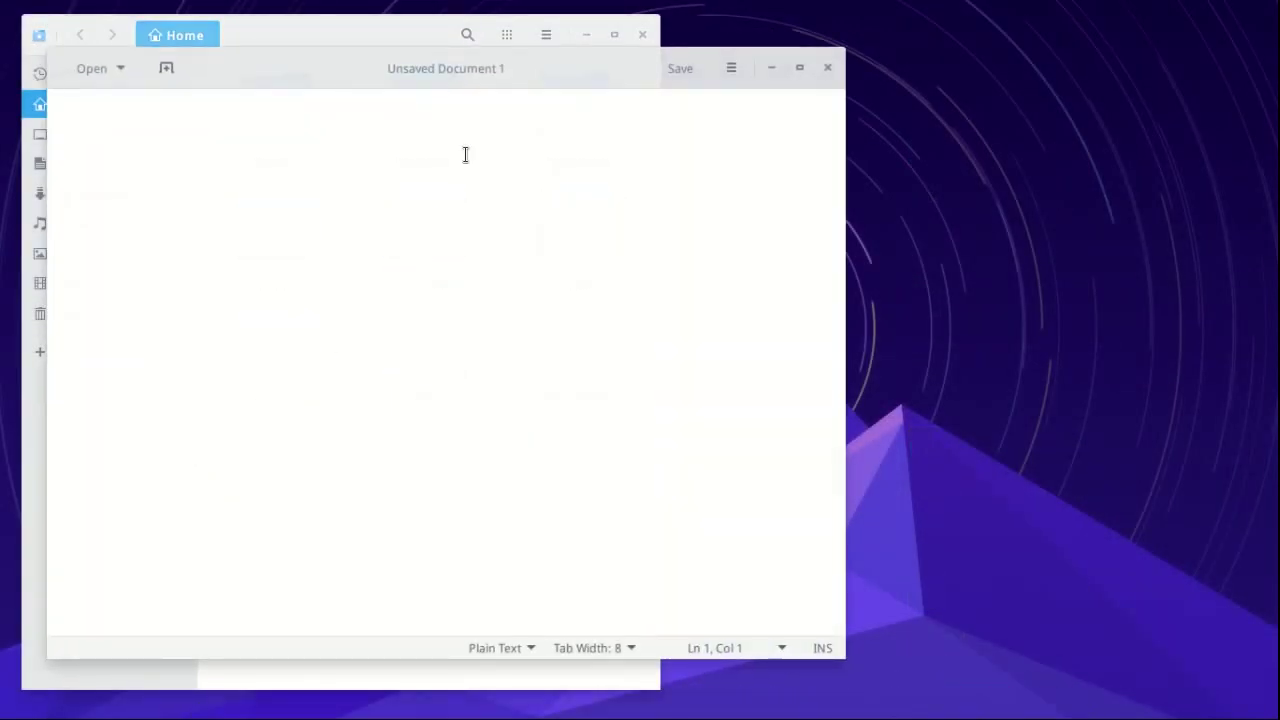
left_click_drag(557, 72, 899, 78)
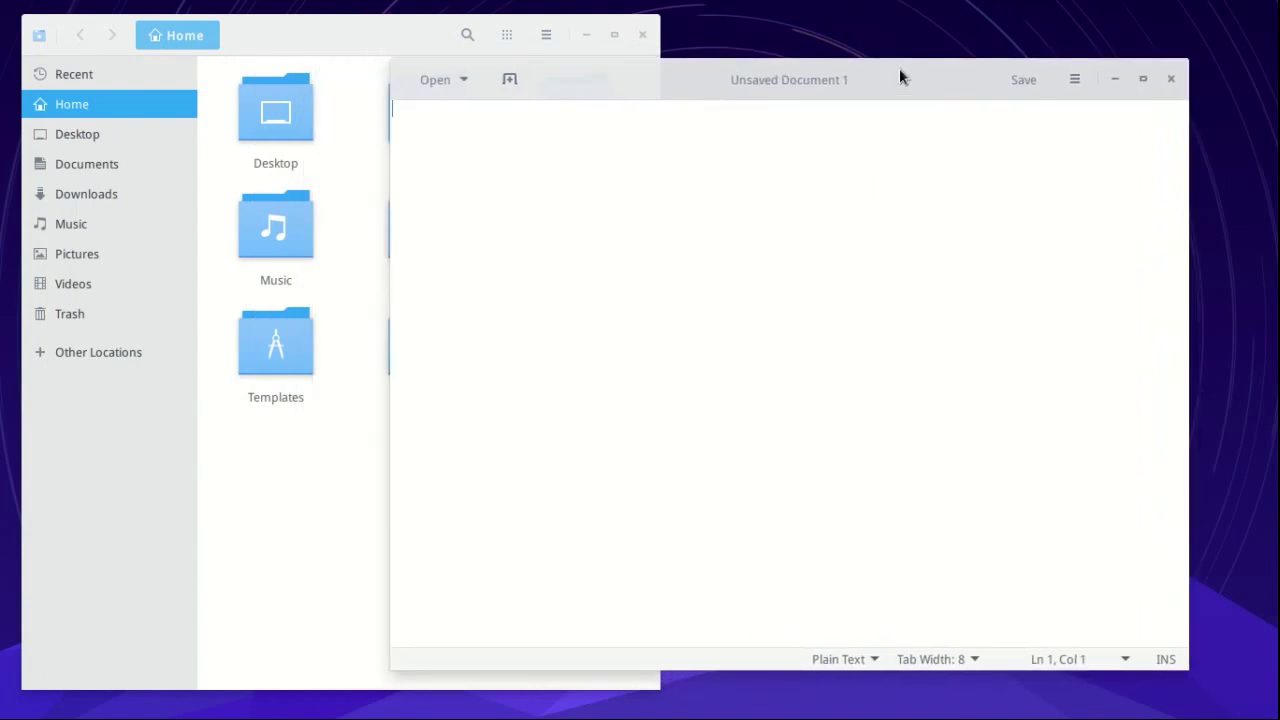
left_click(1115, 83)
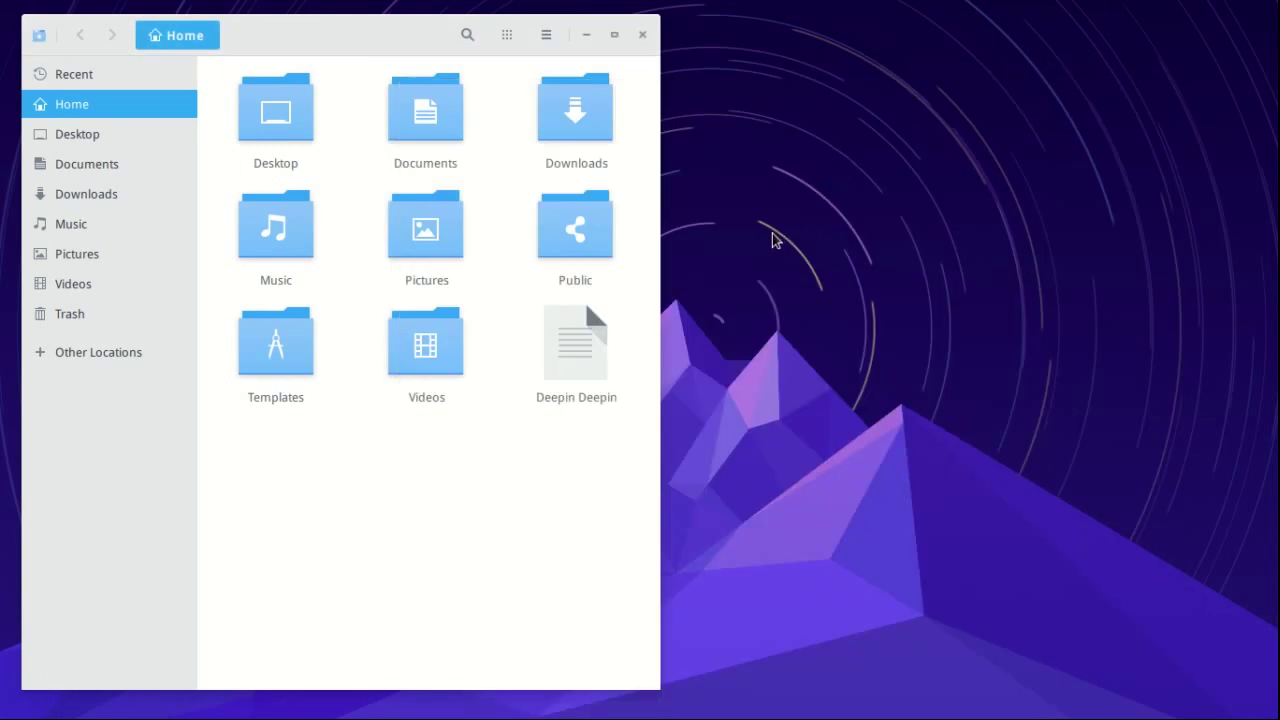
Examine the open windows in the multitasking view, previewing workspace 2 and returning to workspace 1.
mouse_move(236, 715)
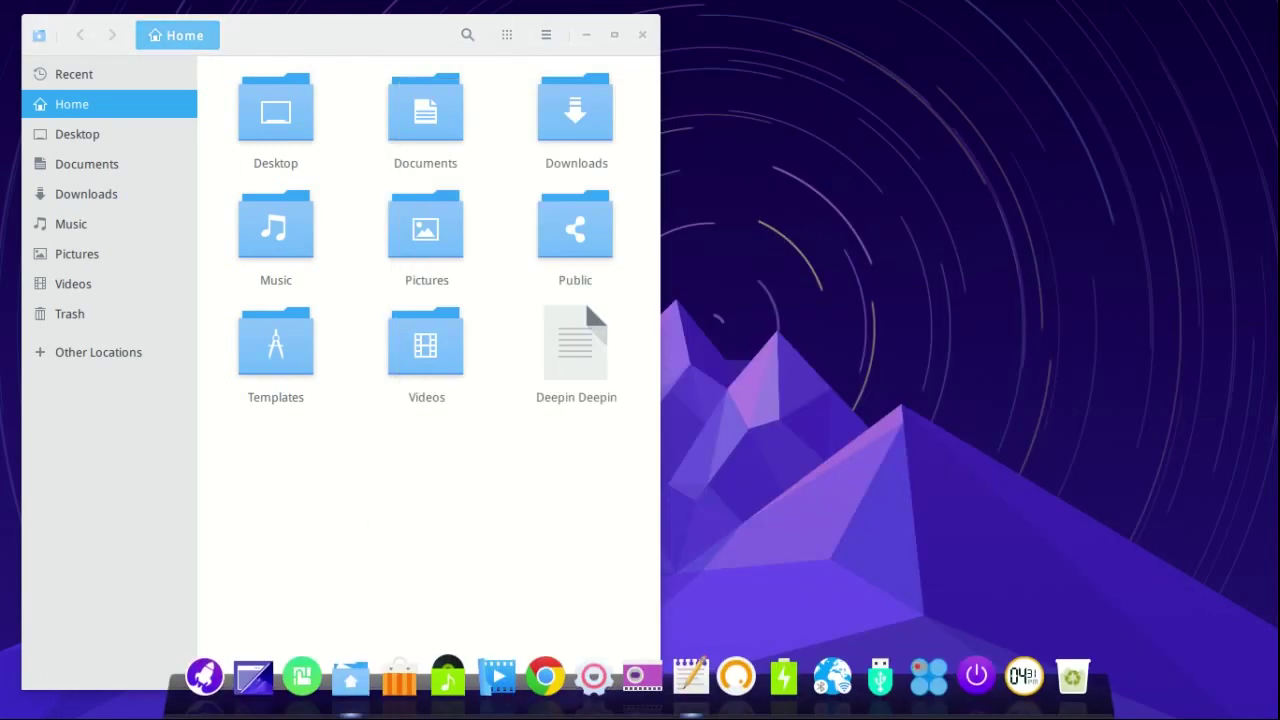
left_click(302, 682)
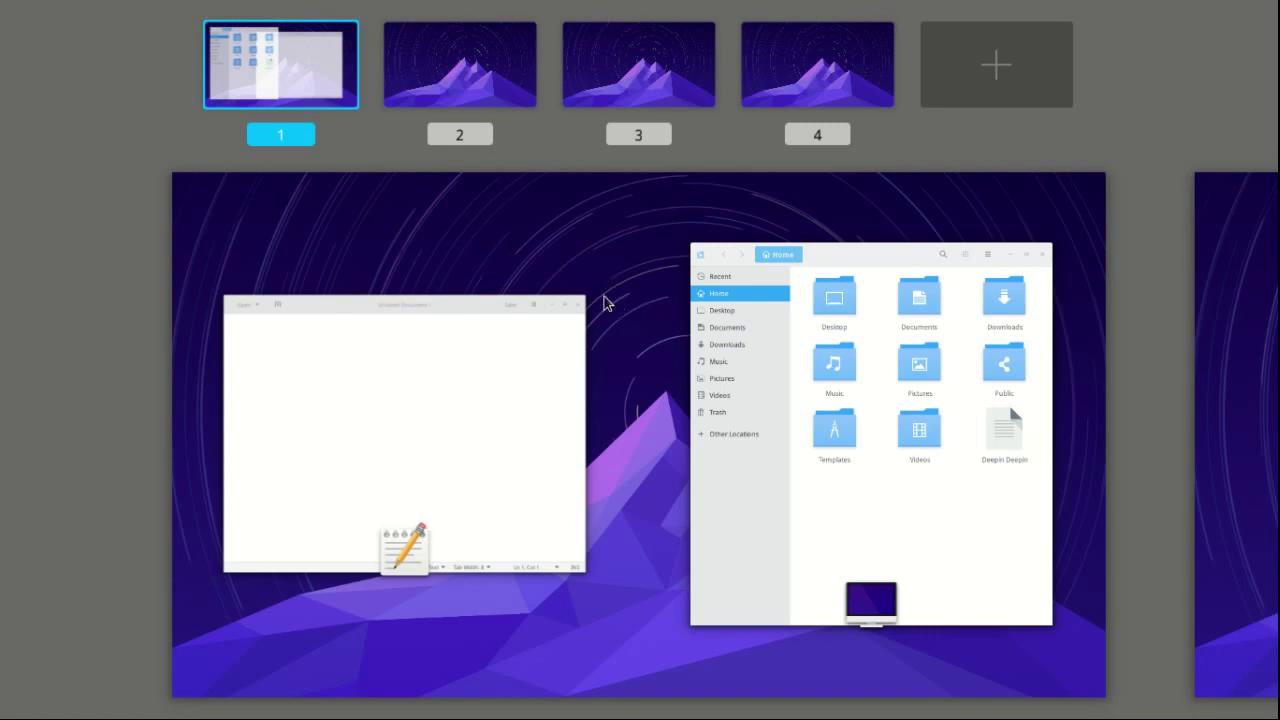
mouse_move(300, 76)
mouse_move(410, 72)
scroll(424, 62, "down", 1)
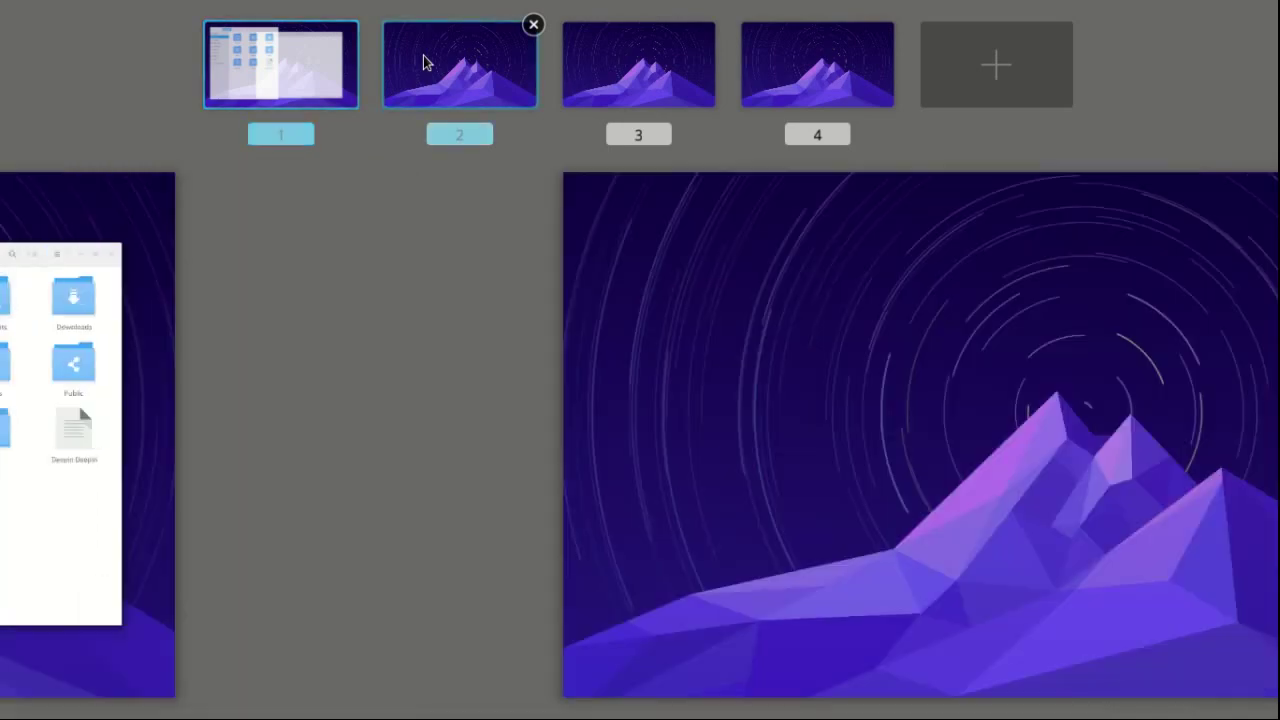
scroll(424, 62, "up", 1)
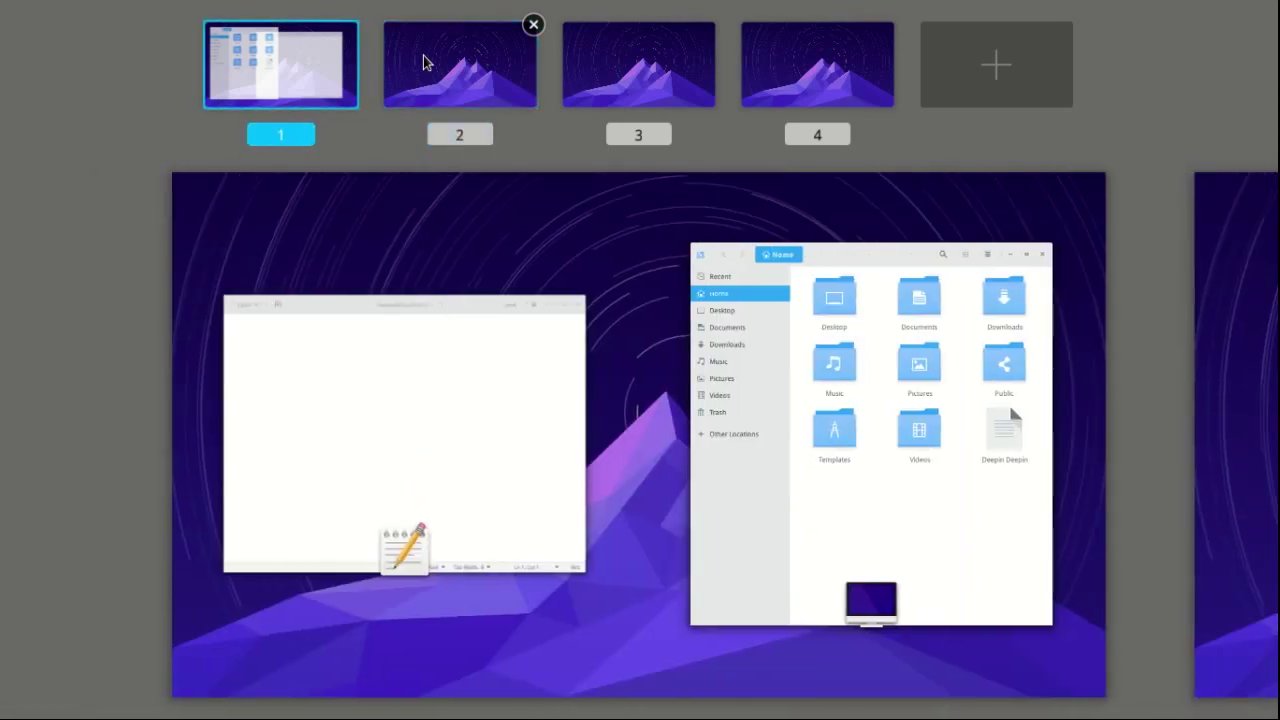
Switch to workspace 2, open Deepin Terminal from the launcher and run the top command.
left_click(424, 62)
left_click(354, 478)
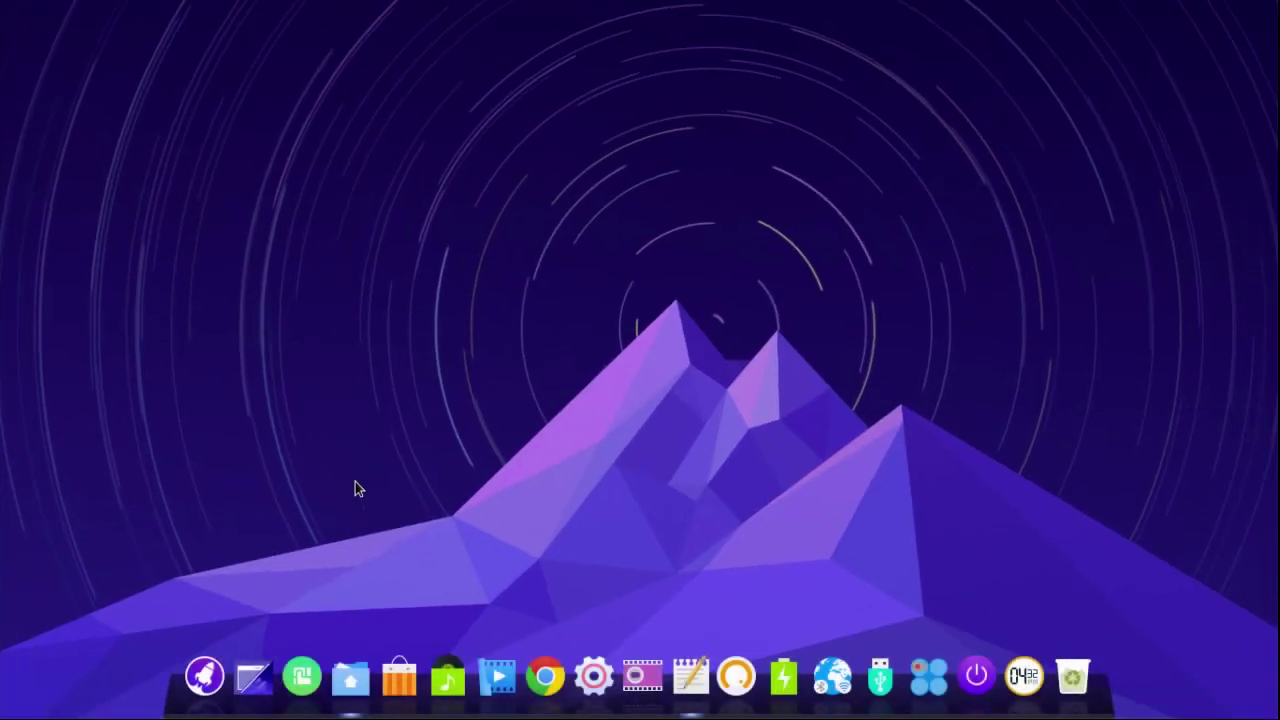
left_click(205, 676)
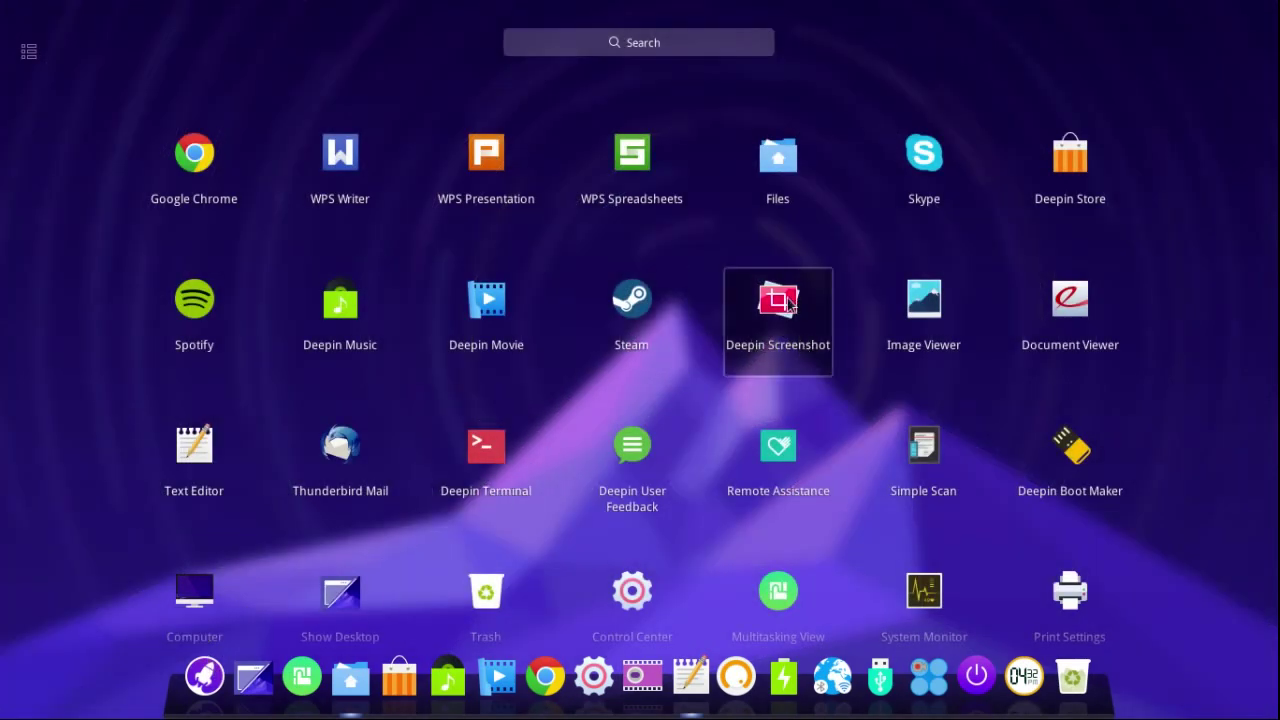
left_click(486, 444)
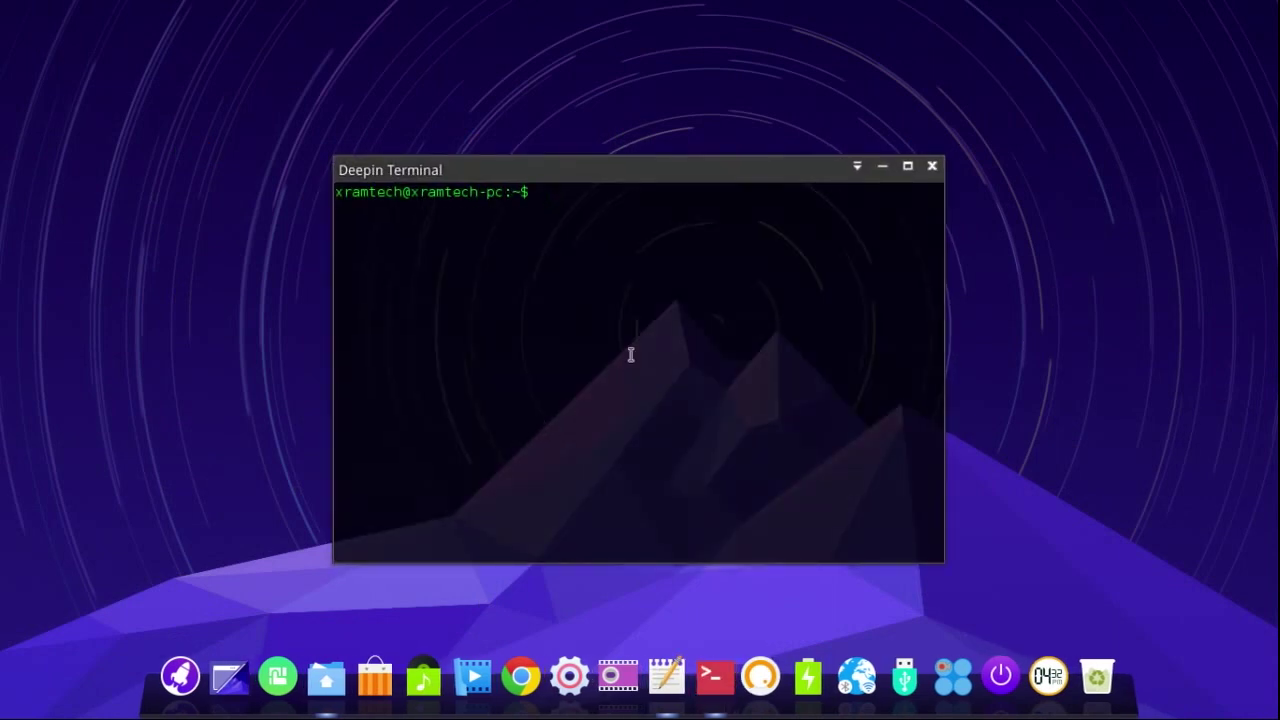
type("top")
key("Return")
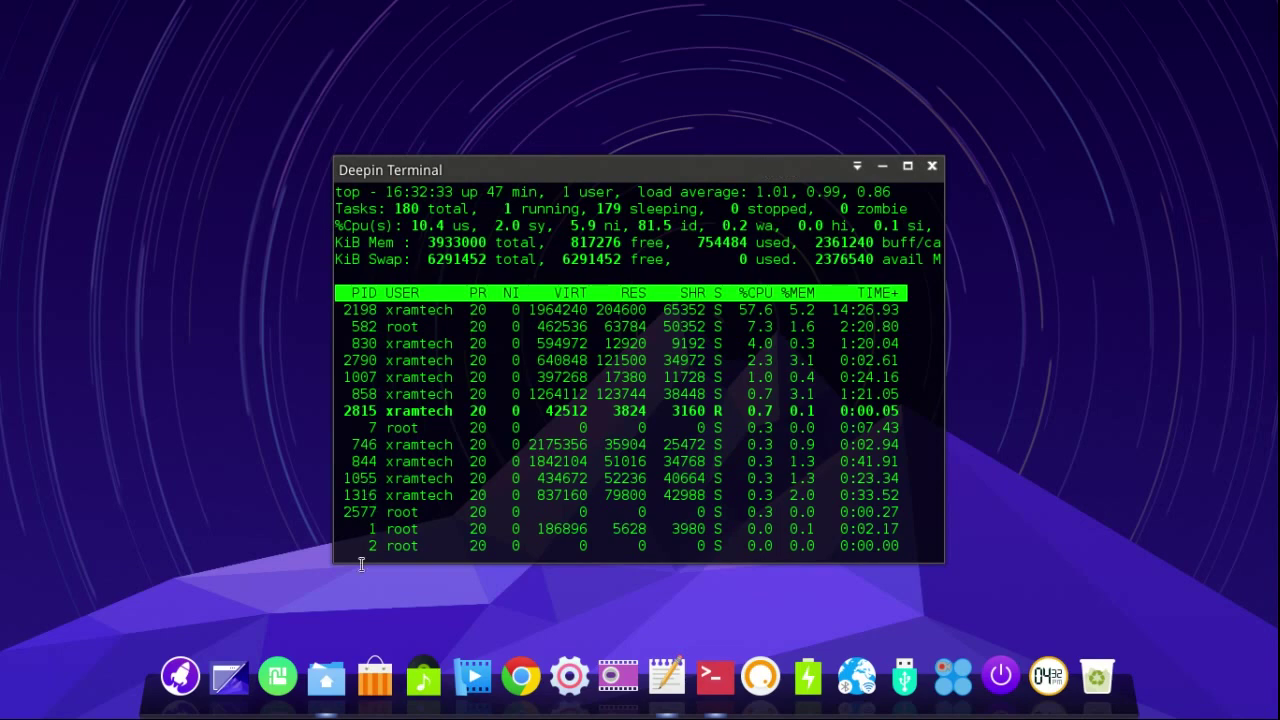
Compare workspaces 1 and 2 in the multitasking view, then return to workspace 2 and minimize the terminal.
left_click(279, 677)
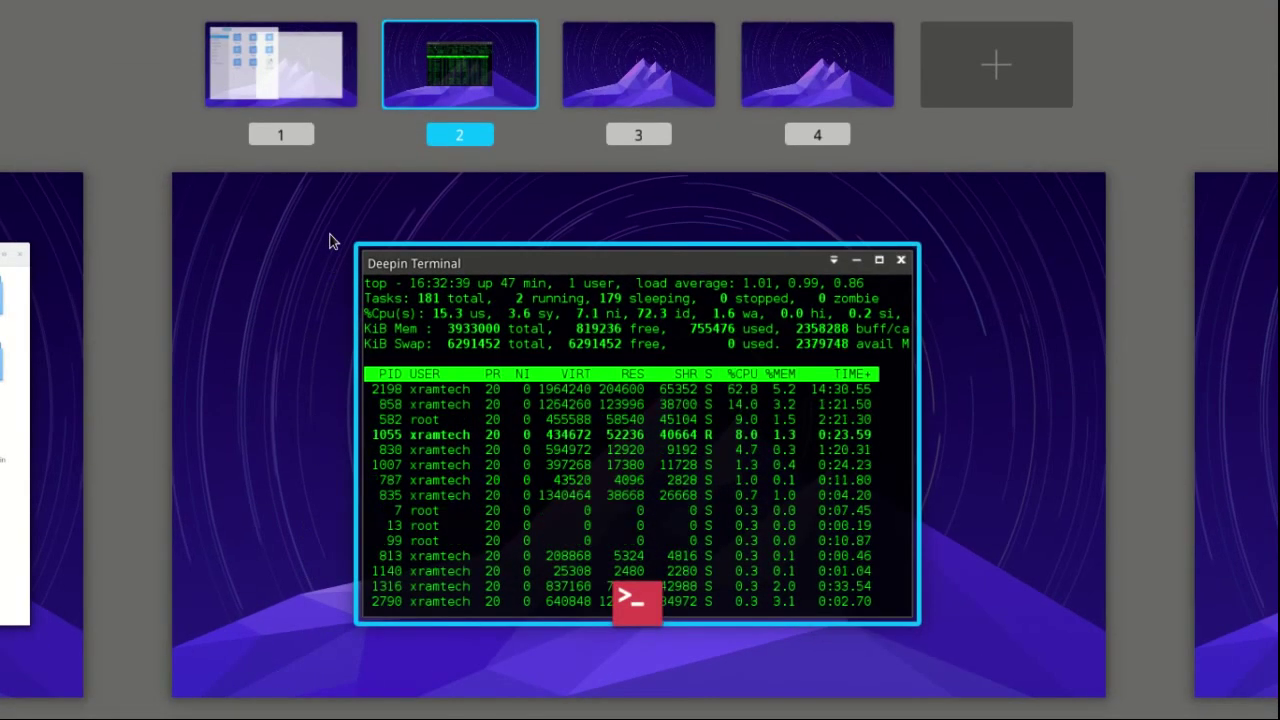
left_click(312, 68)
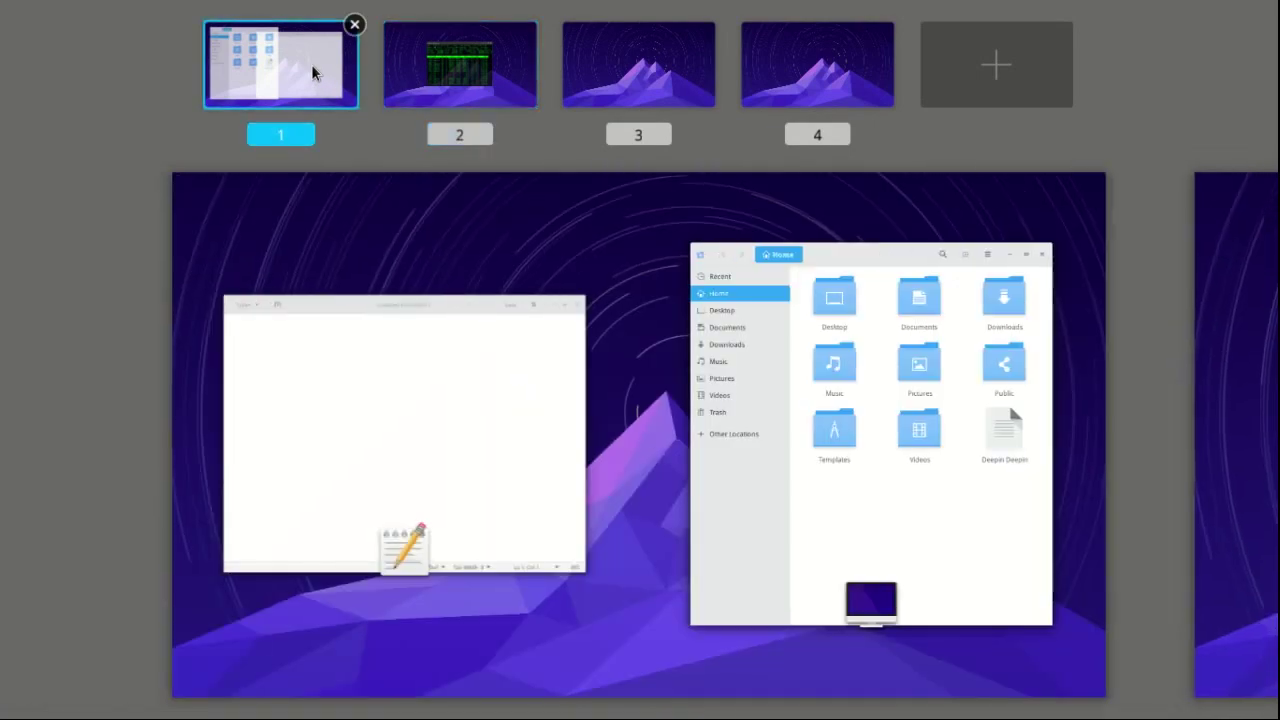
left_click(455, 82)
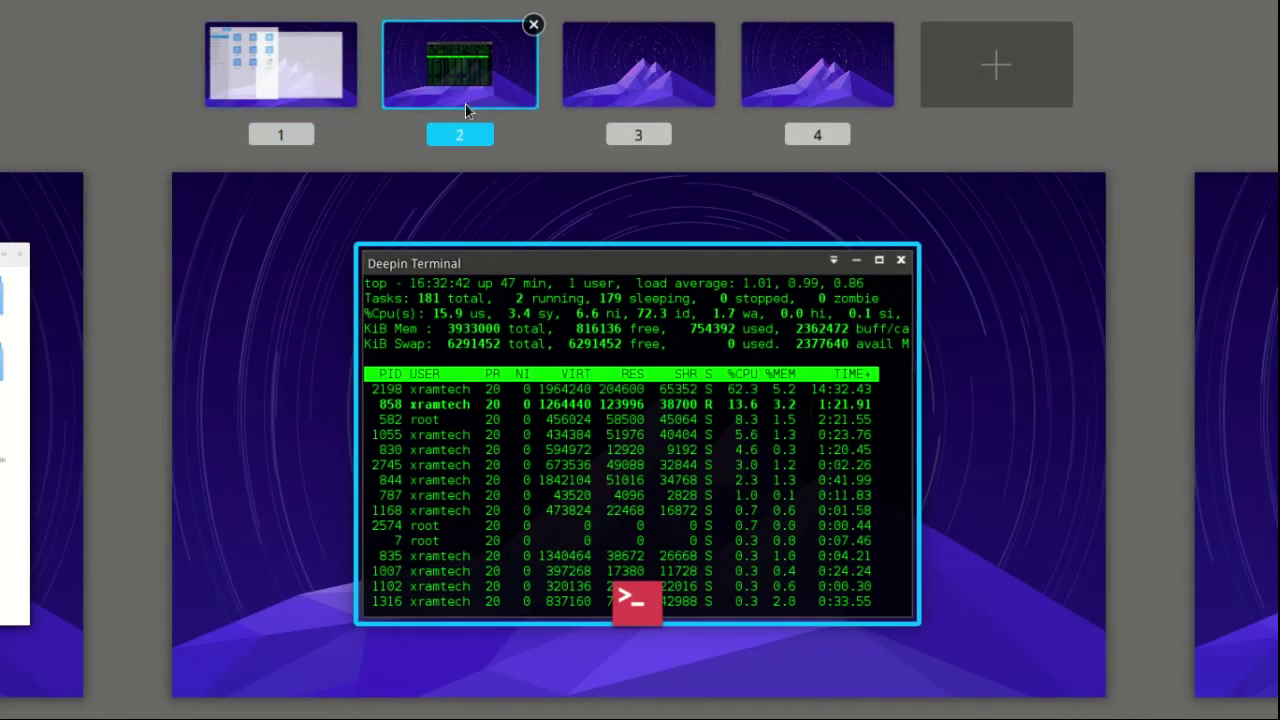
left_click(380, 417)
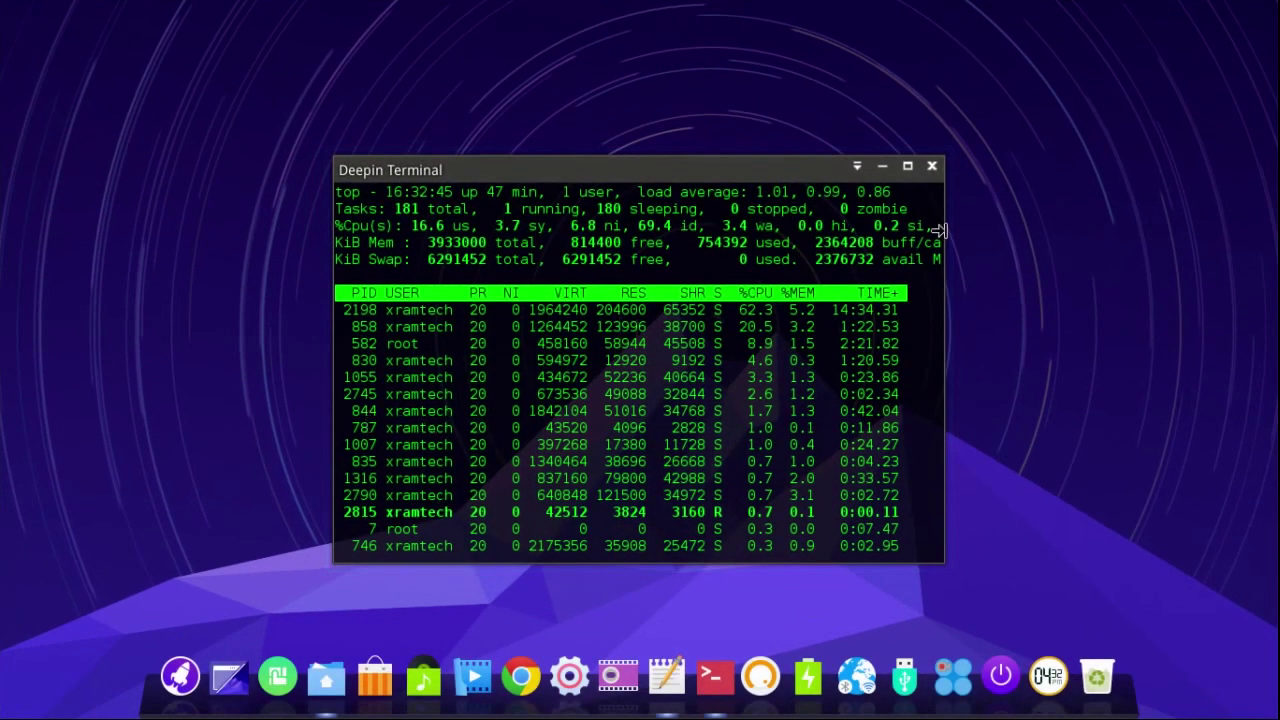
left_click(884, 163)
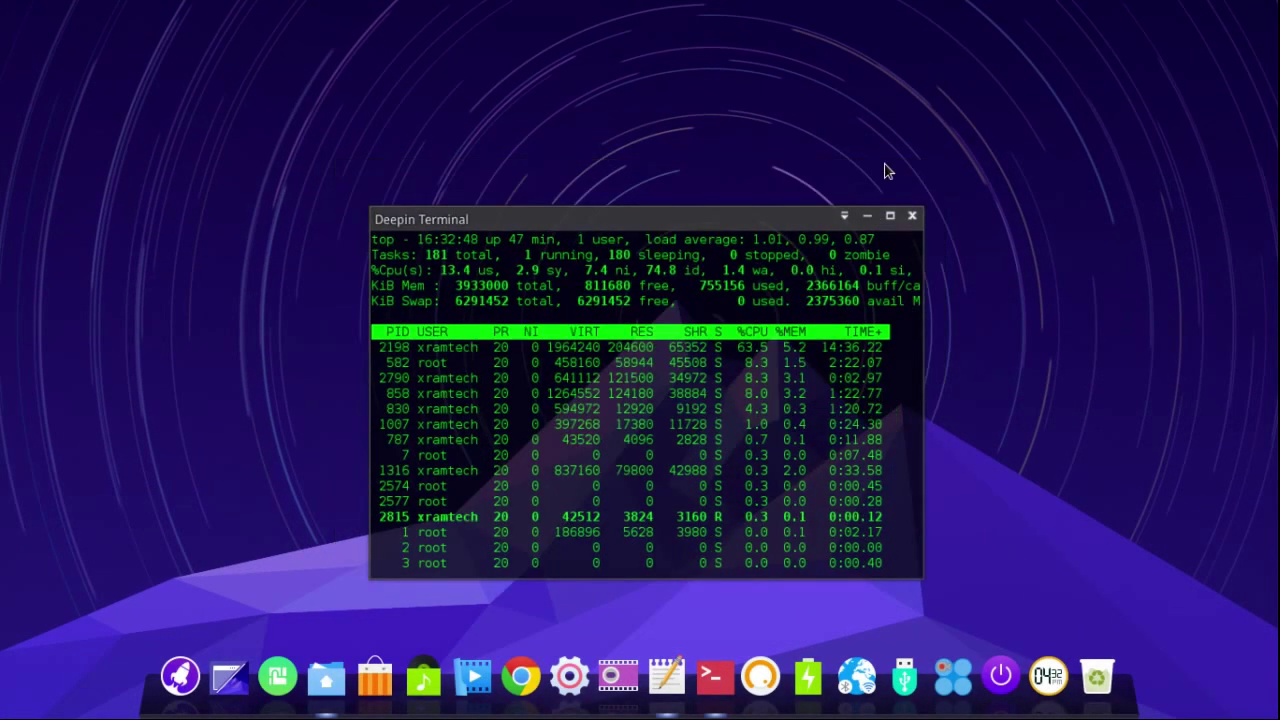
Close the Text Editor and Files windows on workspace 1 from the multitasking view.
left_click(277, 676)
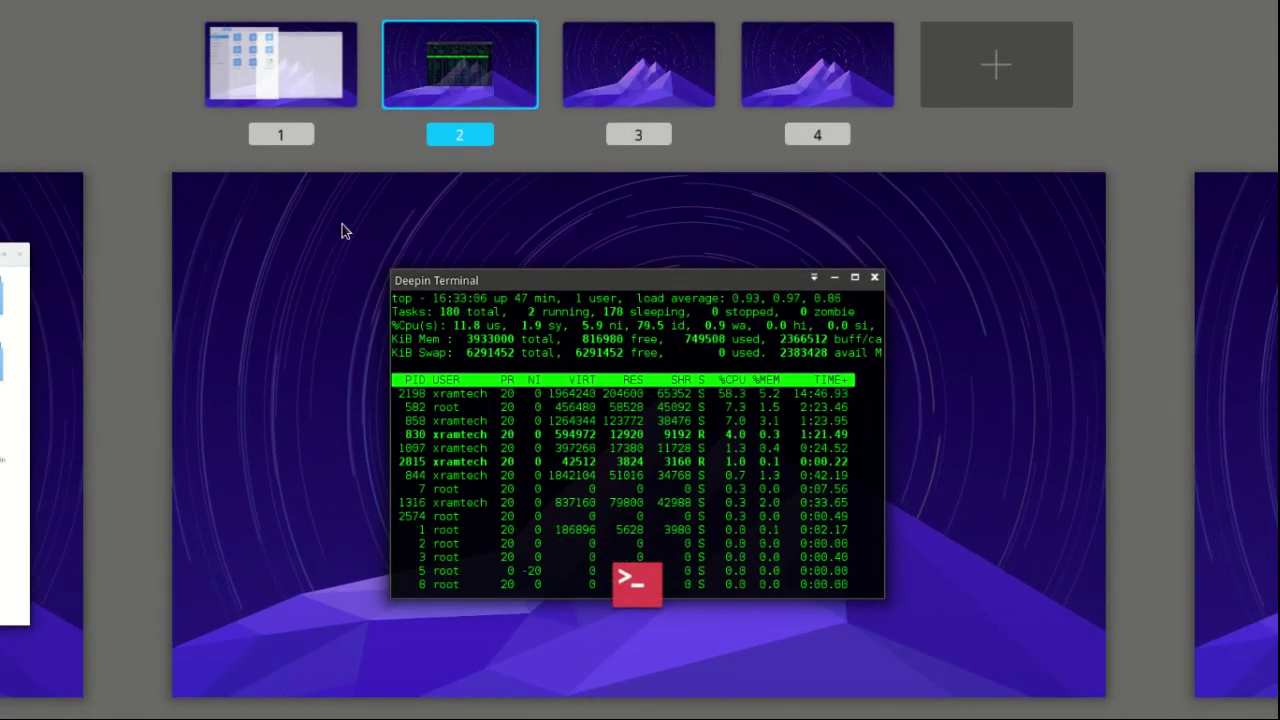
left_click(310, 80)
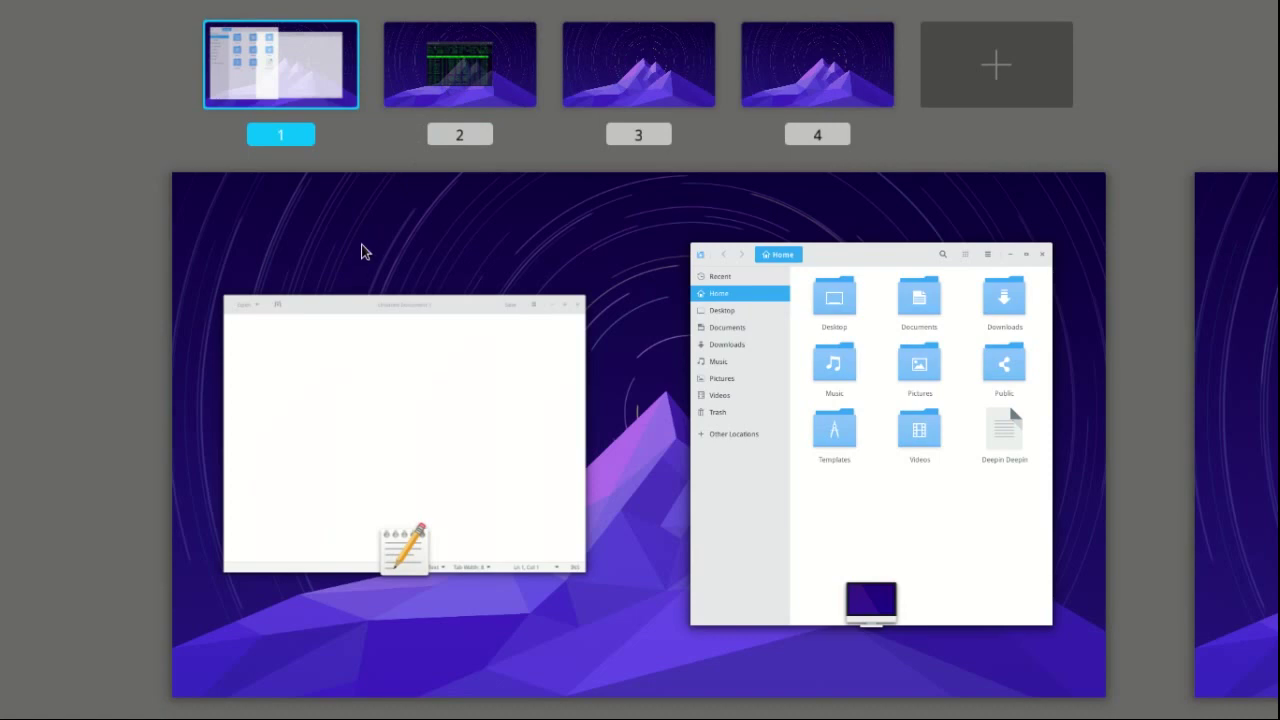
mouse_move(477, 305)
left_click(581, 298)
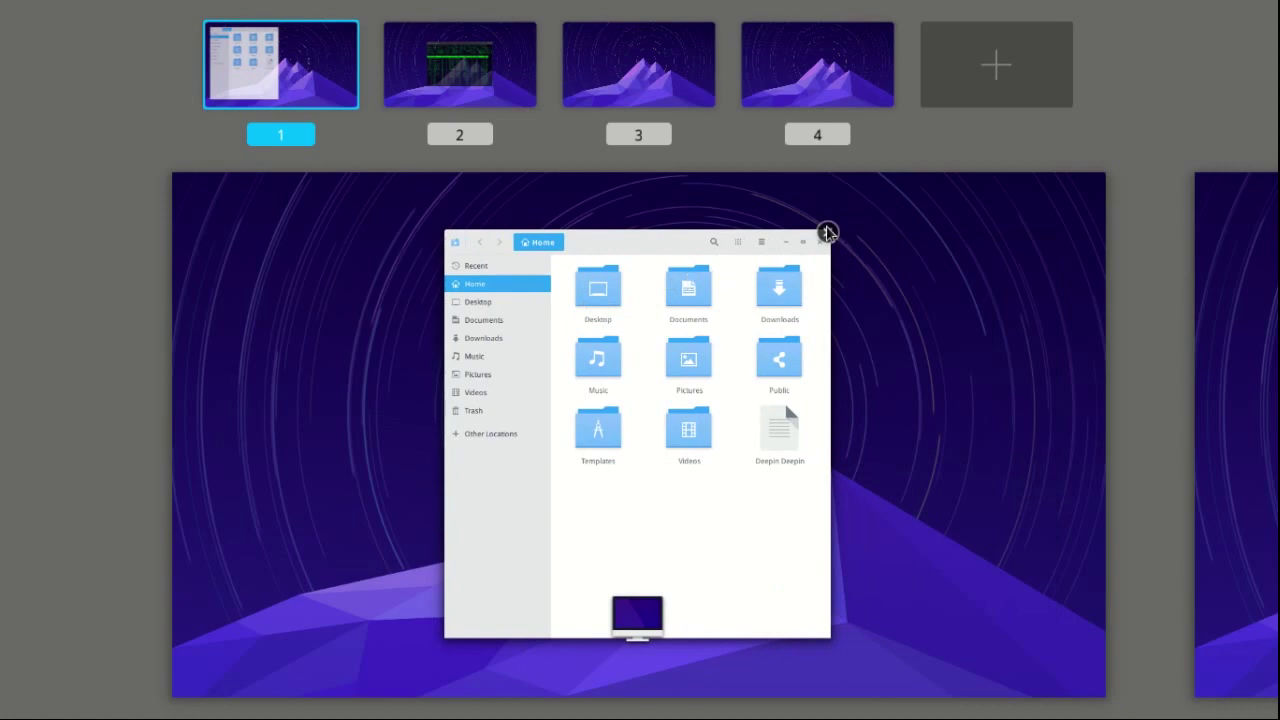
left_click(827, 232)
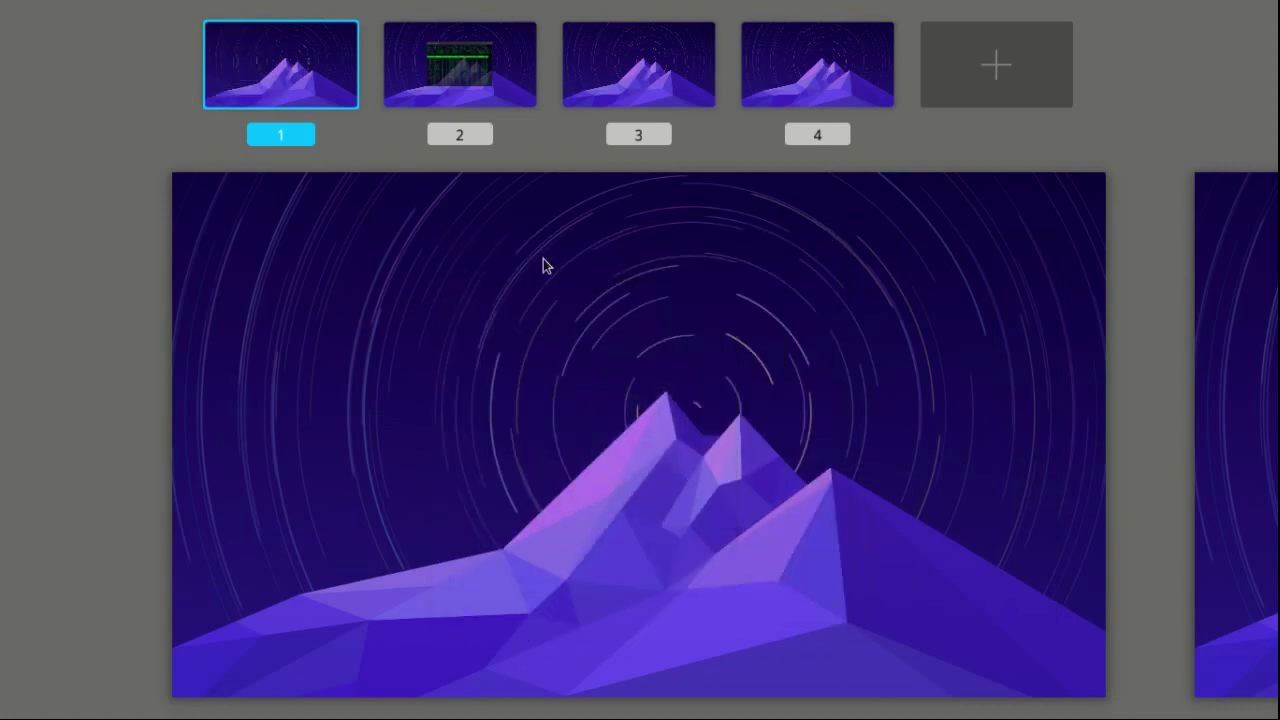
Close the terminal on workspace 2 from the multitasking view and return to the desktop of workspace 1.
left_click(497, 62)
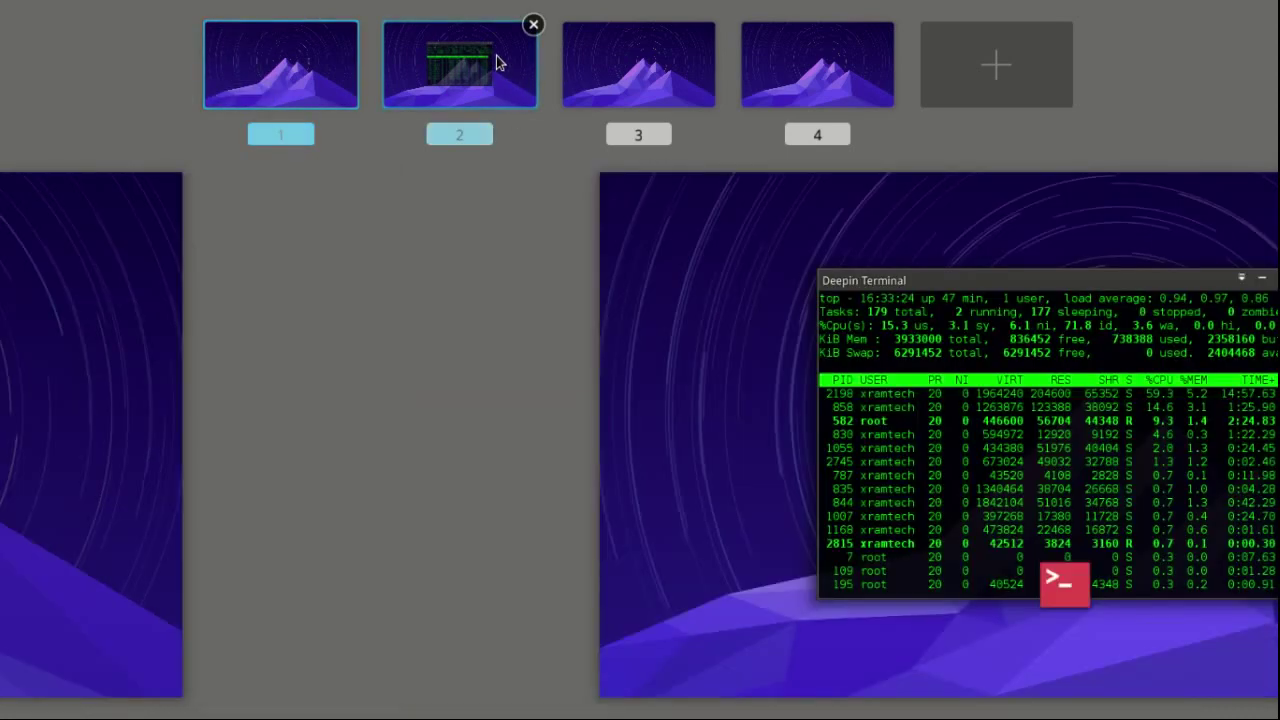
mouse_move(812, 276)
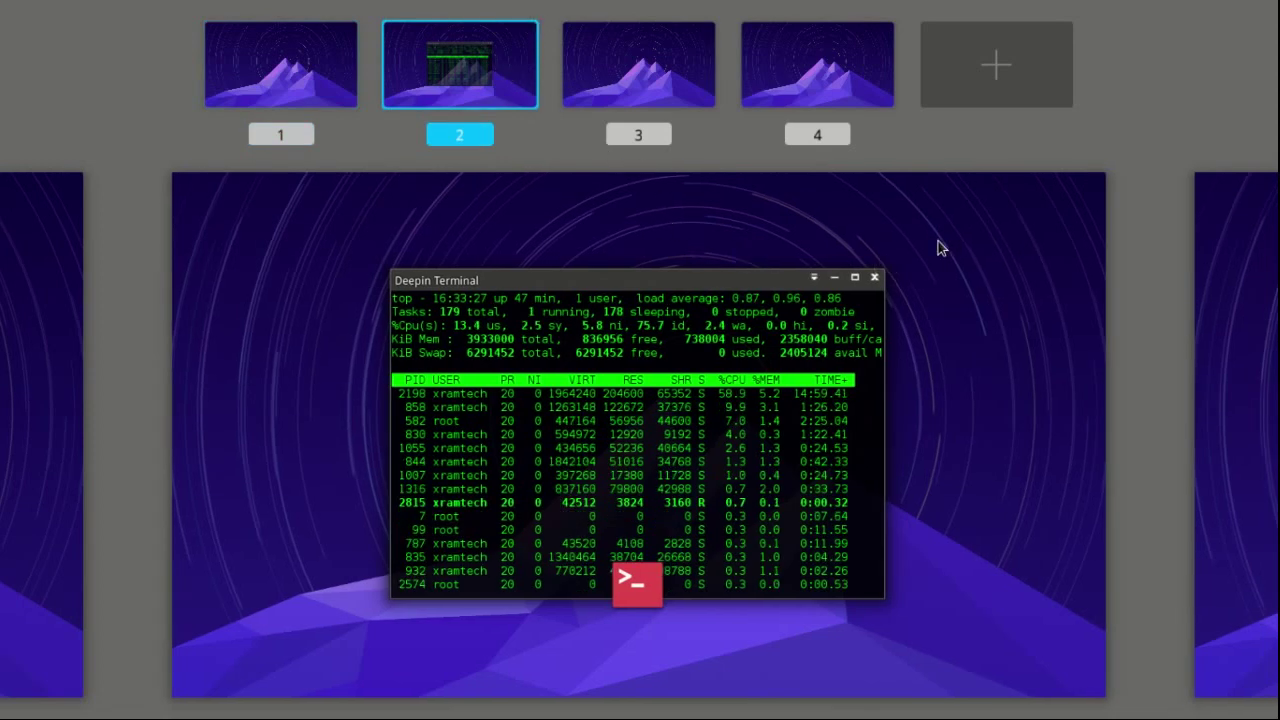
left_click(885, 268)
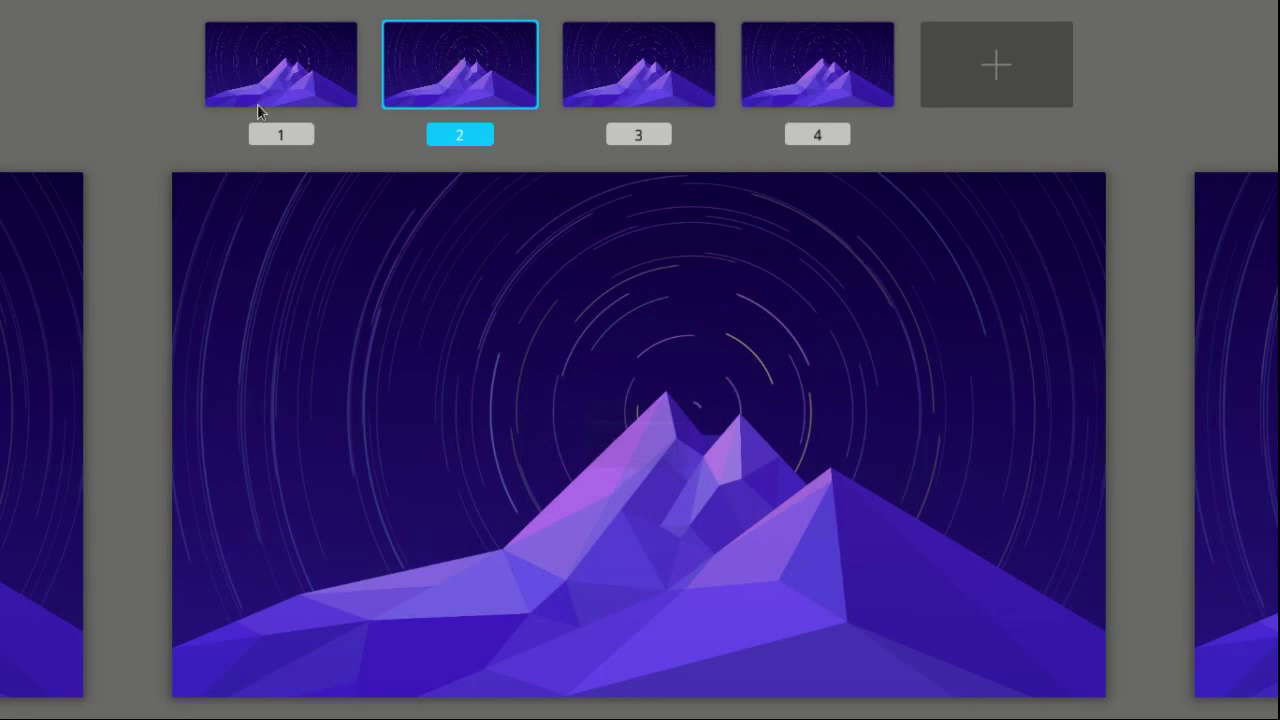
left_click(223, 69)
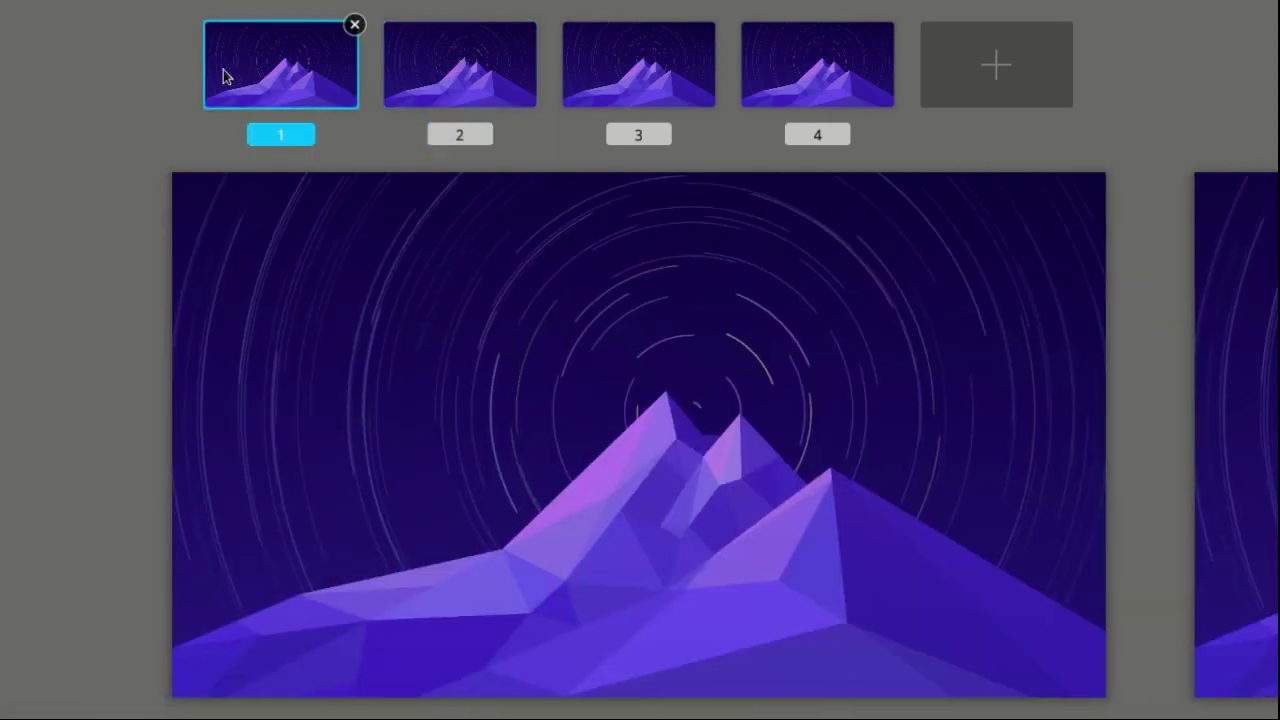
left_click(331, 390)
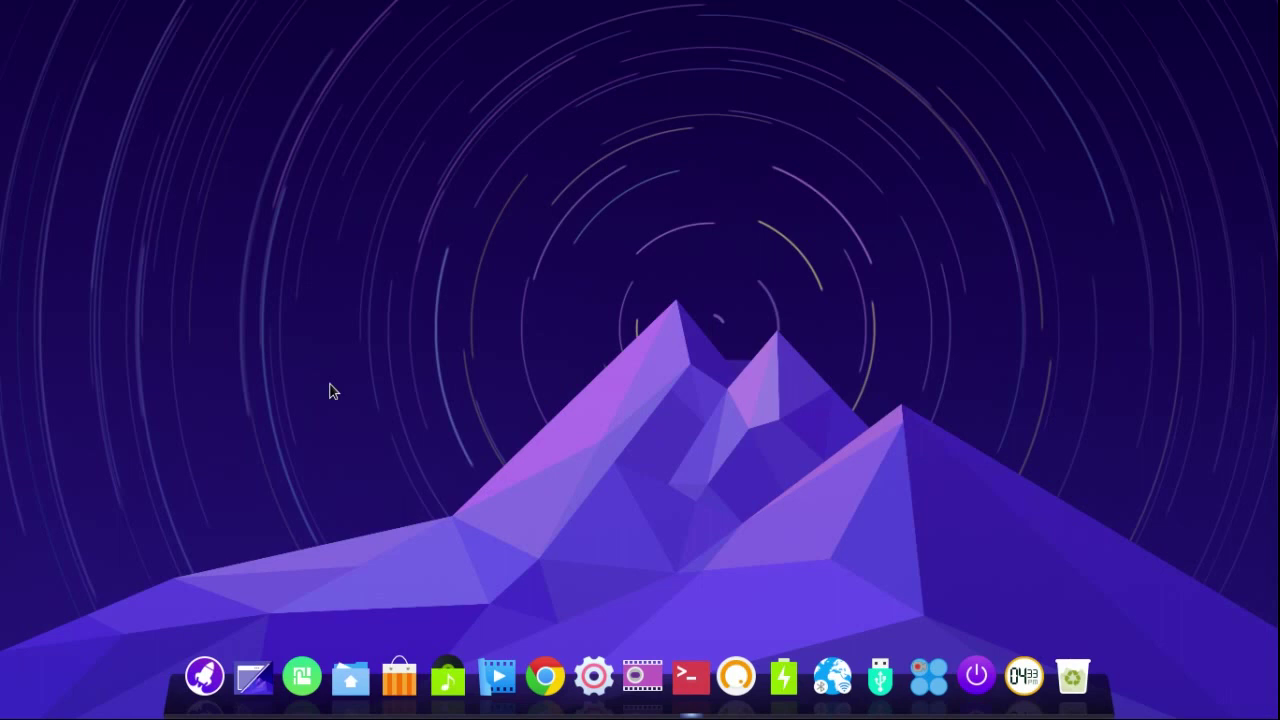
Open Deepin Store in a maximized window and show its Rankings page.
left_click(400, 680)
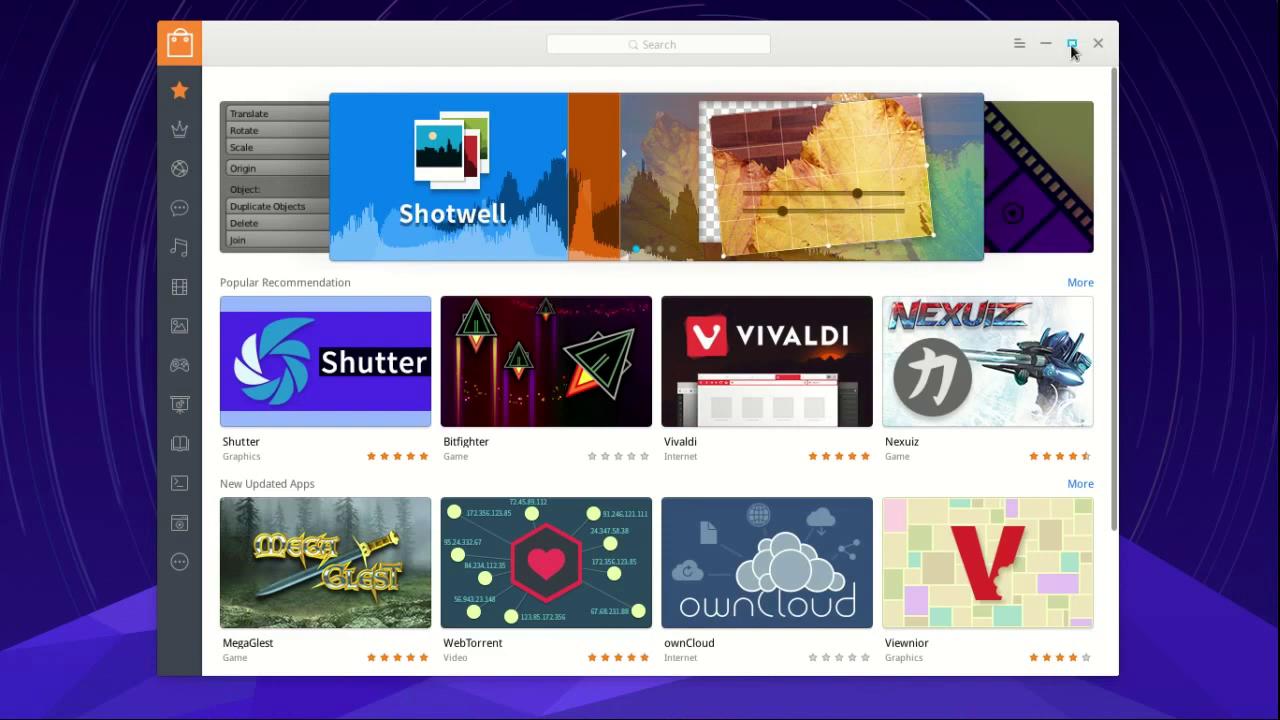
left_click(1071, 44)
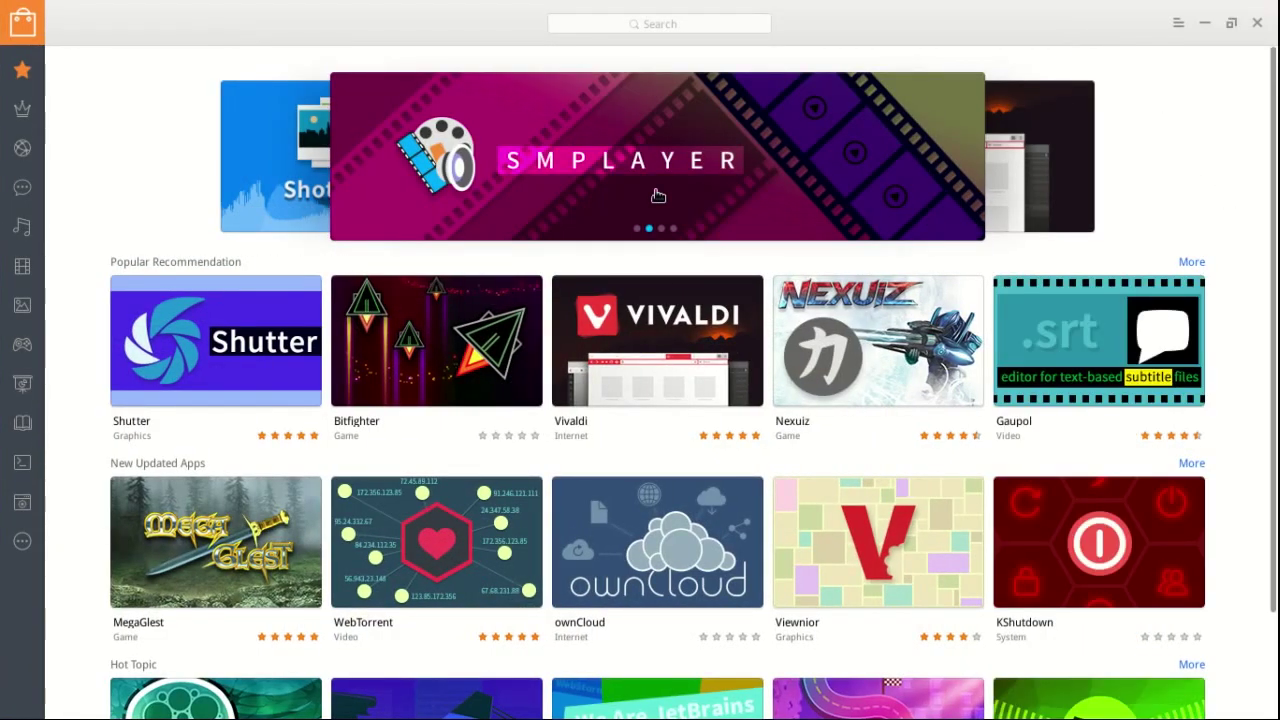
left_click(22, 109)
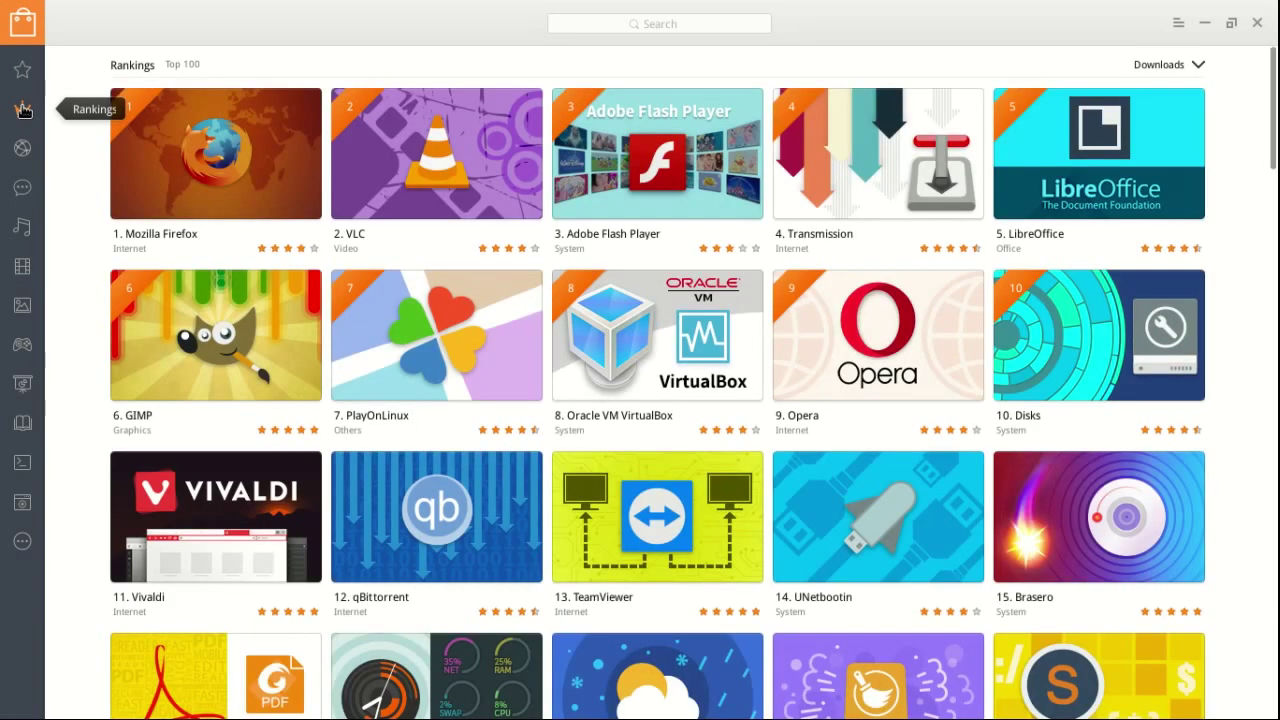
Examine the ten top-ranked applications in the store's Rankings and their install options.
mouse_move(187, 196)
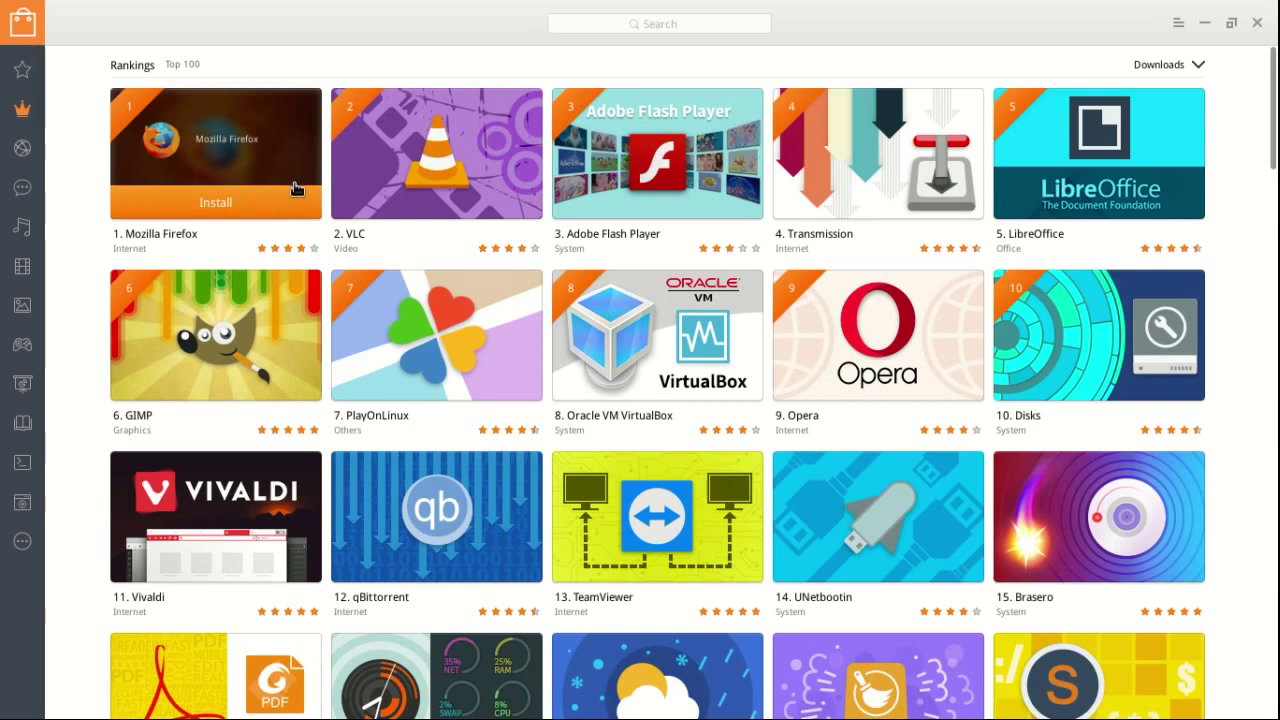
mouse_move(364, 177)
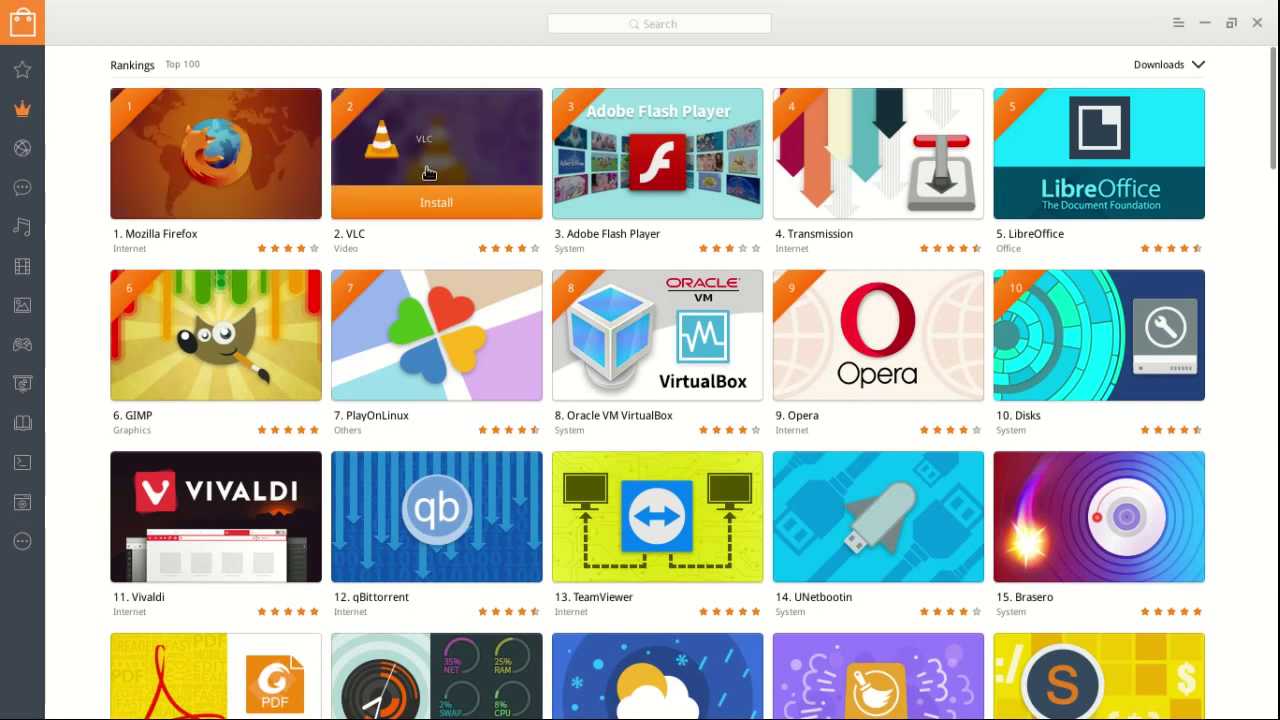
mouse_move(610, 155)
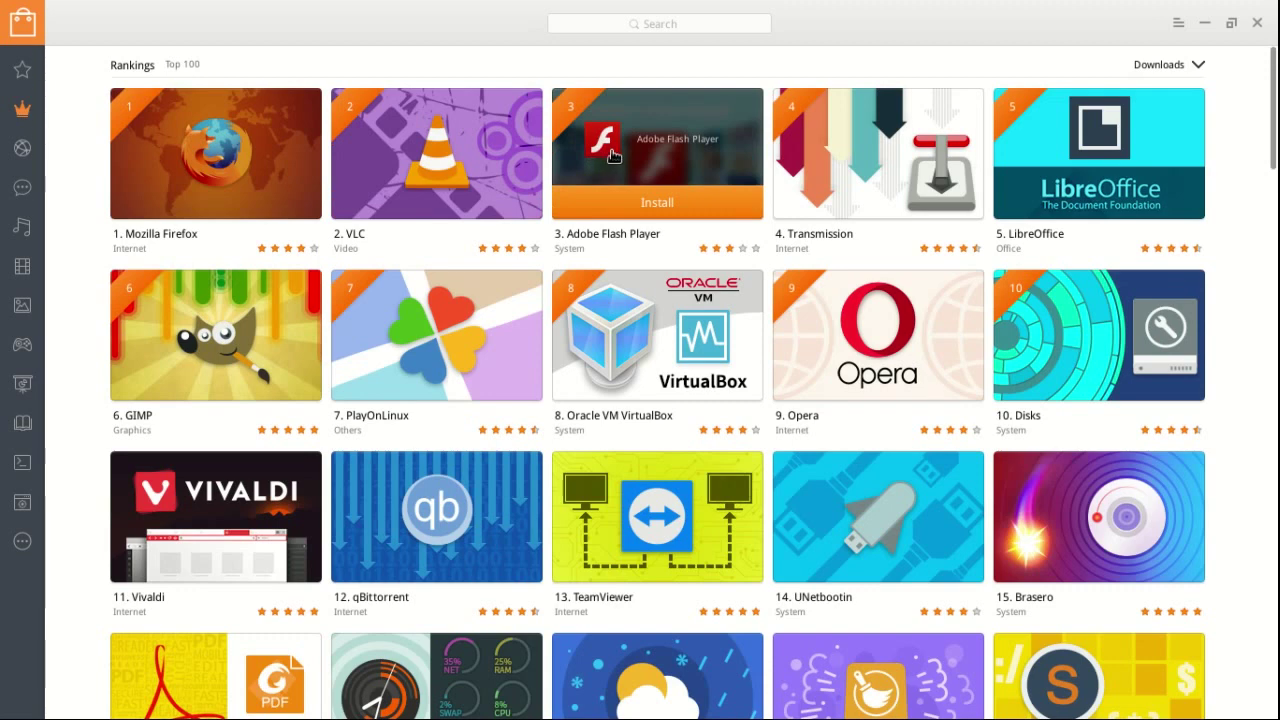
mouse_move(799, 175)
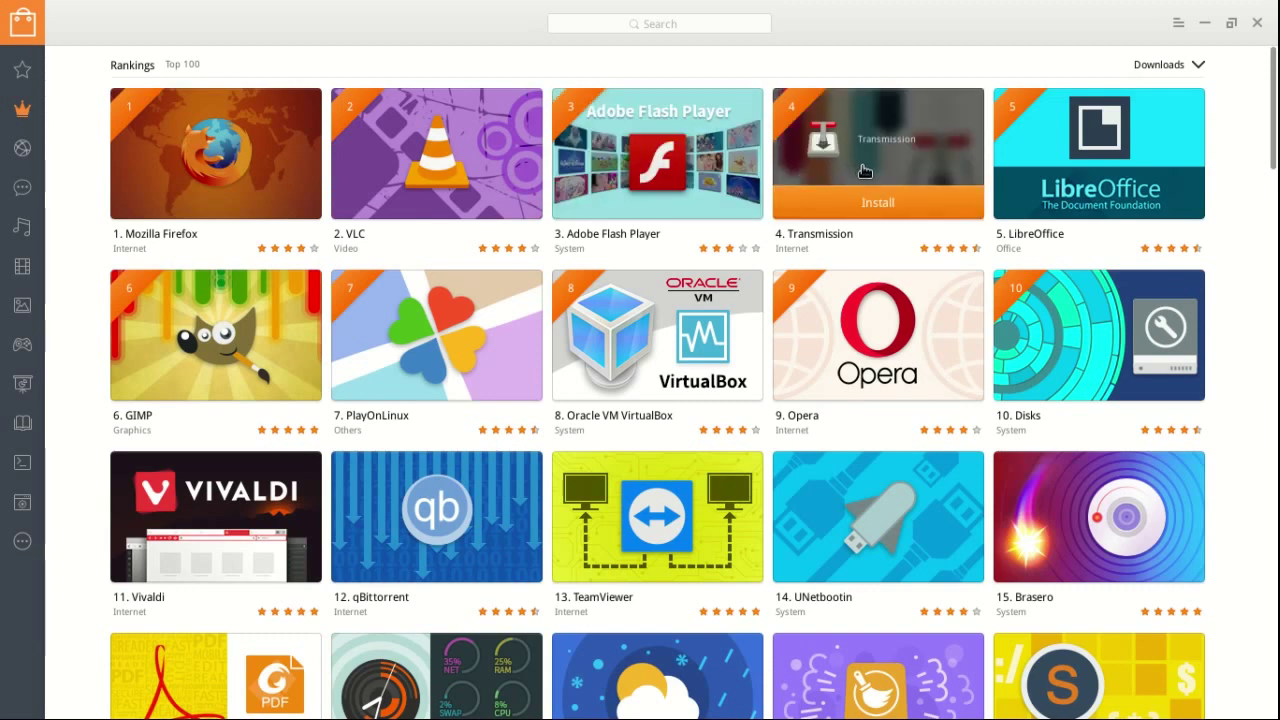
mouse_move(1040, 172)
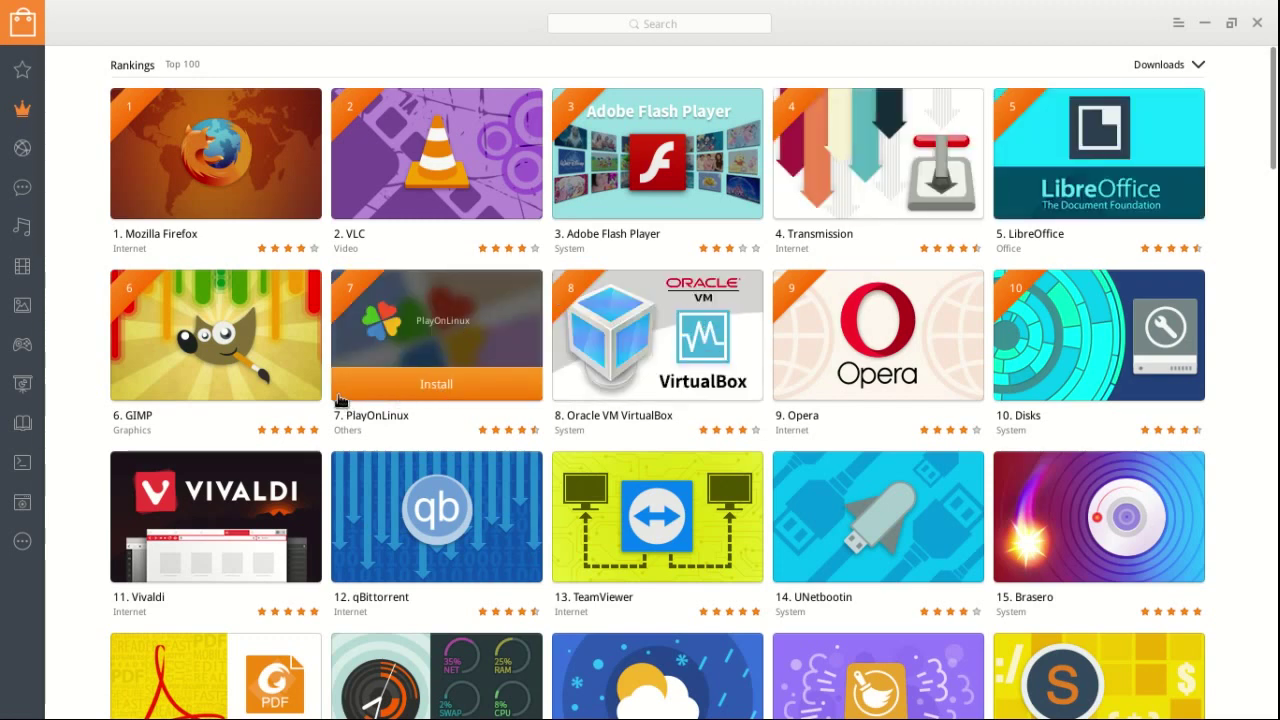
mouse_move(230, 338)
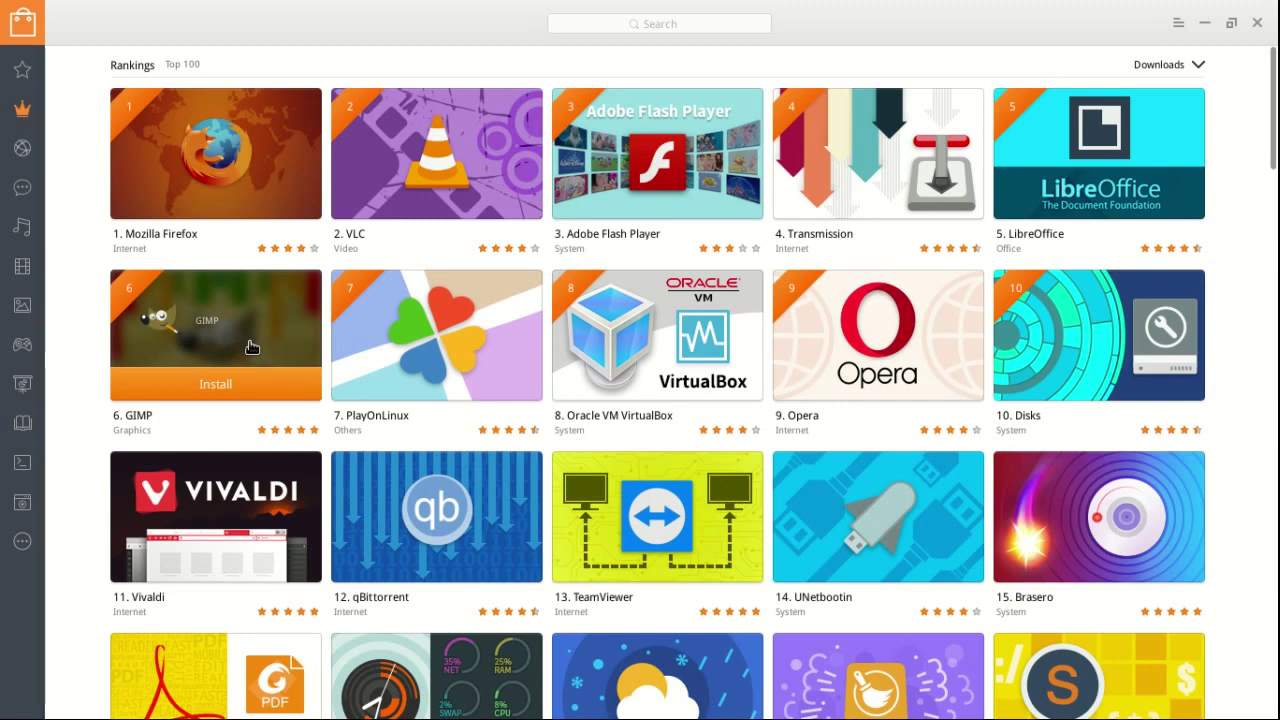
mouse_move(420, 366)
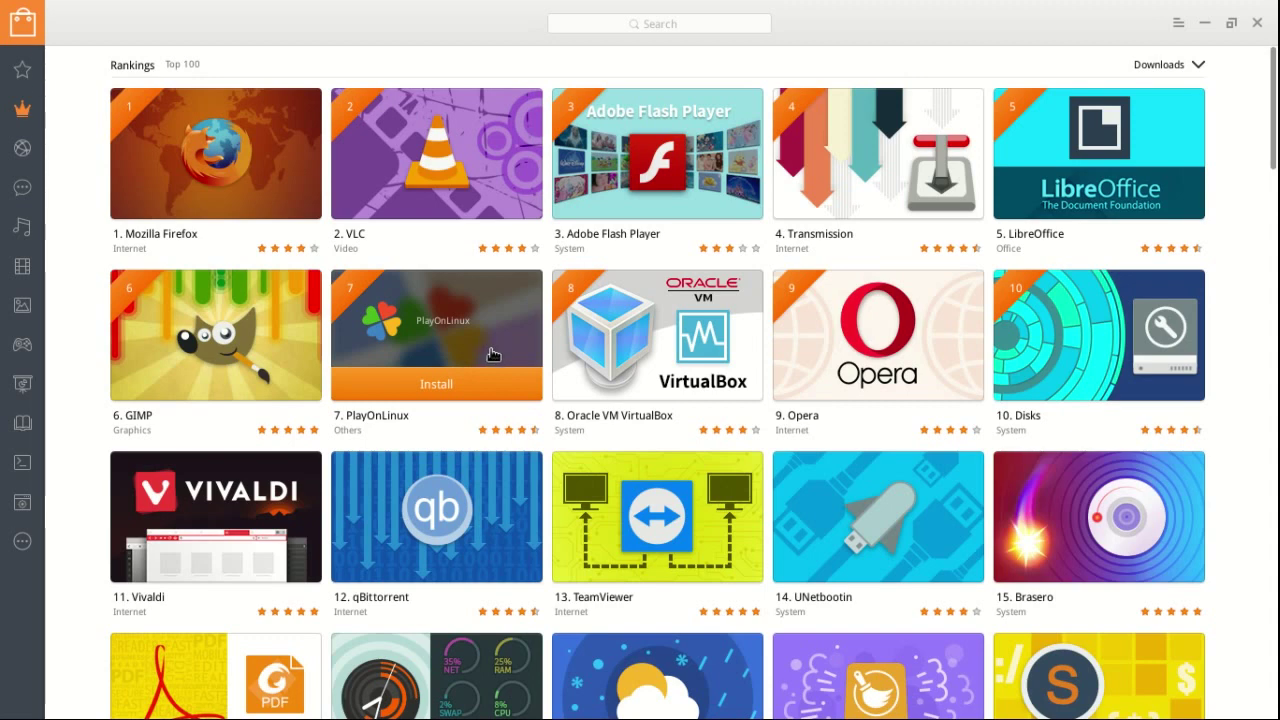
mouse_move(657, 362)
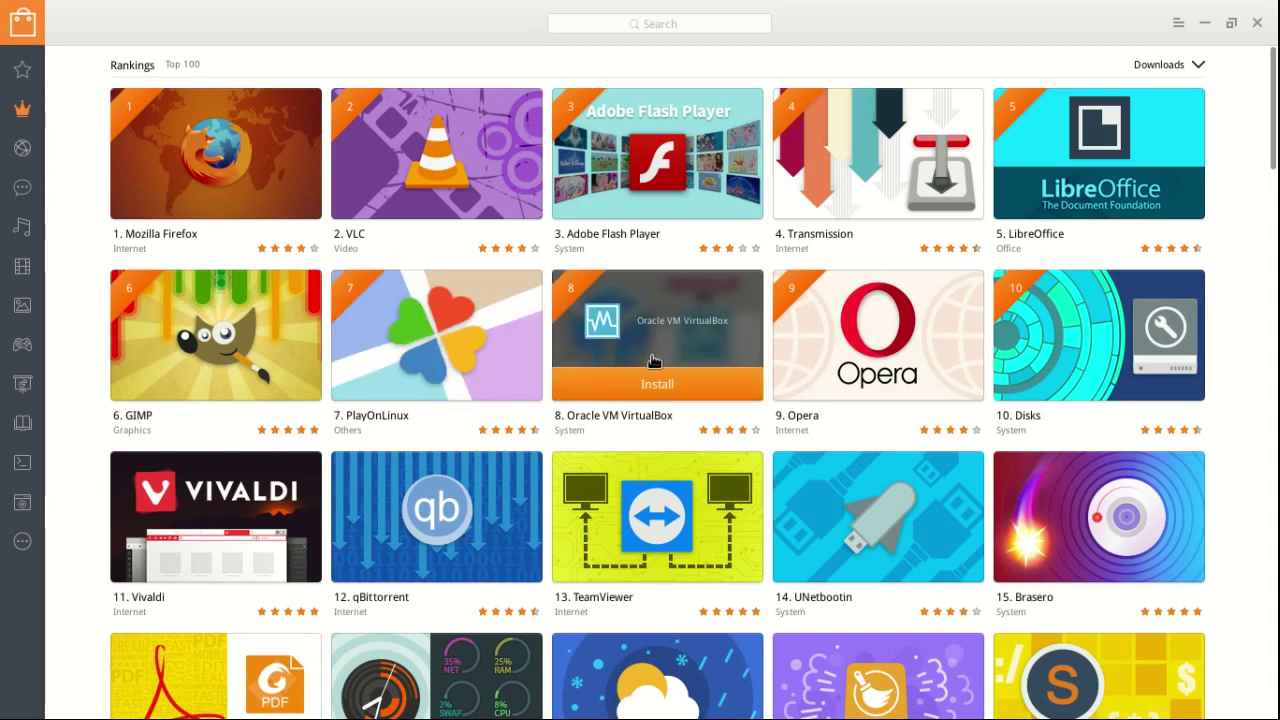
mouse_move(840, 360)
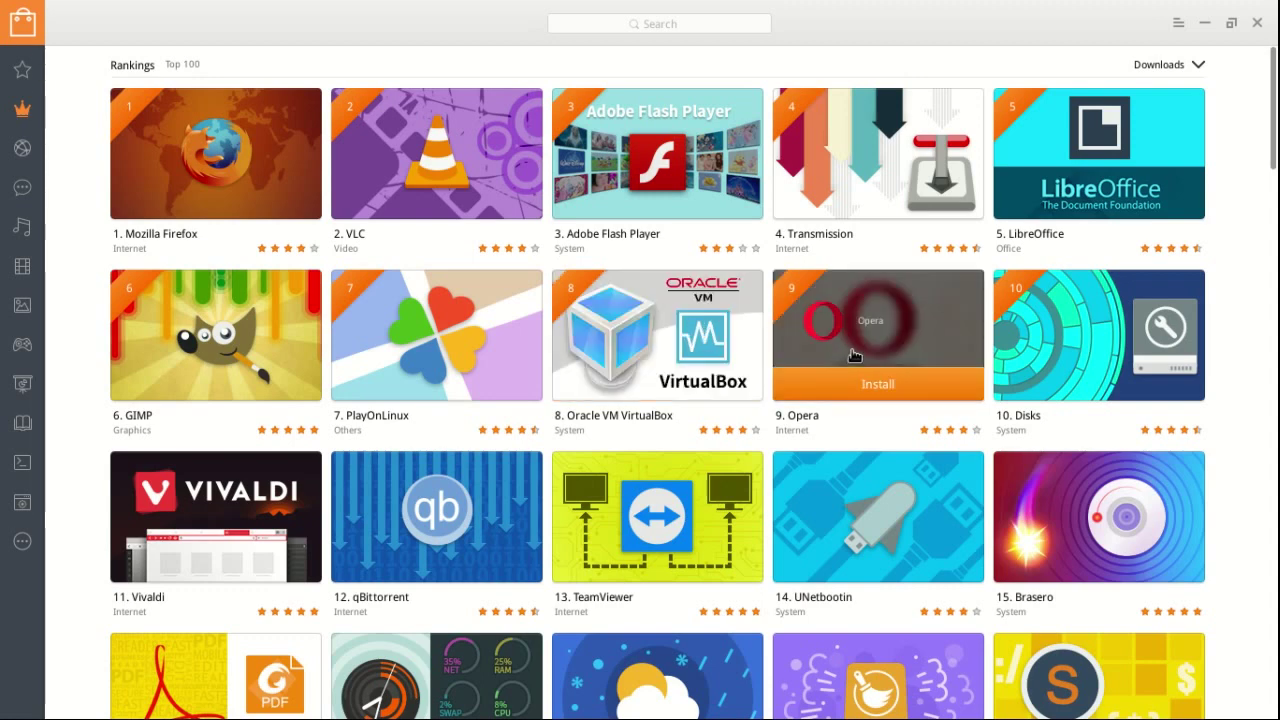
mouse_move(1085, 350)
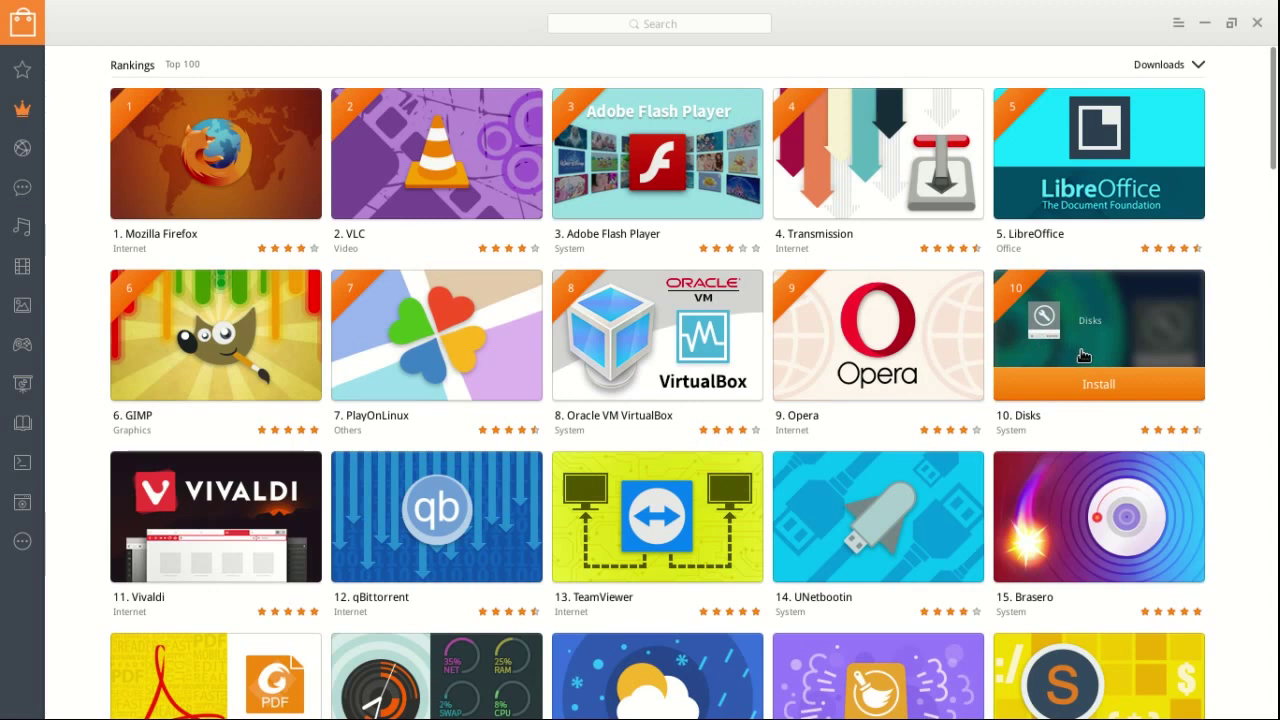
Browse the store's Internet, Chat, music, Video and Graphics categories in order.
left_click(22, 148)
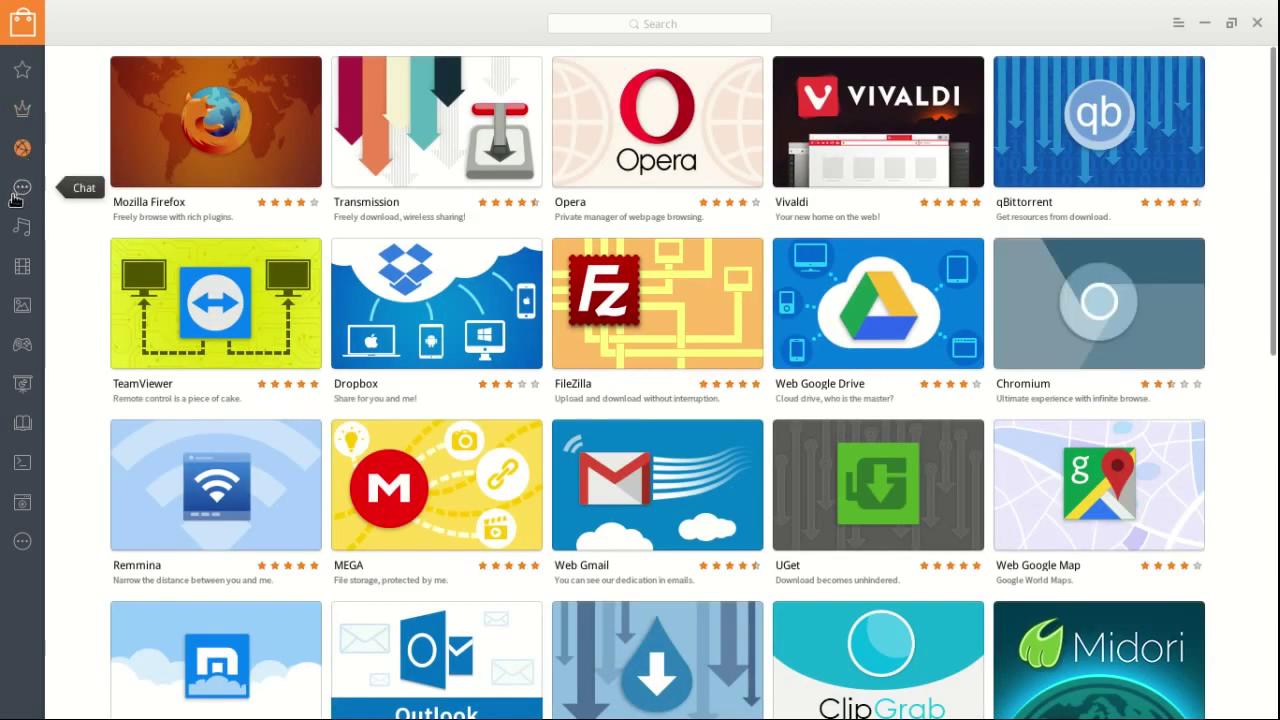
left_click(20, 191)
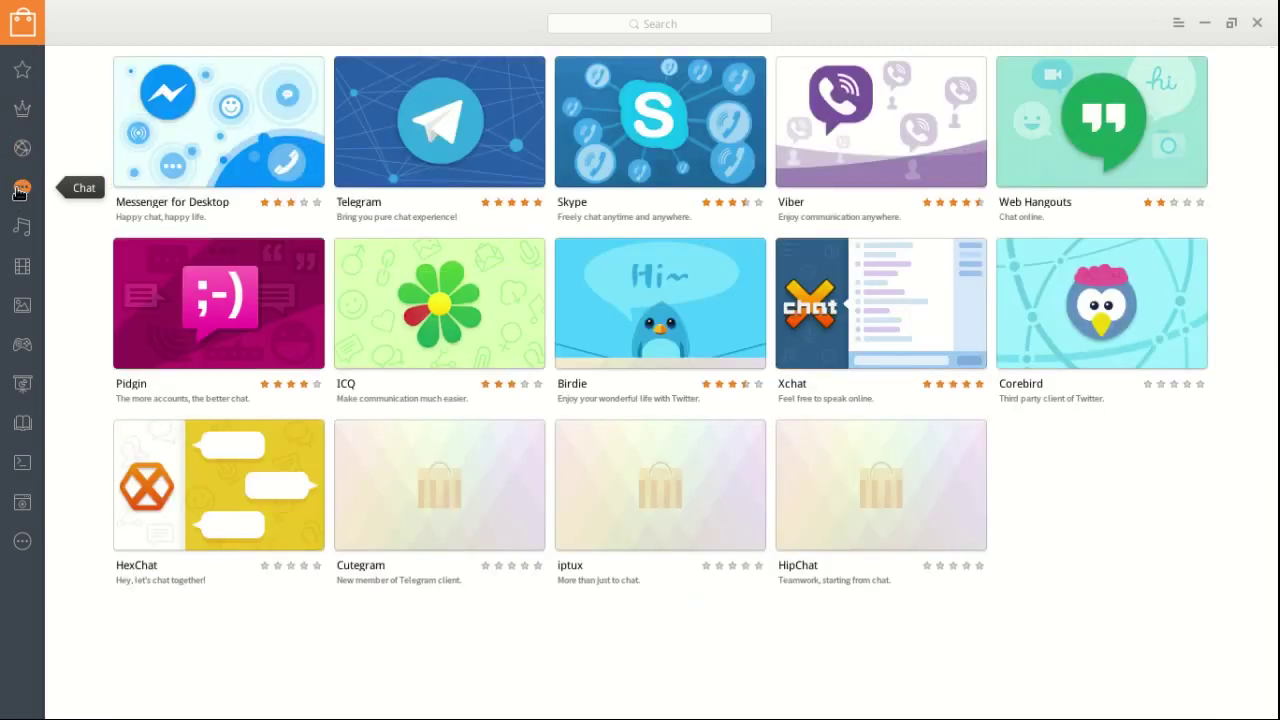
left_click(18, 229)
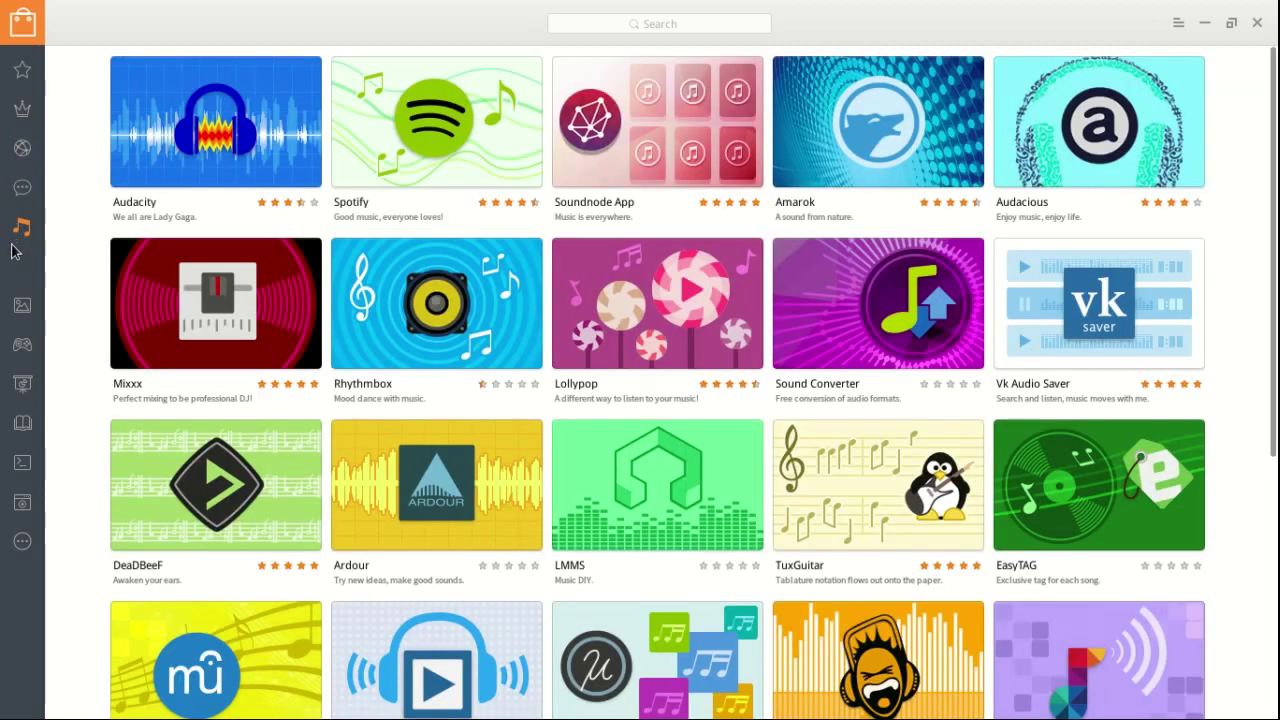
left_click(24, 266)
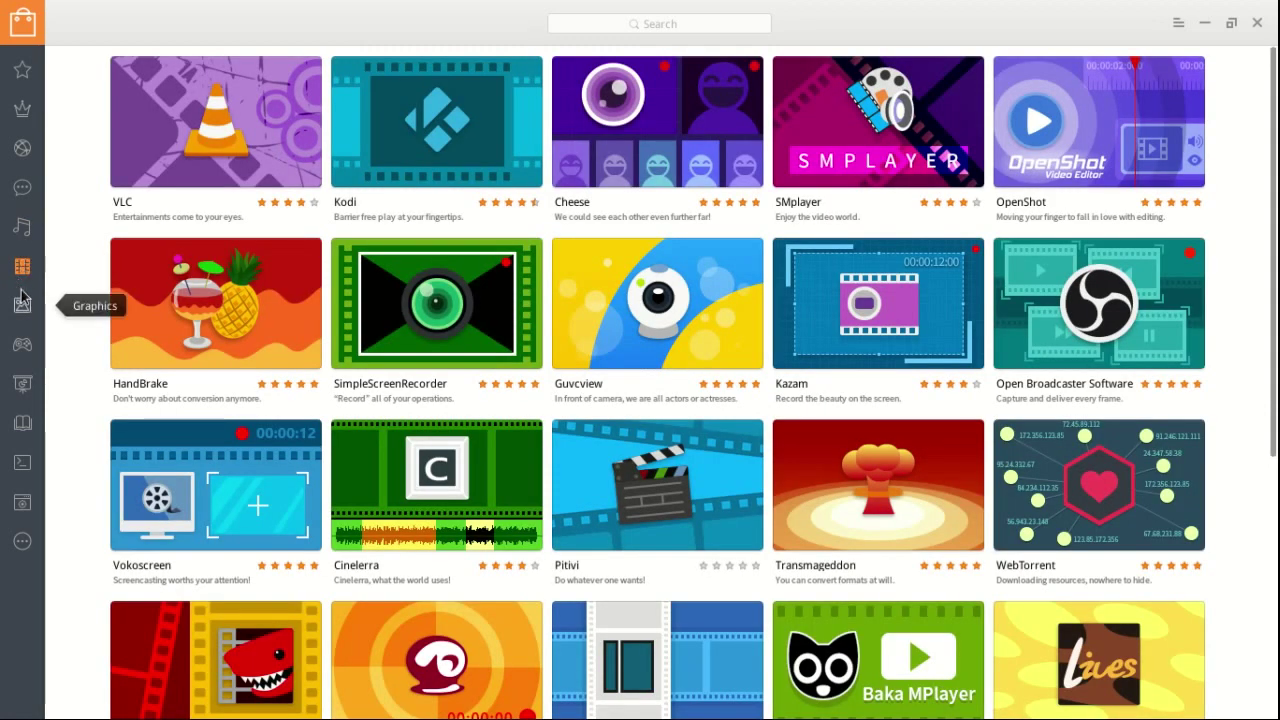
left_click(23, 307)
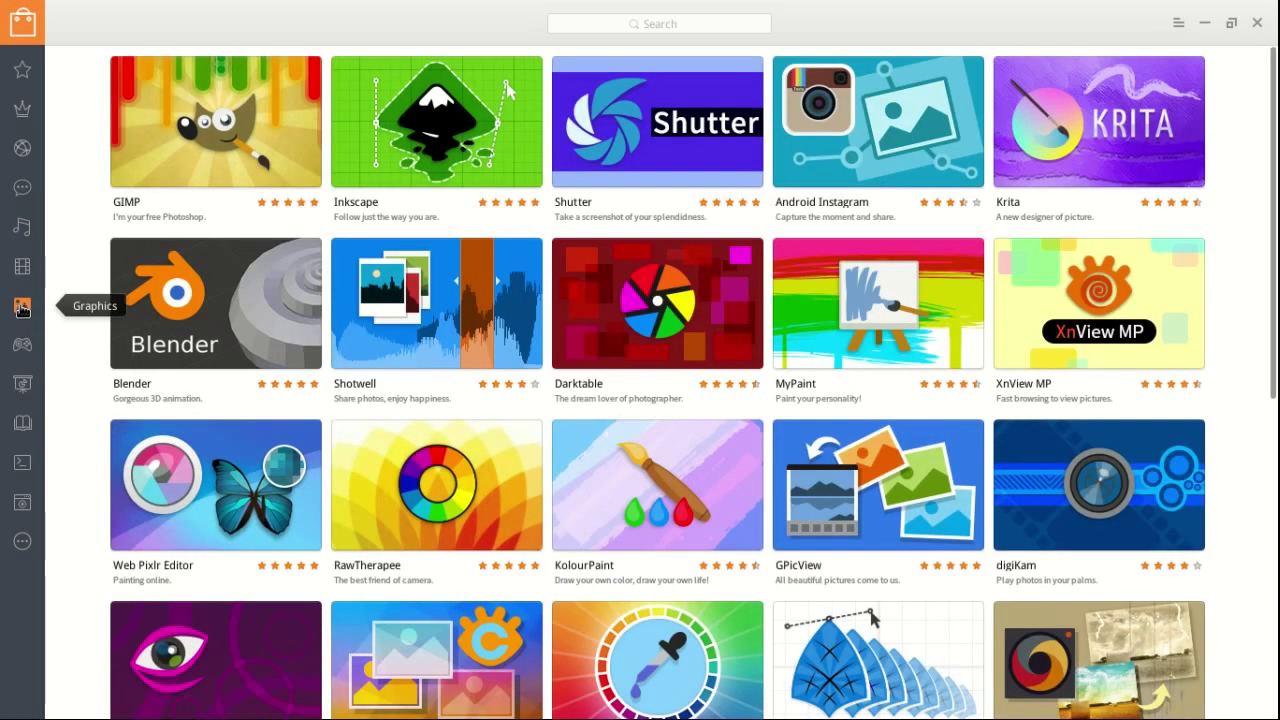
Browse the store's Game, Office, reading, Development, System and Others categories in order.
left_click(28, 348)
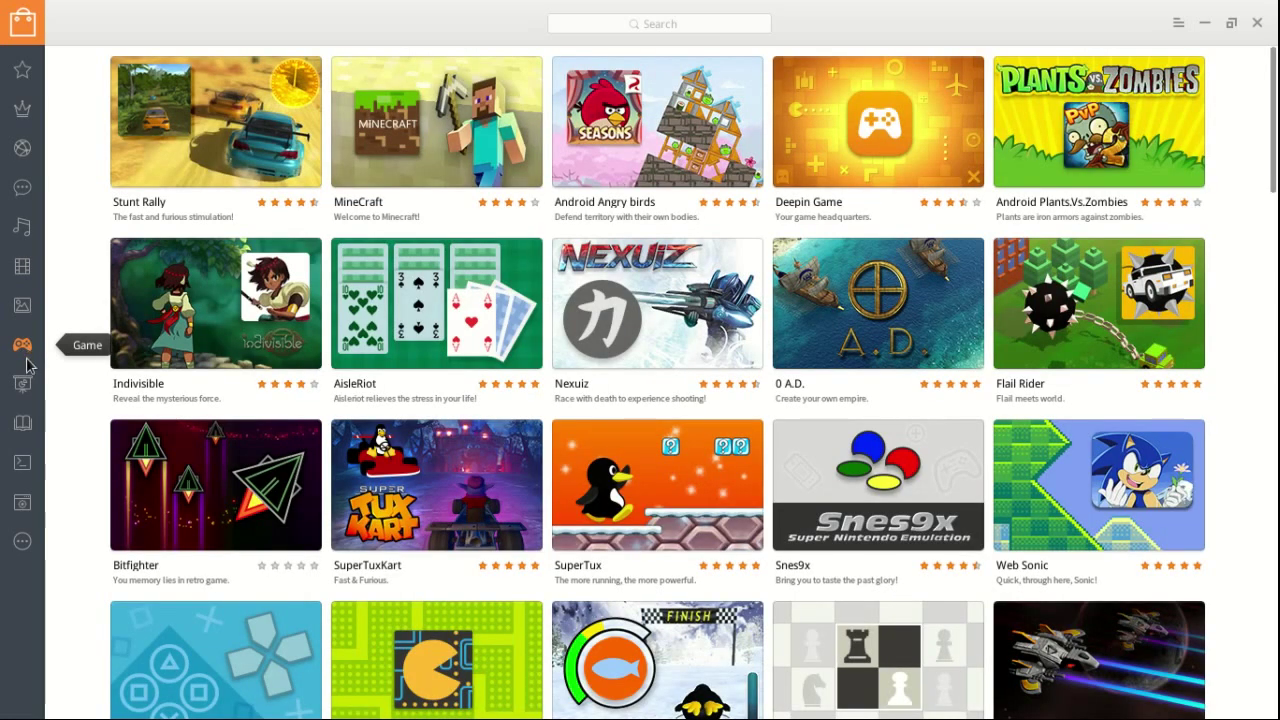
left_click(24, 383)
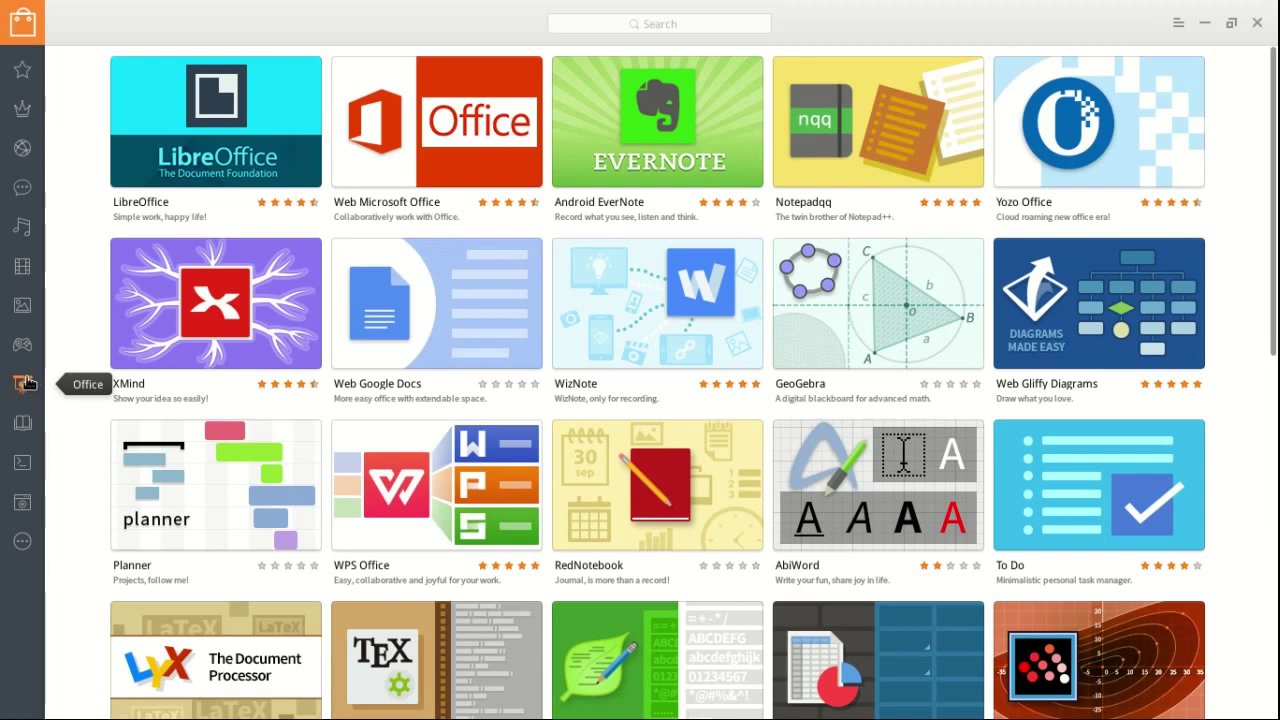
left_click(27, 427)
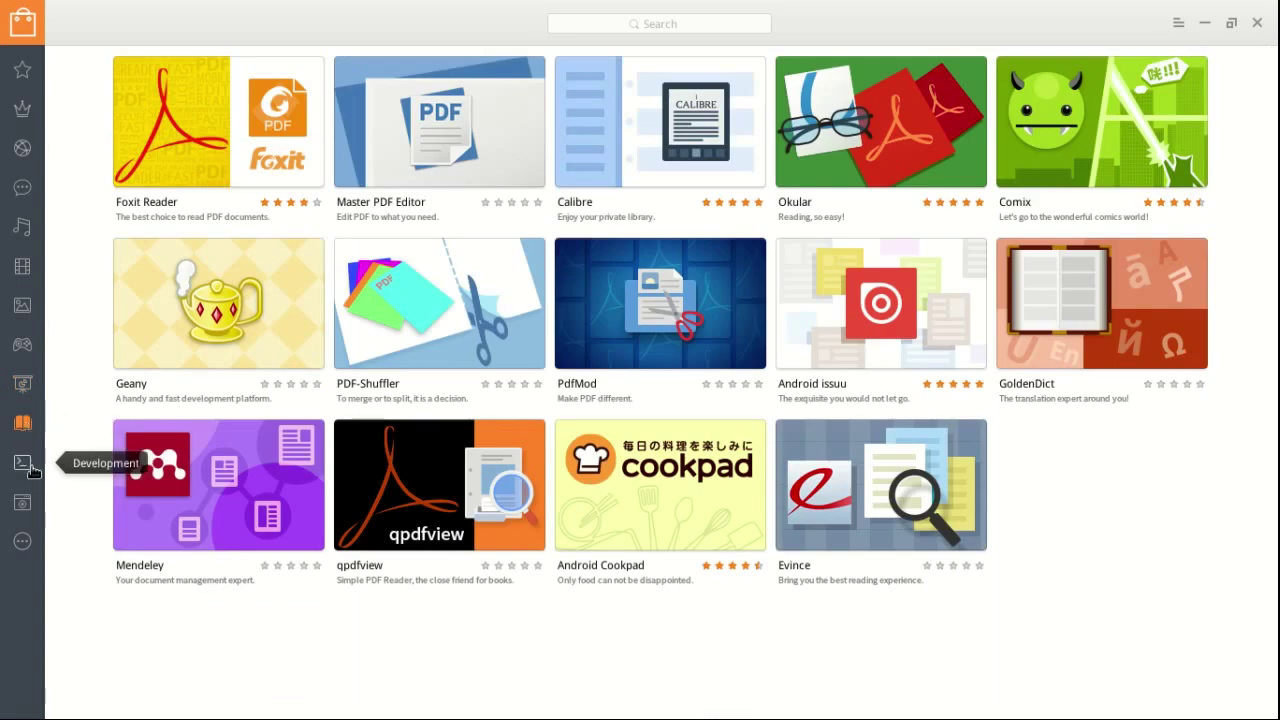
left_click(33, 470)
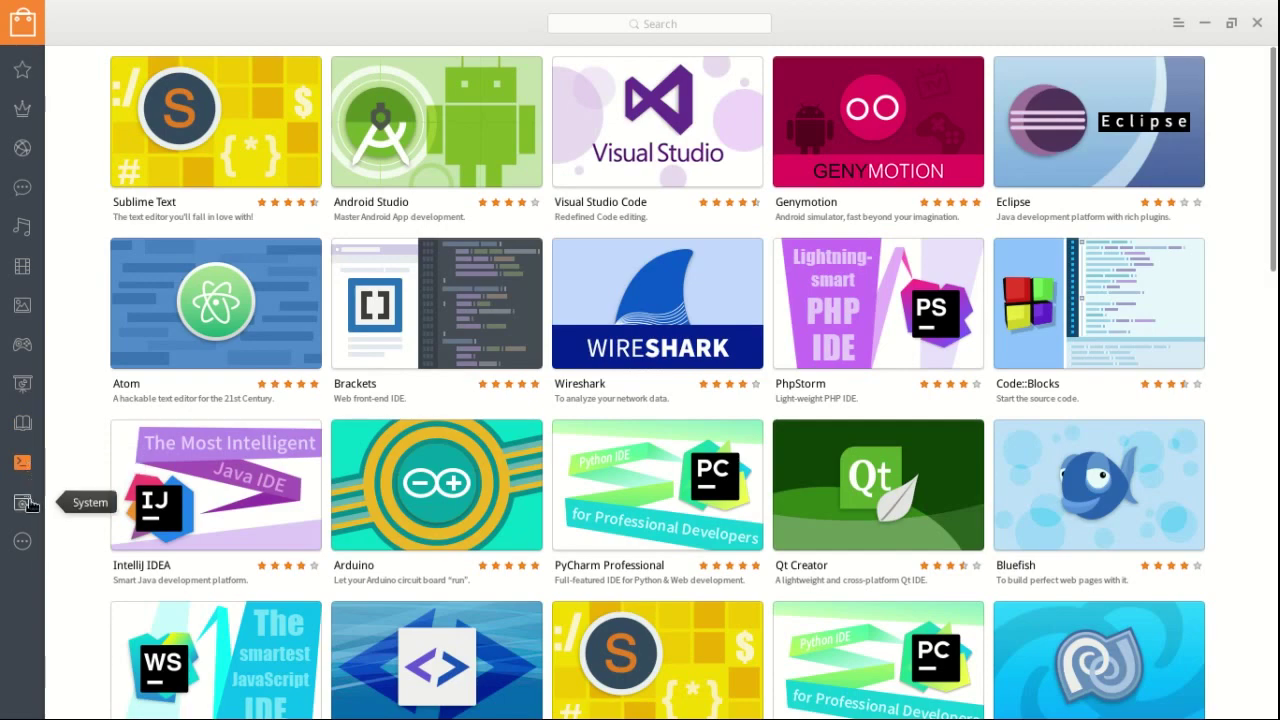
left_click(30, 505)
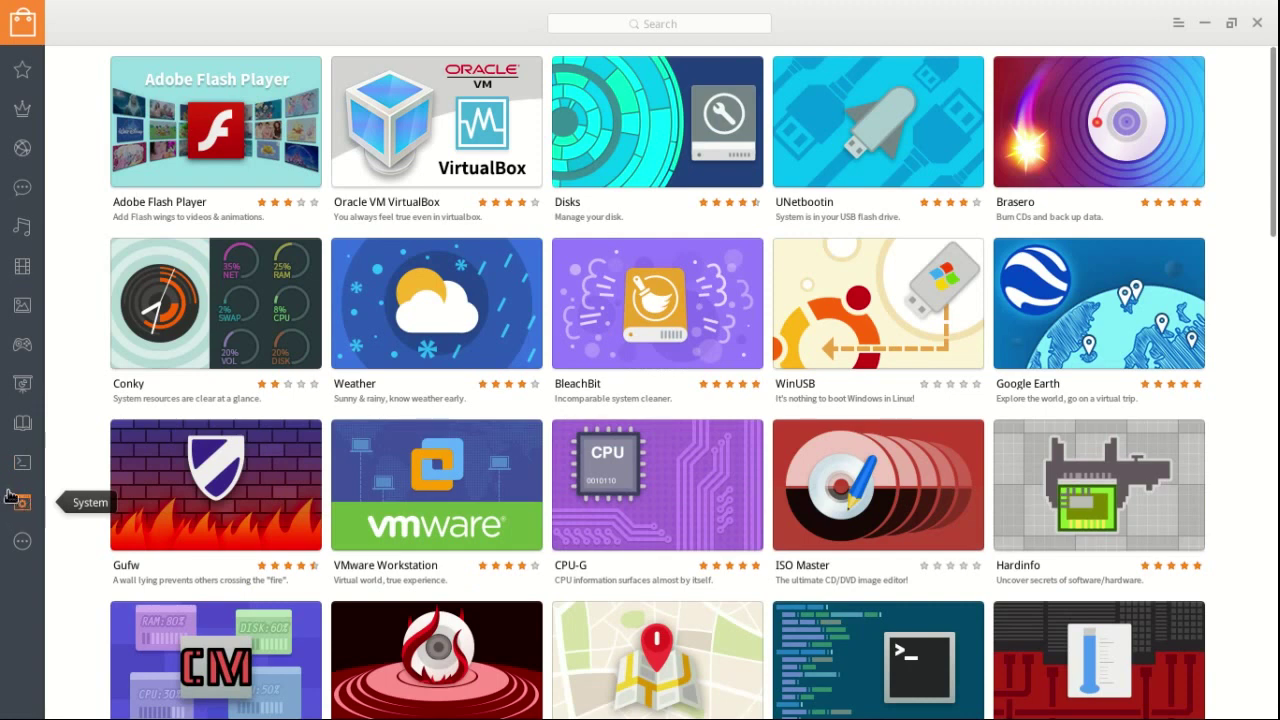
left_click(23, 541)
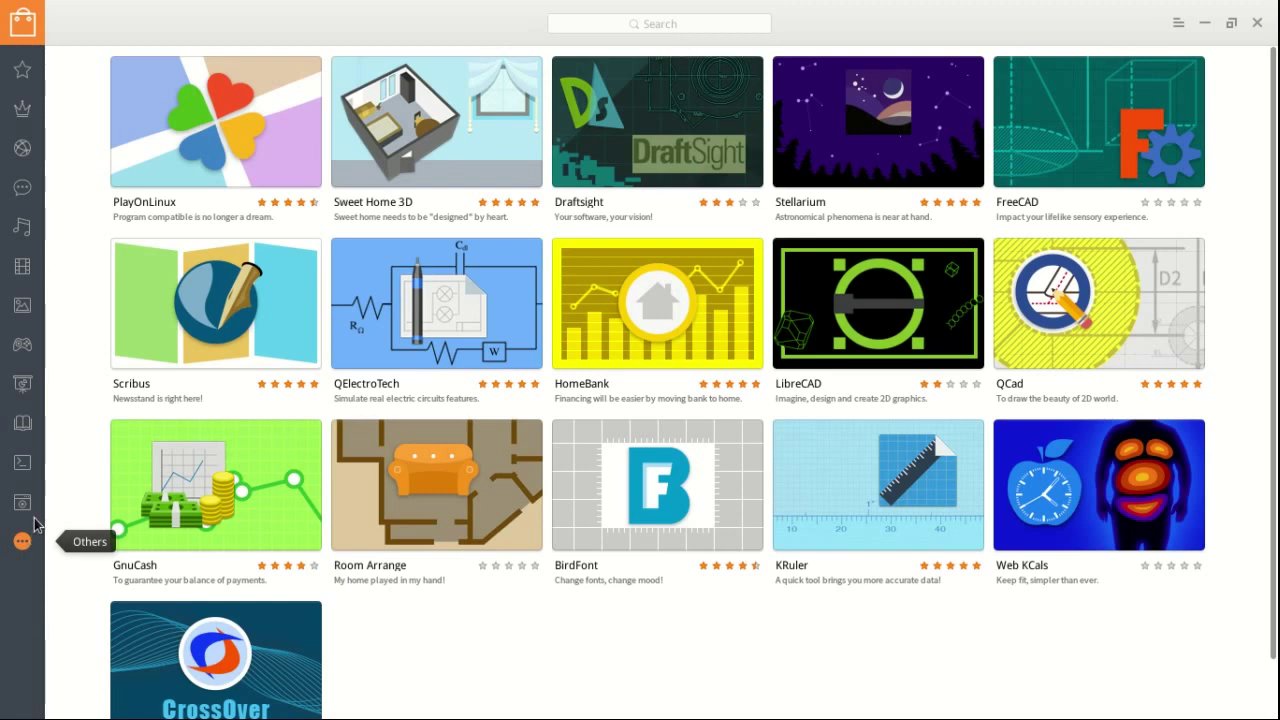
Close Deepin Store and bring up the desktop's full-screen power options.
left_click(1257, 24)
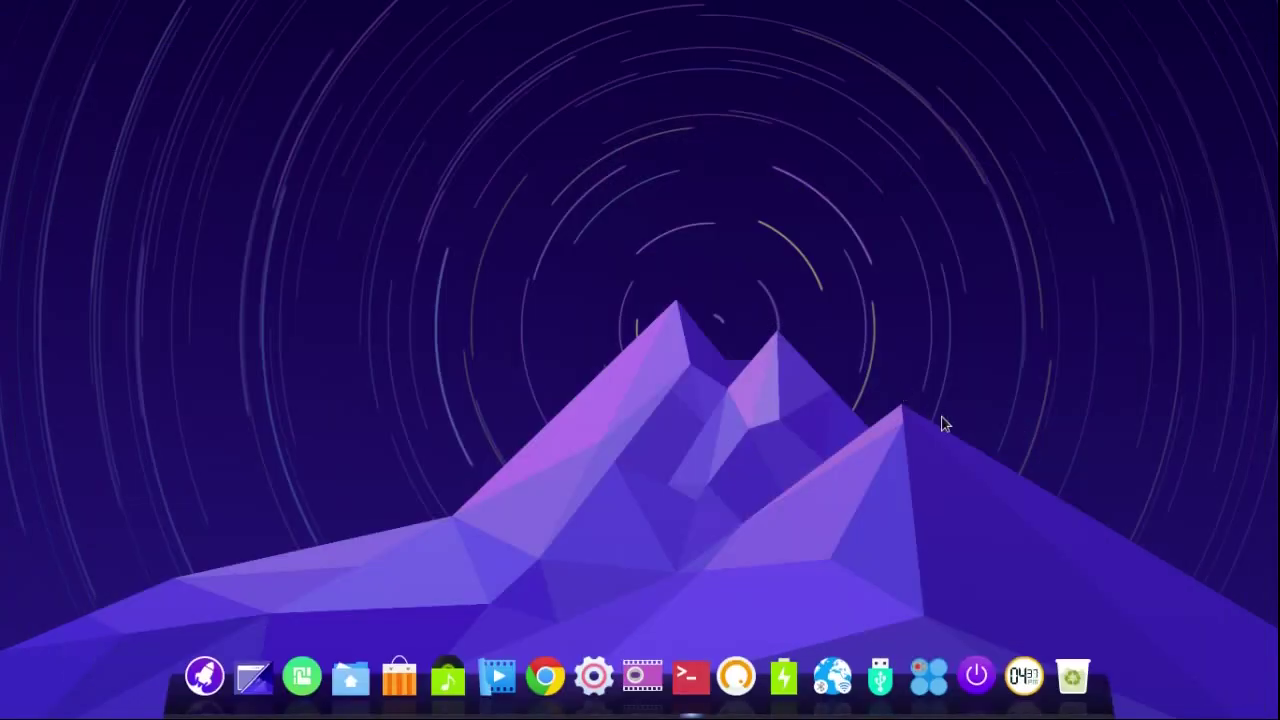
left_click(979, 678)
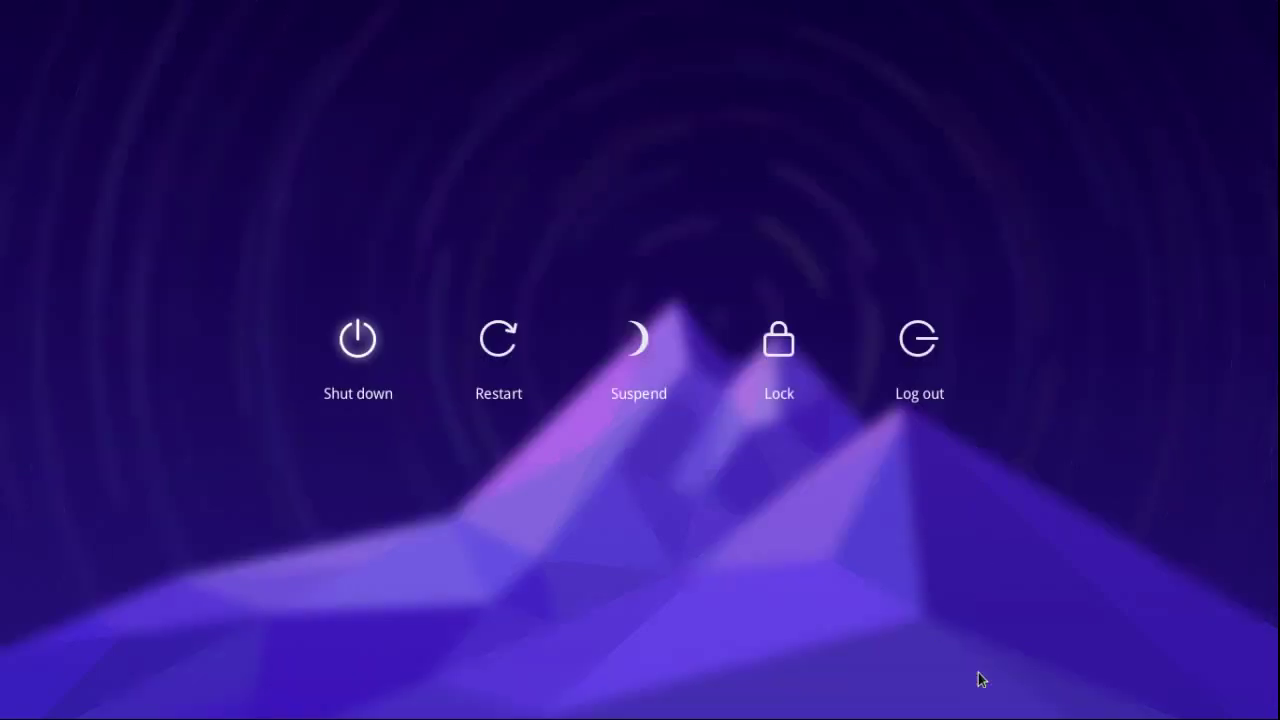